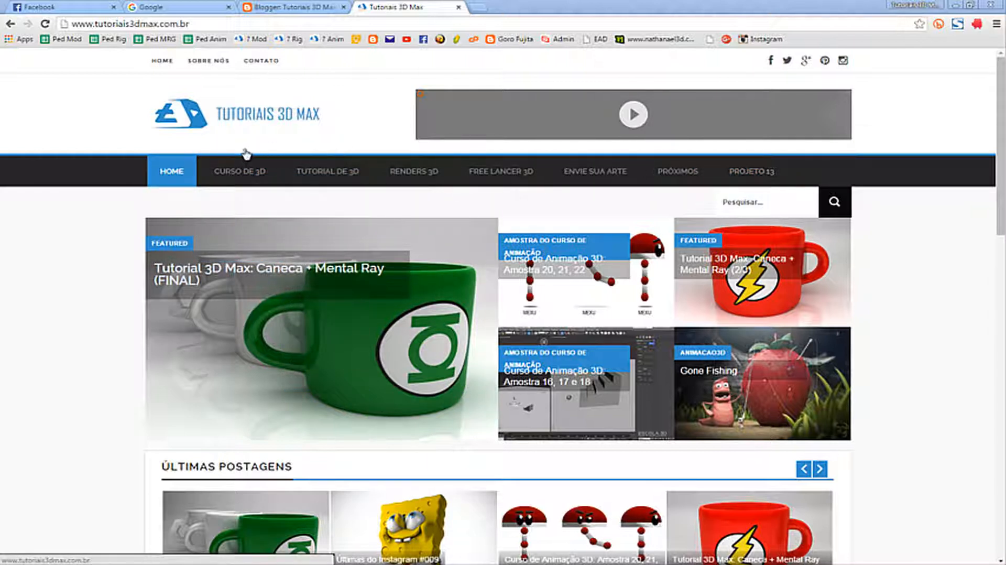
Look through the 3D course and 3D tutorial categories of the Tutoriais 3D Max site and open its Renders 3D page.
{"action": "mouse_move", "coordinate": [236, 162]}
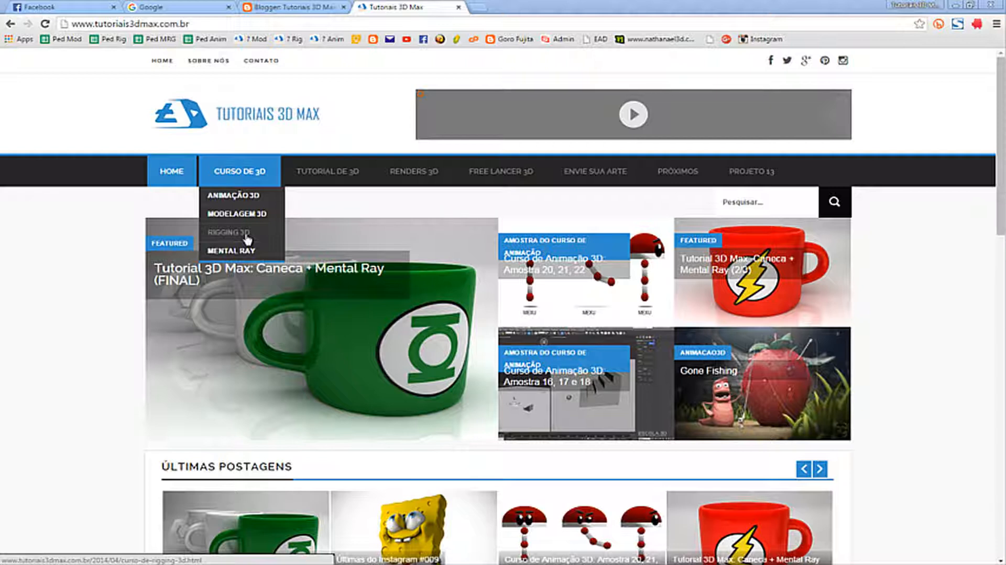
{"action": "mouse_move", "coordinate": [331, 179]}
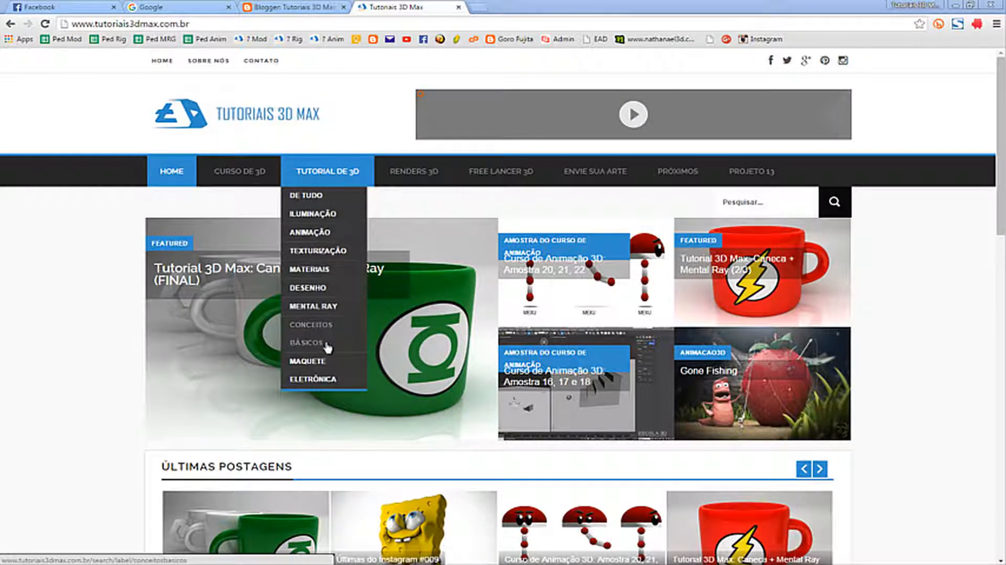
{"action": "left_click", "coordinate": [410, 173]}
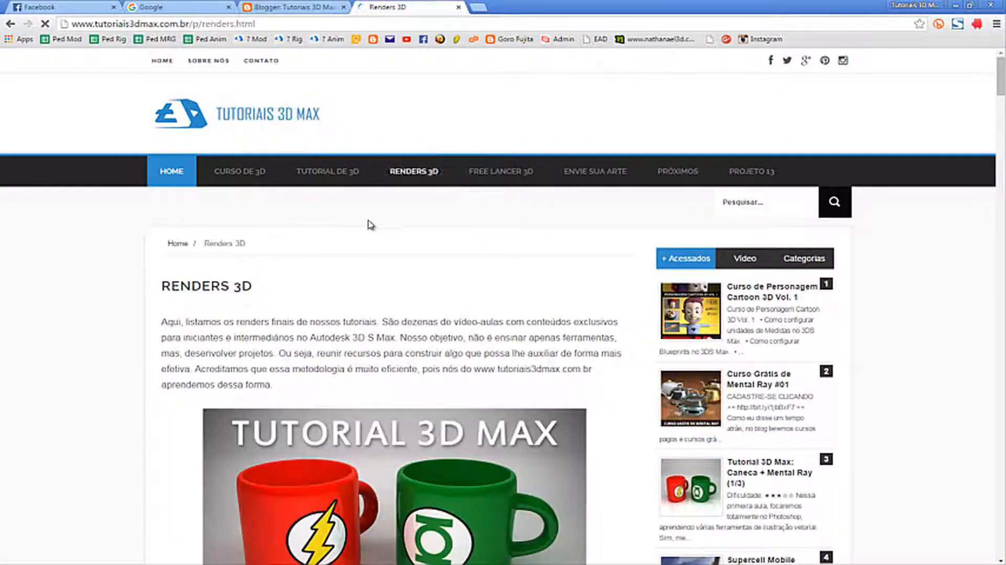
Examine the final tutorial renders shown on the Renders 3D page, from the mugs to the rigged robot arm.
{"action": "scroll", "coordinate": [135, 325], "scroll_direction": "down", "scroll_amount": 2}
{"action": "scroll", "coordinate": [135, 325], "scroll_direction": "down", "scroll_amount": 2}
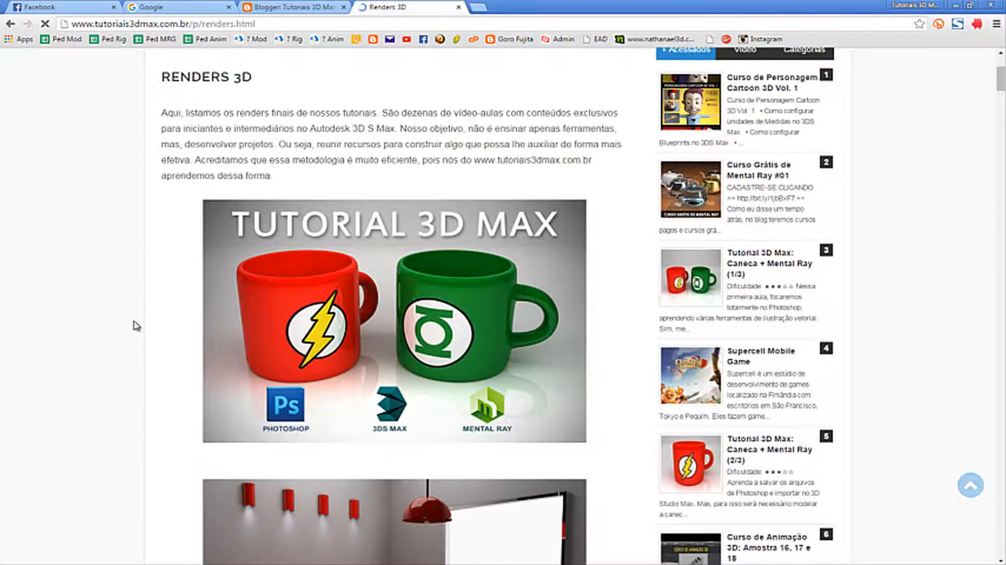
{"action": "scroll", "coordinate": [135, 325], "scroll_direction": "down", "scroll_amount": 3}
{"action": "scroll", "coordinate": [180, 321], "scroll_direction": "up", "scroll_amount": 3}
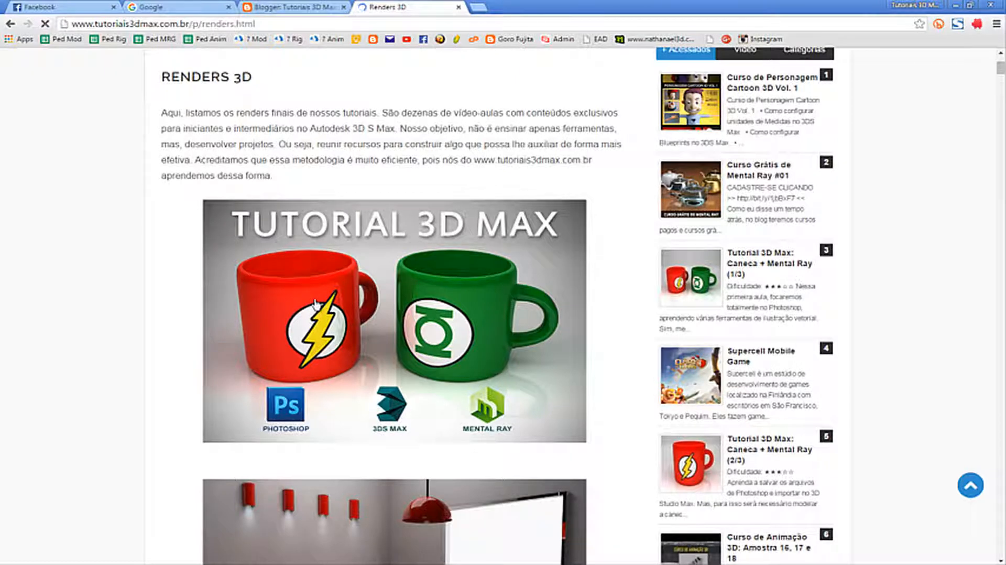
{"action": "scroll", "coordinate": [316, 305], "scroll_direction": "down", "scroll_amount": 4}
{"action": "scroll", "coordinate": [316, 304], "scroll_direction": "down", "scroll_amount": 2}
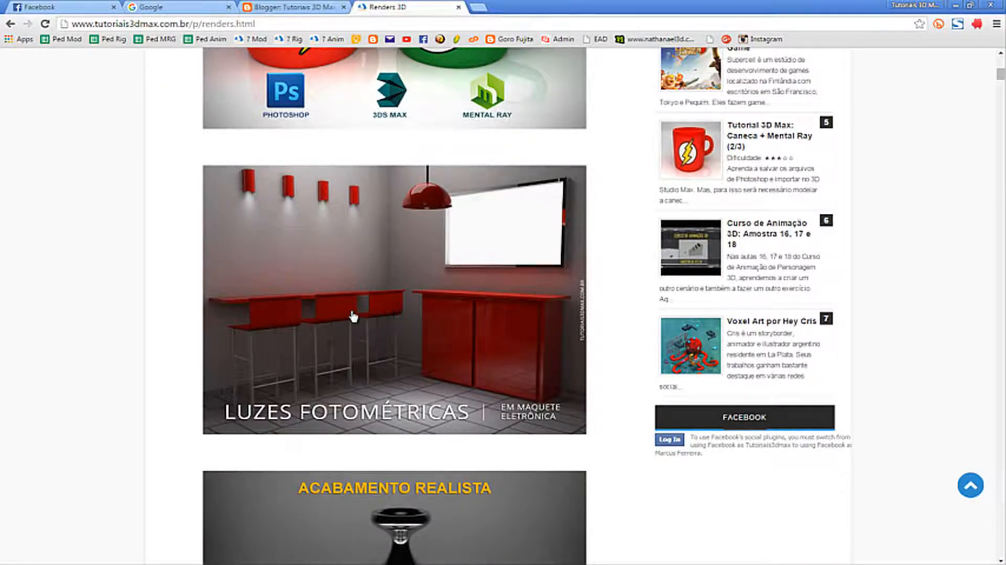
{"action": "scroll", "coordinate": [352, 314], "scroll_direction": "up", "scroll_amount": 3}
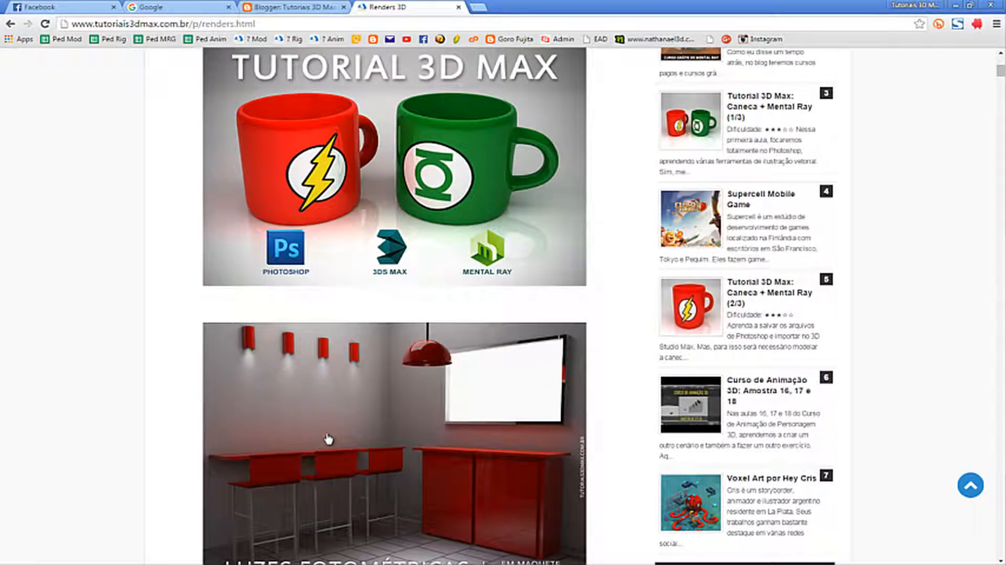
{"action": "scroll", "coordinate": [330, 440], "scroll_direction": "down", "scroll_amount": 9}
{"action": "scroll", "coordinate": [413, 260], "scroll_direction": "down", "scroll_amount": 15}
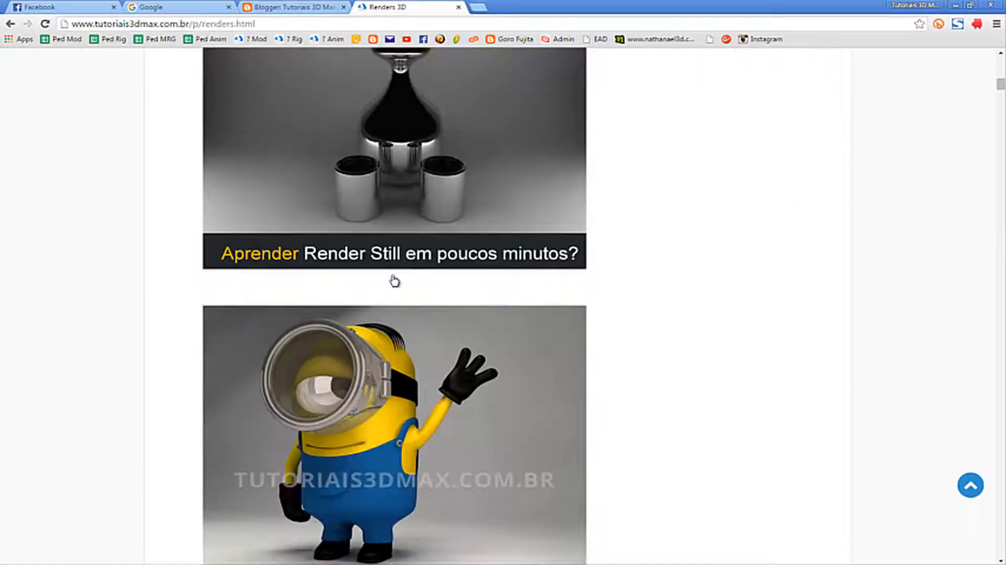
{"action": "scroll", "coordinate": [413, 204], "scroll_direction": "up", "scroll_amount": 2}
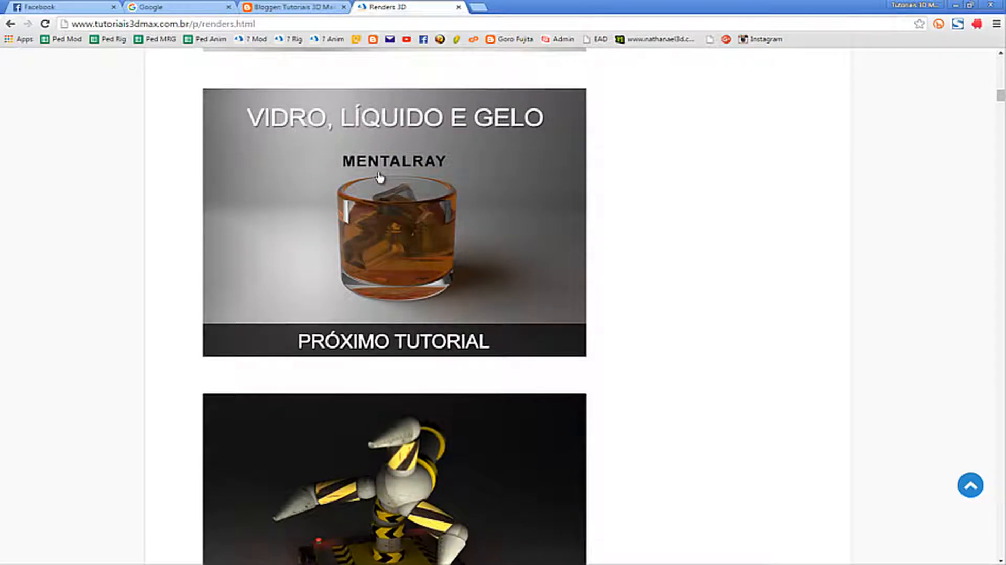
{"action": "scroll", "coordinate": [380, 178], "scroll_direction": "down", "scroll_amount": 4}
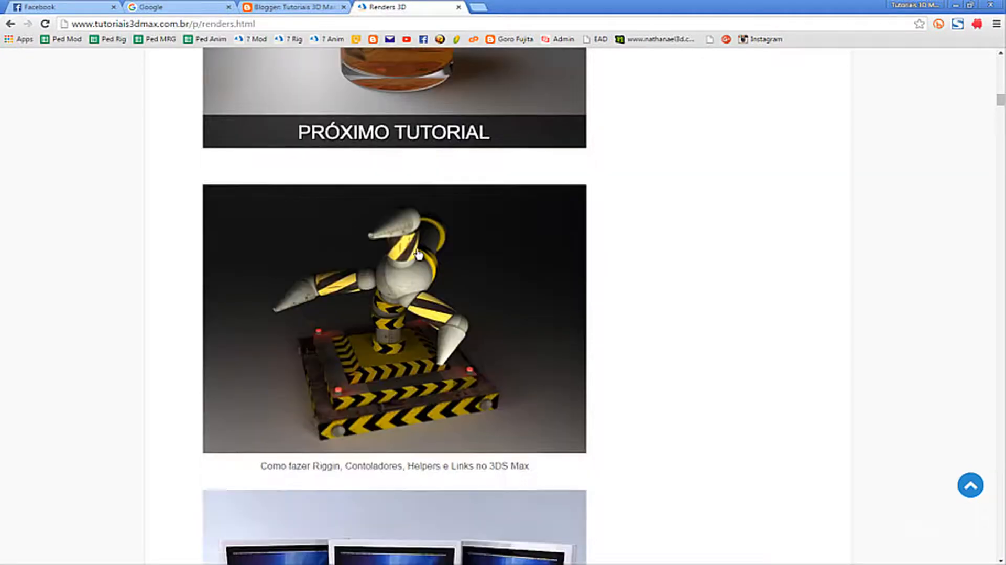
{"action": "scroll", "coordinate": [413, 249], "scroll_direction": "up", "scroll_amount": 10}
{"action": "scroll", "coordinate": [414, 249], "scroll_direction": "up", "scroll_amount": 20}
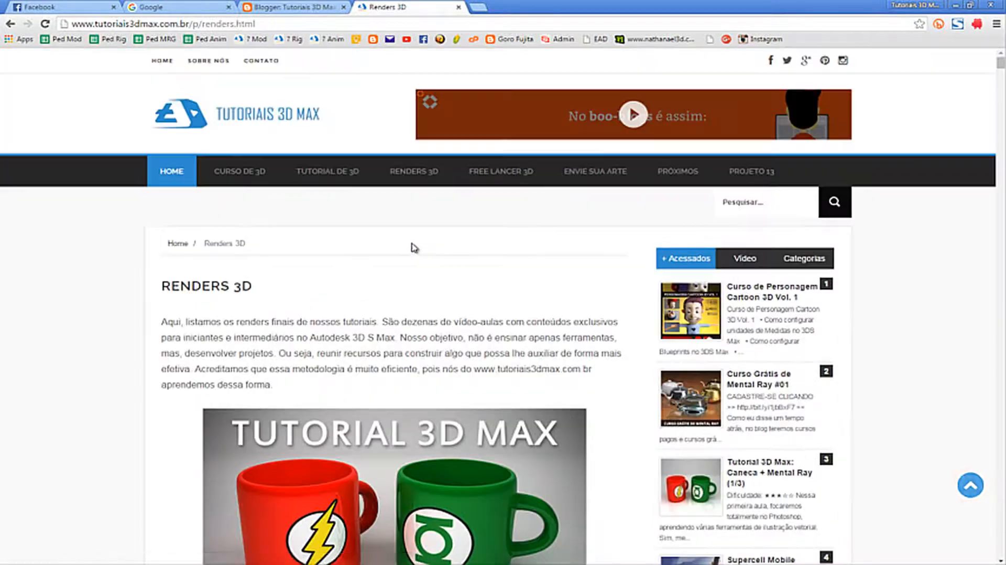
Show the site's post categories, open the portifolio3D posts and browse through them.
{"action": "scroll", "coordinate": [843, 327], "scroll_direction": "down", "scroll_amount": 1}
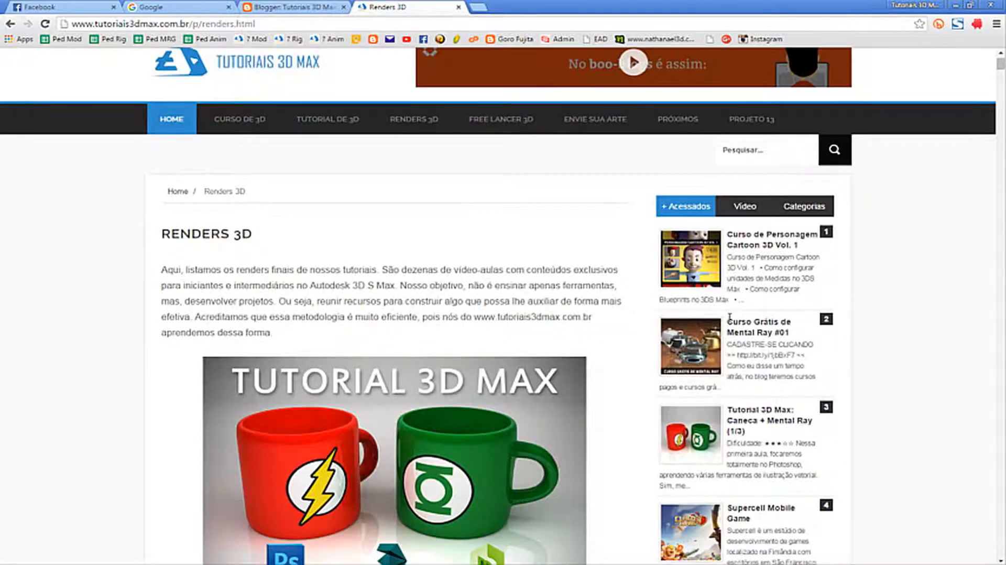
{"action": "scroll", "coordinate": [796, 314], "scroll_direction": "down", "scroll_amount": 7}
{"action": "scroll", "coordinate": [736, 229], "scroll_direction": "up", "scroll_amount": 6}
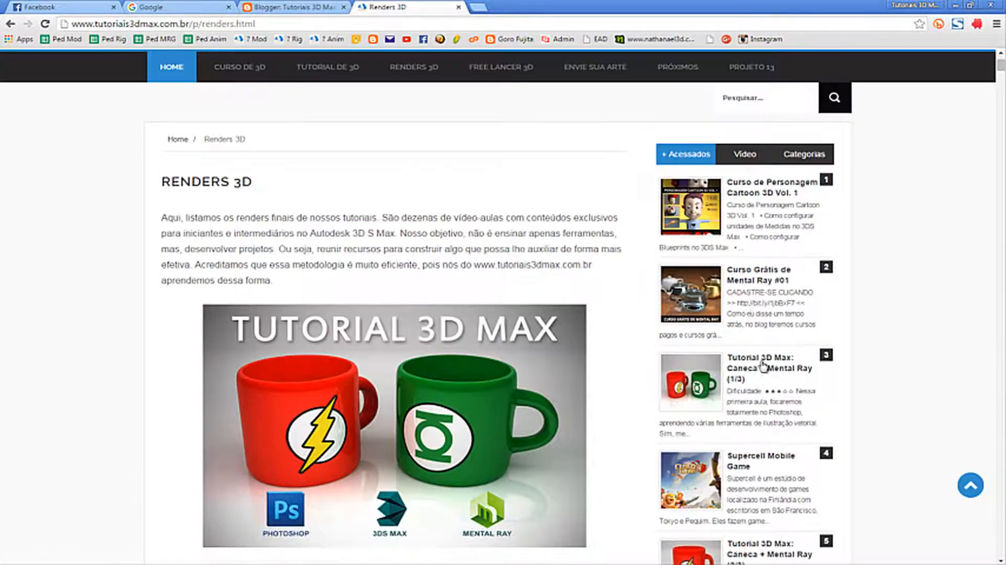
{"action": "left_click", "coordinate": [801, 156]}
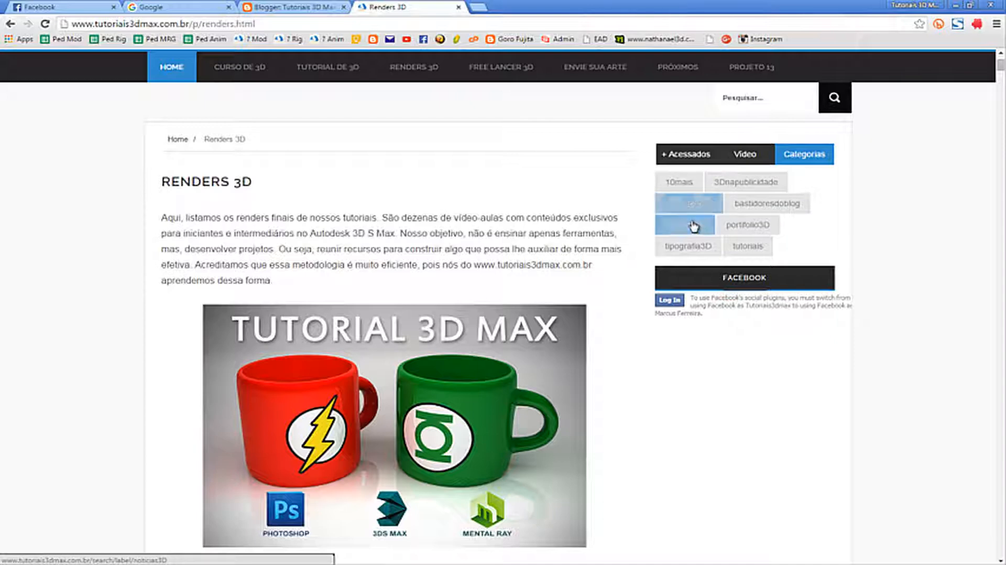
{"action": "left_click", "coordinate": [762, 233]}
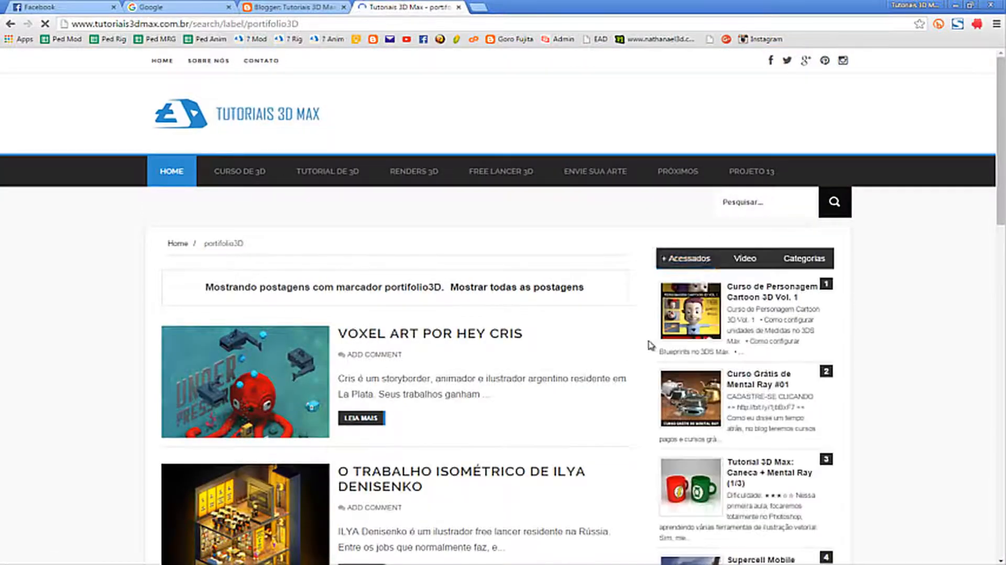
{"action": "scroll", "coordinate": [652, 344], "scroll_direction": "down", "scroll_amount": 1}
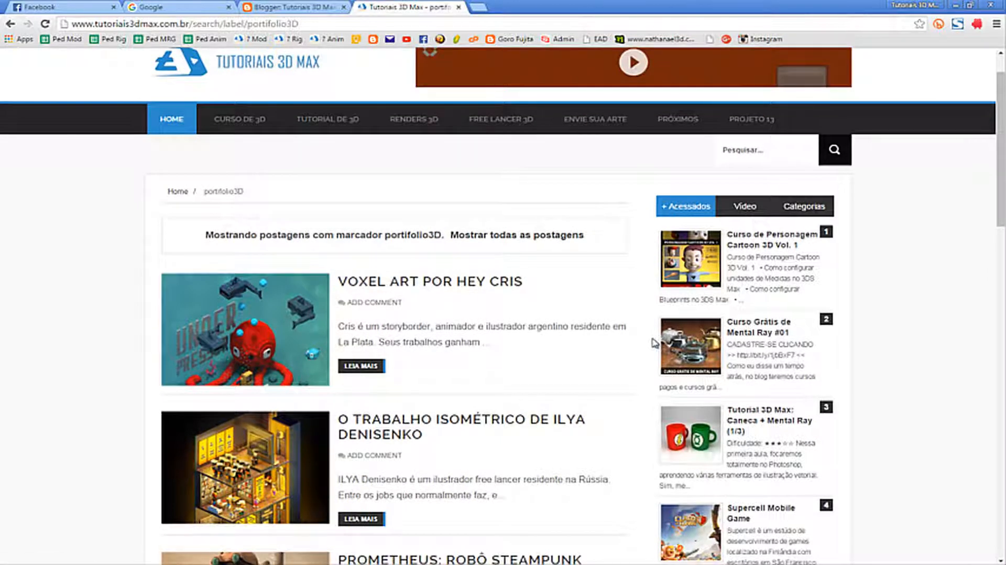
{"action": "scroll", "coordinate": [320, 291], "scroll_direction": "down", "scroll_amount": 5}
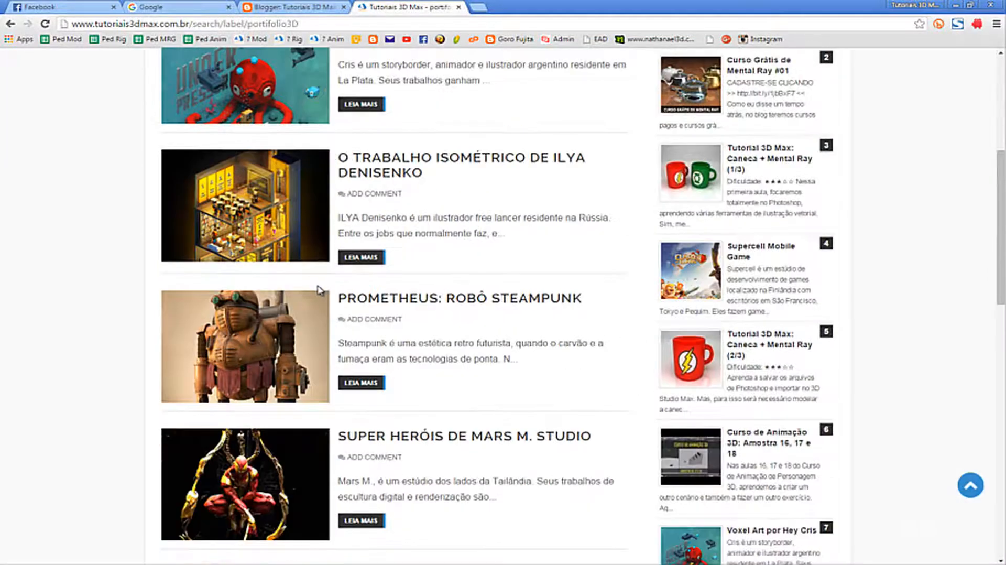
{"action": "scroll", "coordinate": [318, 290], "scroll_direction": "up", "scroll_amount": 6}
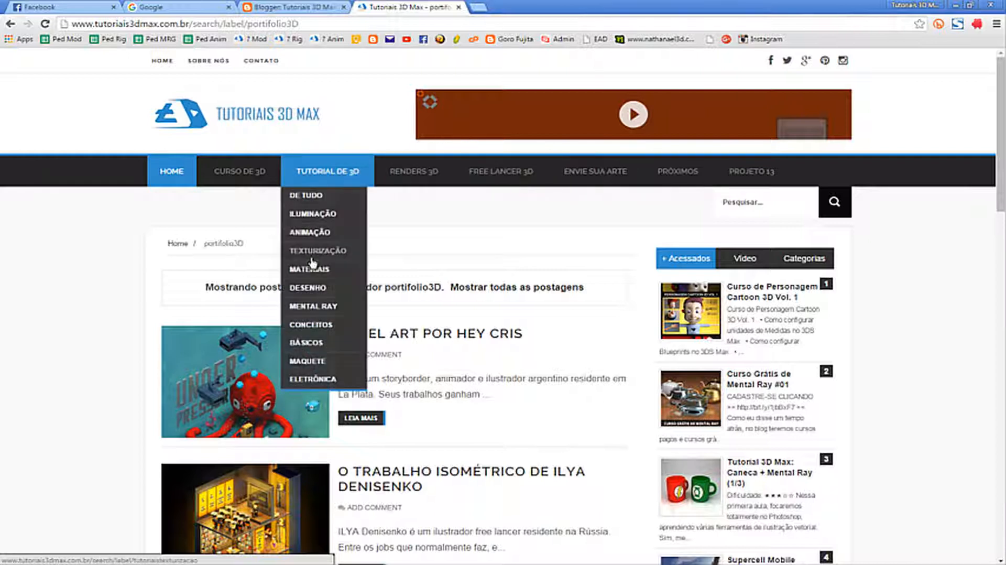
{"action": "mouse_move", "coordinate": [294, 177]}
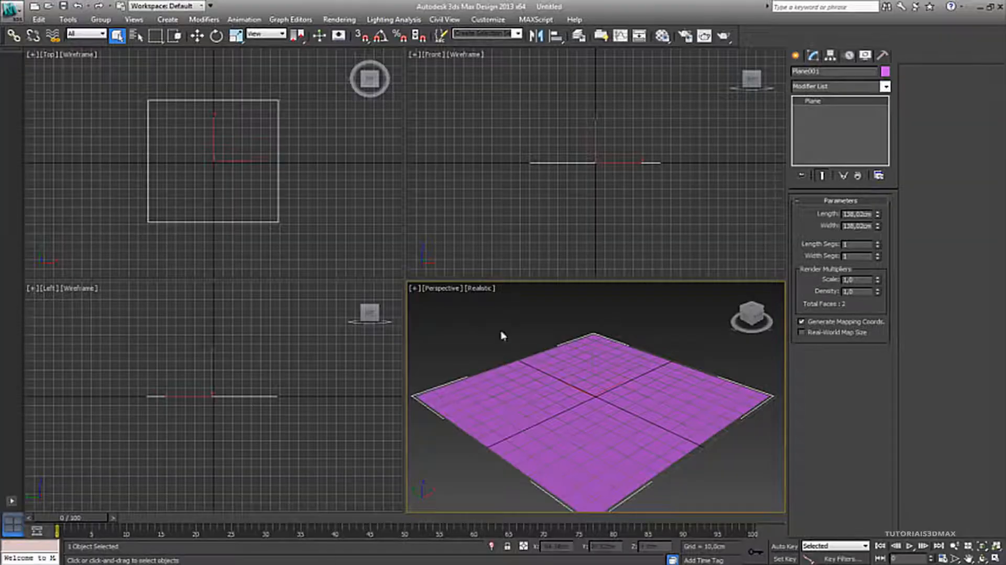
Switch to 3ds Max, select the existing purple plane with a selection window in the Perspective viewport and delete it.
{"action": "left_click_drag", "start_coordinate": [499, 321], "coordinate": [614, 429]}
{"action": "left_click", "coordinate": [492, 335]}
{"action": "left_click", "coordinate": [538, 403]}
{"action": "left_click", "coordinate": [488, 320]}
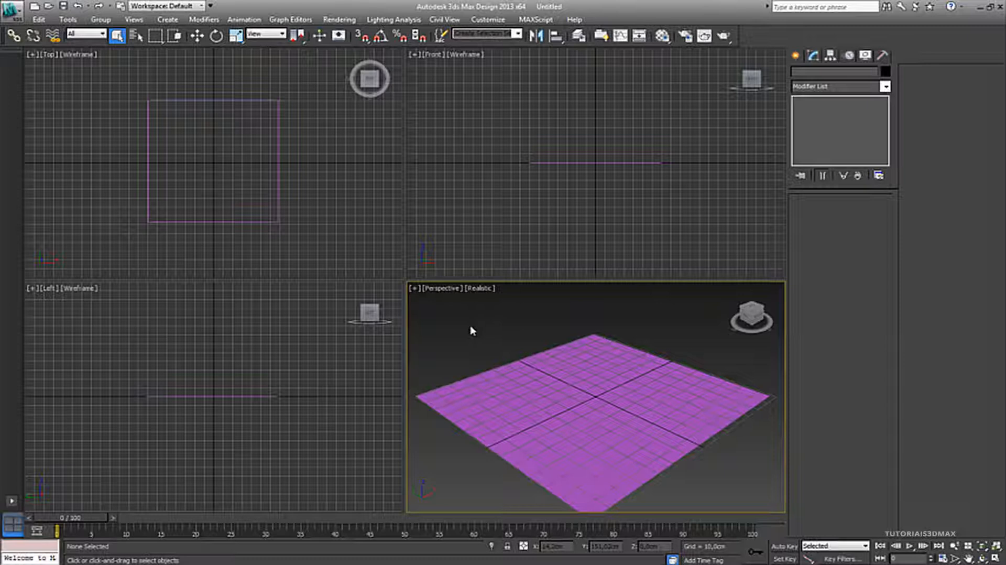
{"action": "left_click_drag", "start_coordinate": [471, 330], "coordinate": [498, 391]}
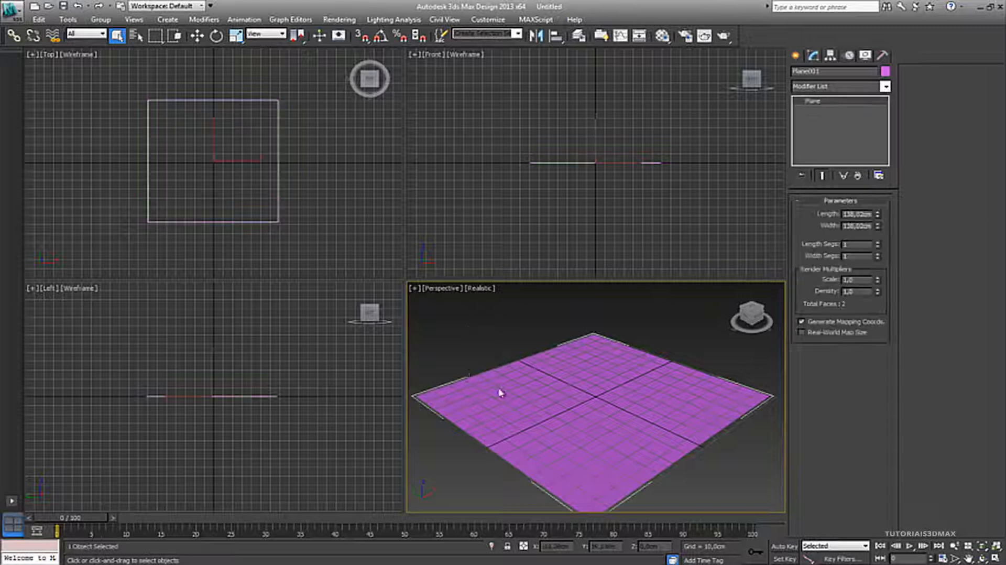
{"action": "left_click", "coordinate": [481, 339]}
{"action": "left_click_drag", "start_coordinate": [477, 341], "coordinate": [573, 411]}
{"action": "left_click_drag", "start_coordinate": [468, 317], "coordinate": [678, 447]}
{"action": "key", "text": "Delete"}
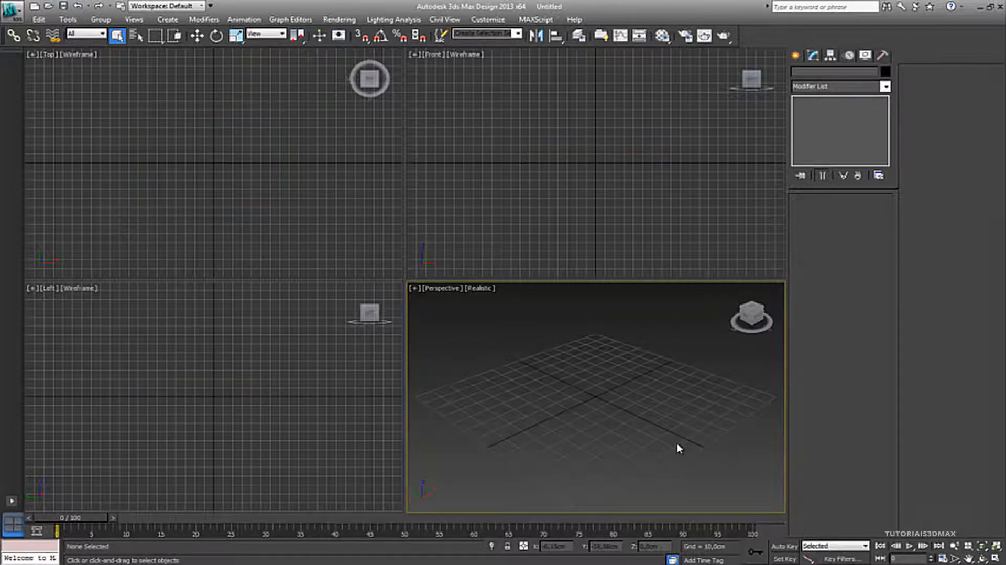
Create a Plane primitive about 135 cm square, centred on the grid origin in the Perspective viewport.
{"action": "left_click", "coordinate": [795, 56]}
{"action": "left_click", "coordinate": [864, 175]}
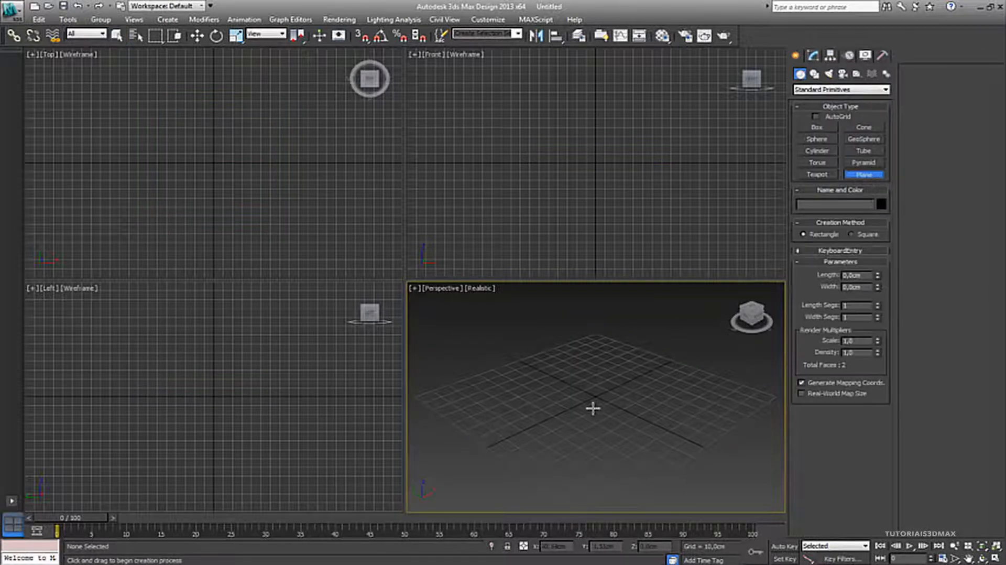
{"action": "left_click_drag", "start_coordinate": [595, 397], "coordinate": [701, 448]}
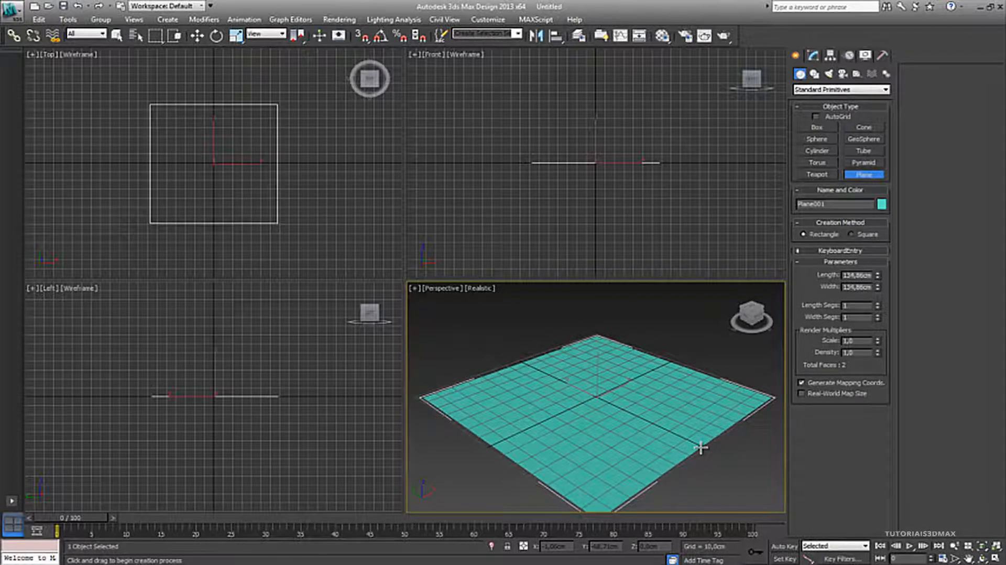
Maximize the Perspective viewport and hide its grid.
{"action": "key", "text": "alt+w"}
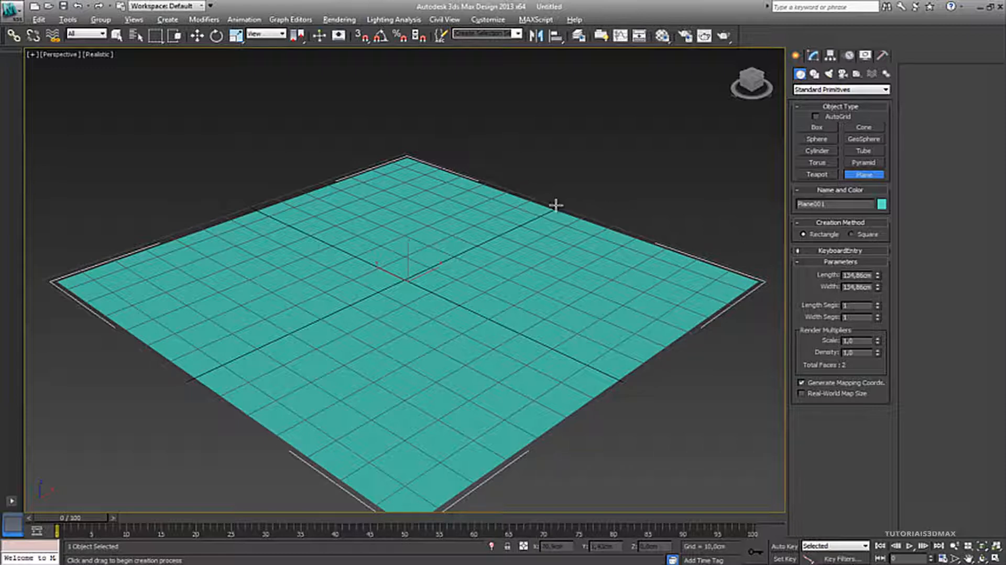
{"action": "key", "text": "g"}
{"action": "middle_click_drag", "start_coordinate": [419, 280], "coordinate": [396, 244]}
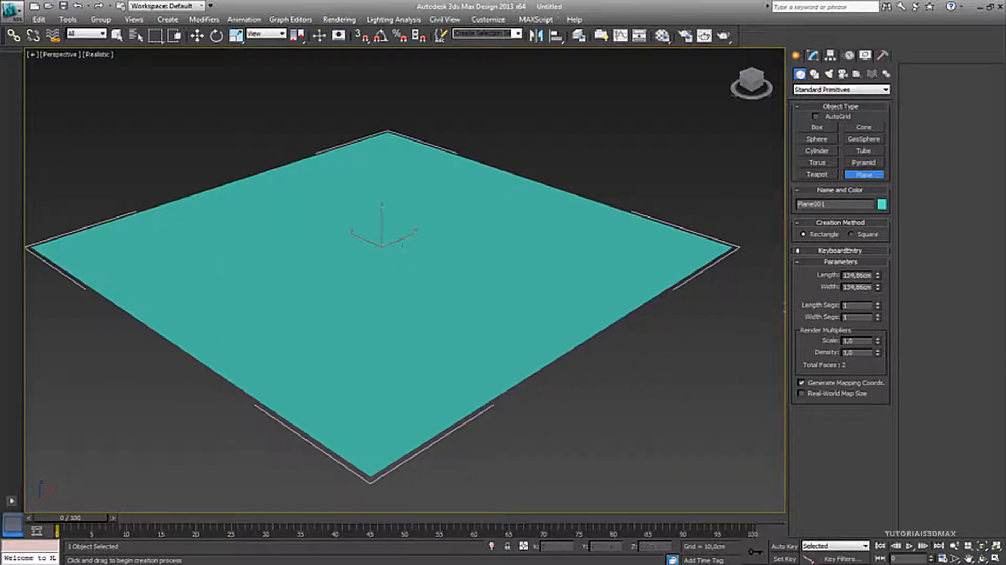
Set the plane's length and width segments to 5 and turn on the Edged Faces display.
{"action": "left_click", "coordinate": [854, 305]}
{"action": "key", "text": "F4"}
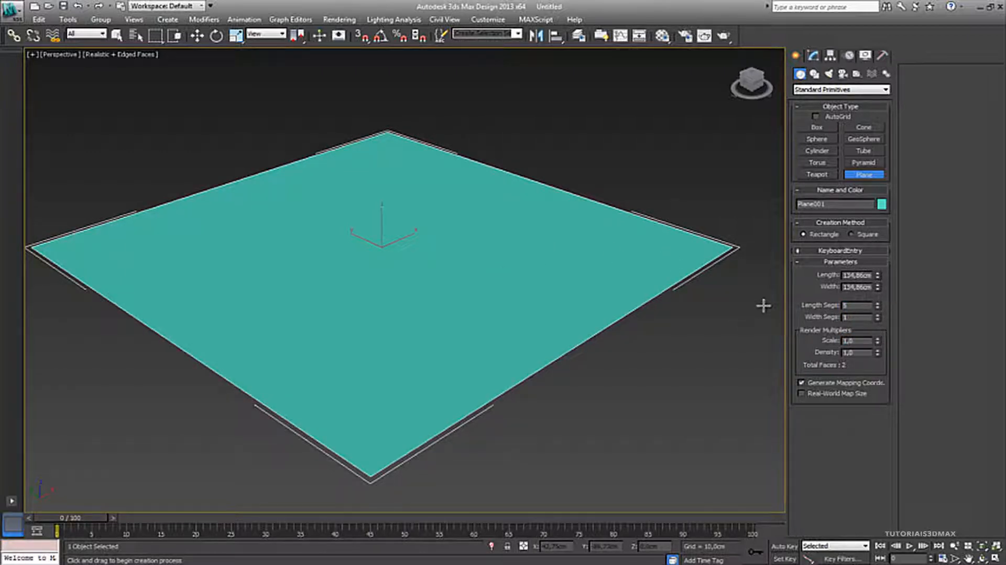
{"action": "key", "text": "Tab"}
{"action": "type", "text": "5"}
{"action": "key", "text": "Tab"}
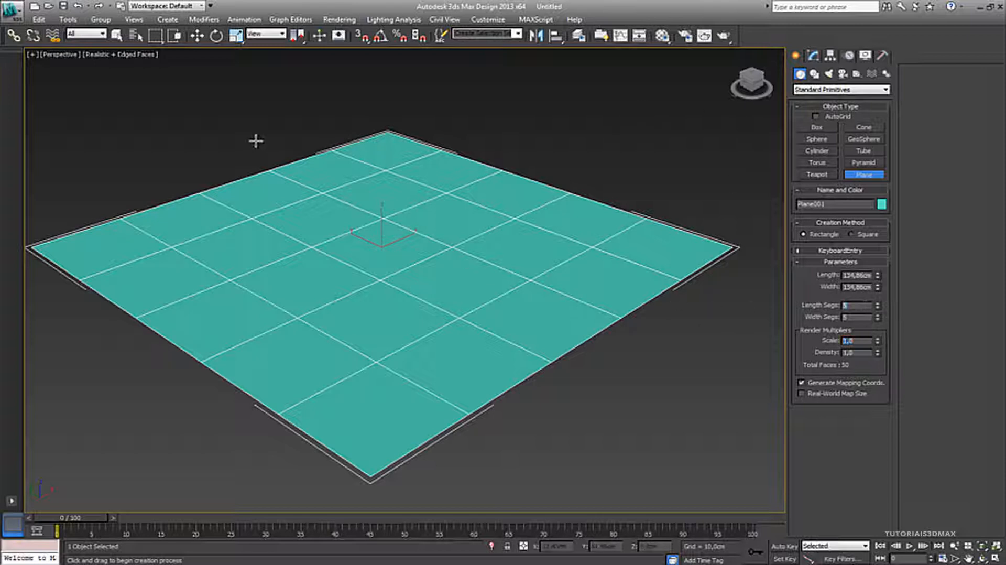
Toggle the Edged Faces display off and on to compare the plane with and without its segment lines.
{"action": "key", "text": "F4"}
{"action": "key", "text": "F4"}
{"action": "key", "text": "F4"}
{"action": "key", "text": "F4"}
{"action": "key", "text": "F4"}
{"action": "key", "text": "F4"}
{"action": "key", "text": "F4"}
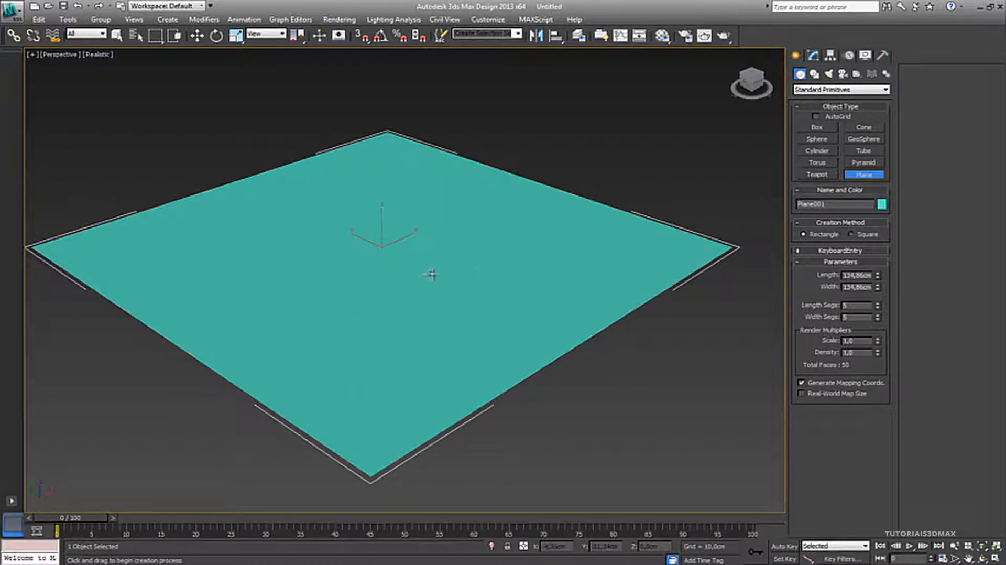
{"action": "middle_click_drag", "start_coordinate": [429, 276], "coordinate": [409, 262], "text": "alt"}
{"action": "key", "text": "F4"}
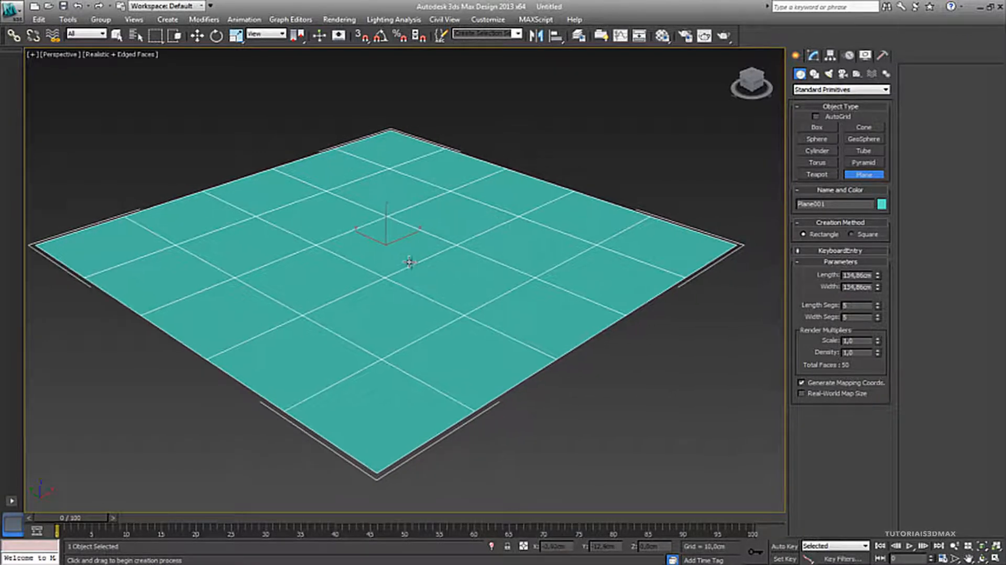
{"action": "key", "text": "F4"}
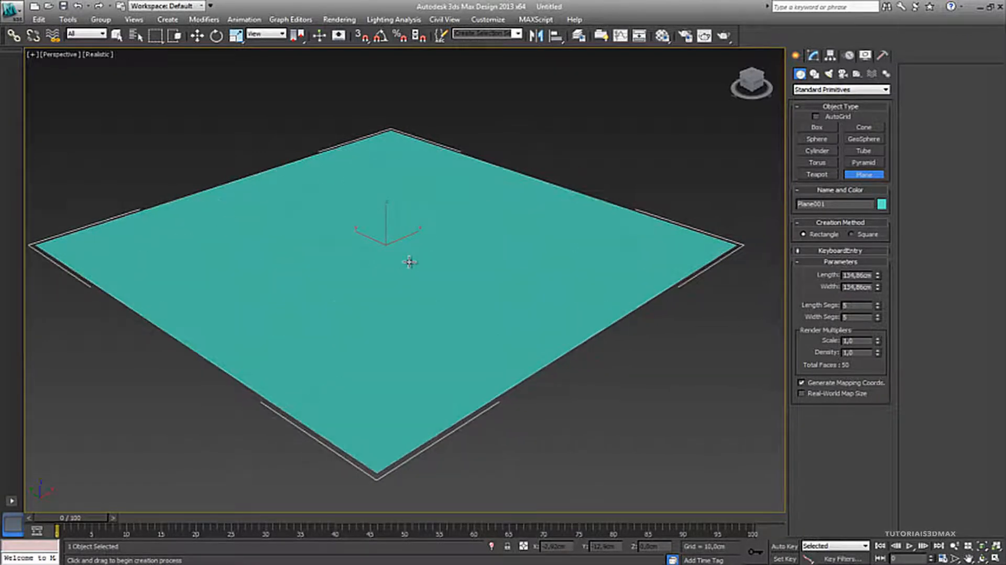
{"action": "key", "text": "F4"}
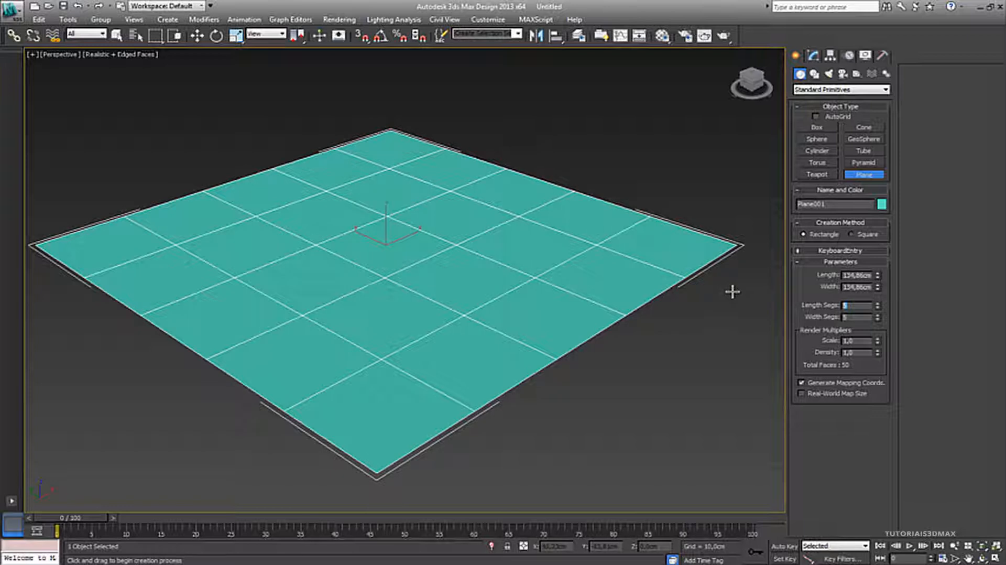
Set both the length and width segments of the plane to 1.
{"action": "type", "text": "1"}
{"action": "key", "text": "Tab"}
{"action": "type", "text": "1"}
{"action": "key", "text": "Tab"}
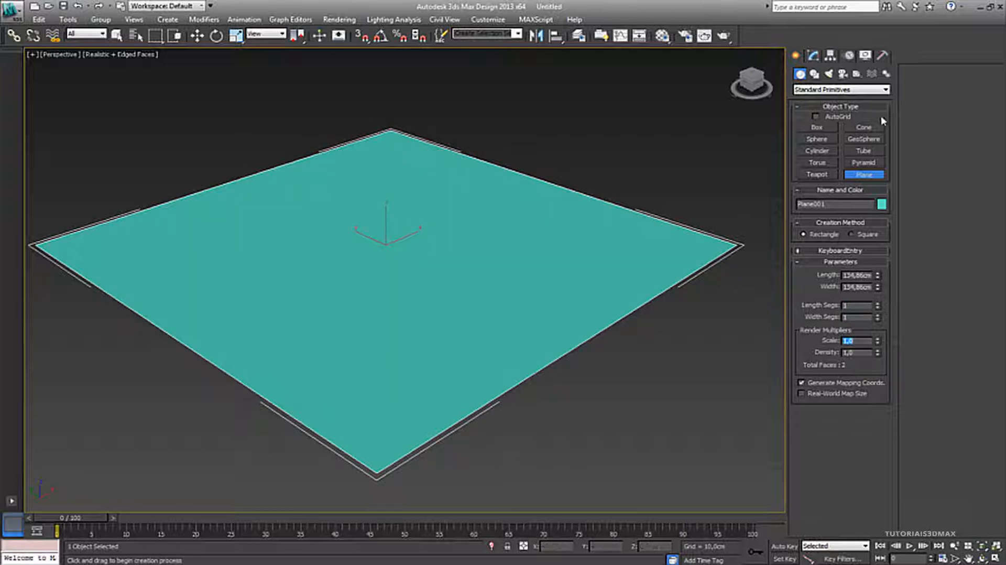
Apply a Noise modifier to the plane.
{"action": "left_click", "coordinate": [813, 56]}
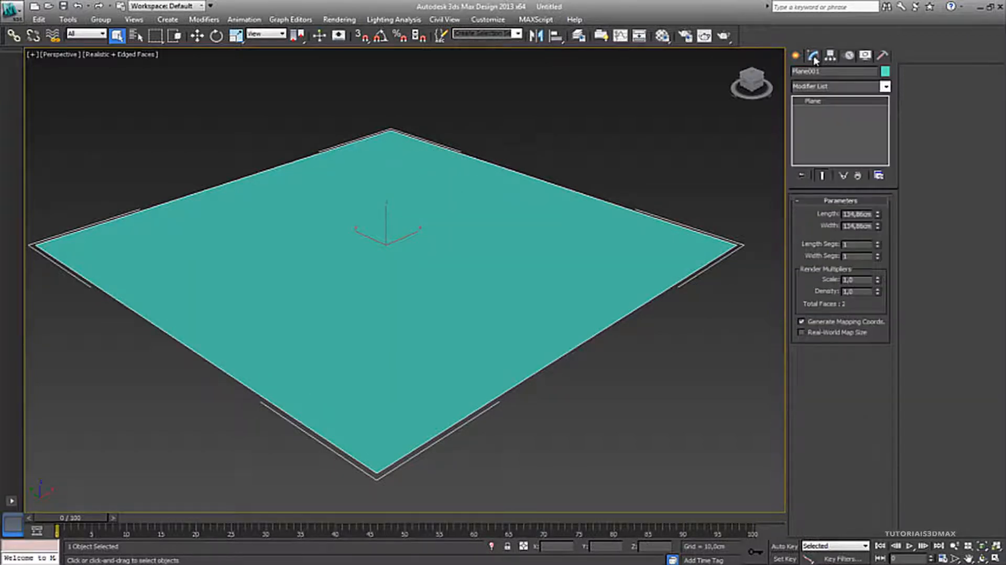
{"action": "left_click", "coordinate": [815, 88]}
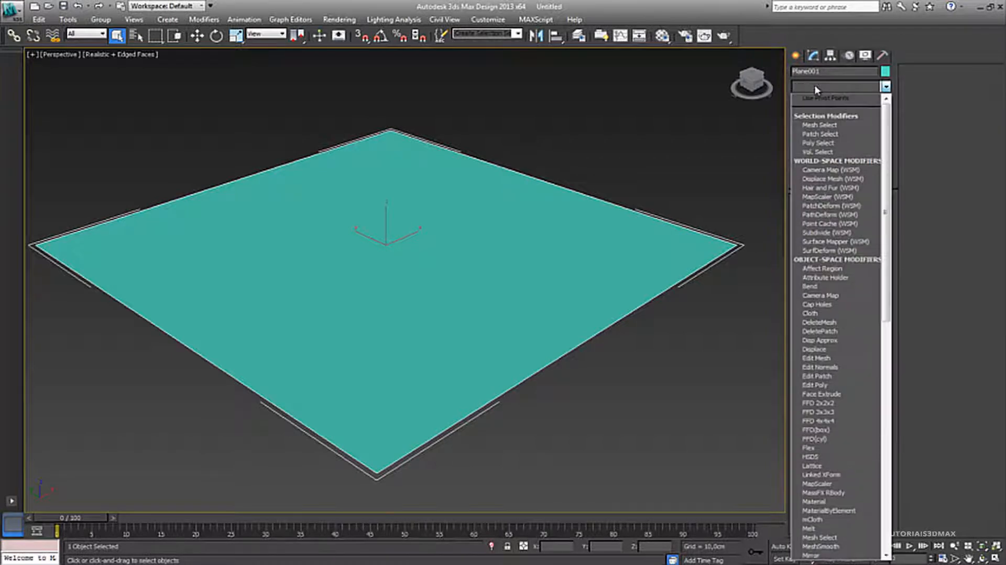
{"action": "key", "text": "n"}
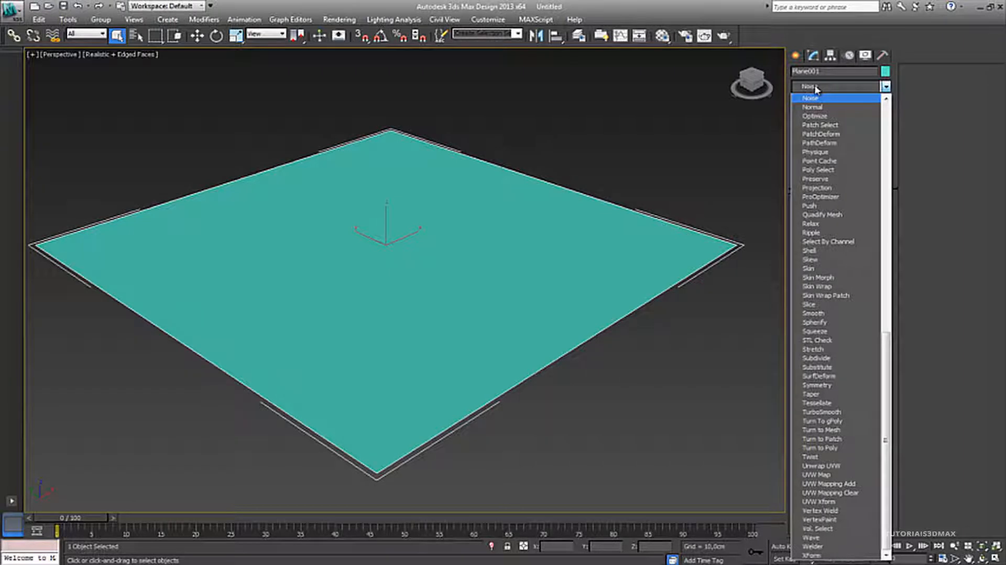
{"action": "key", "text": "Return"}
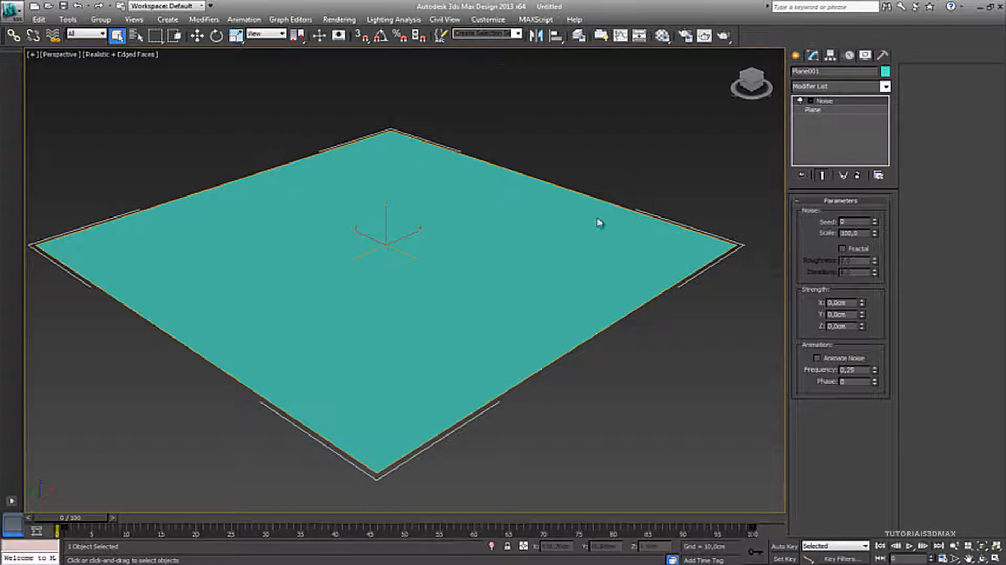
{"action": "middle_click_drag", "start_coordinate": [454, 243], "coordinate": [440, 246]}
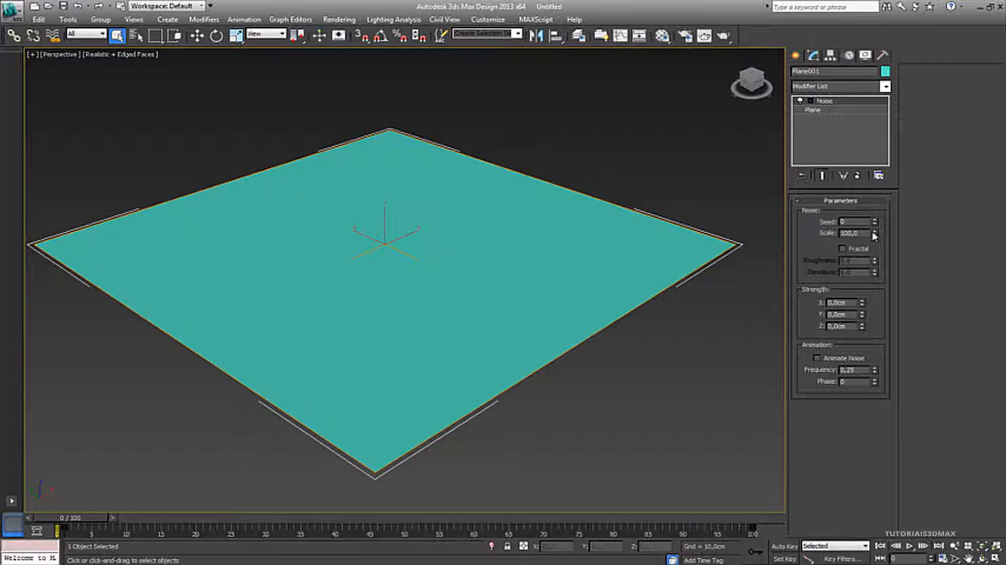
Set the Noise seed to 12 and scale to 119,0, and enable Fractal with roughness 0,16 and iterations 7,19.
{"action": "mouse_move", "coordinate": [873, 222]}
{"action": "left_mouse_down"}
{"action": "mouse_move", "coordinate": [866, 152]}
{"action": "mouse_move", "coordinate": [872, 233]}
{"action": "mouse_move", "coordinate": [873, 220]}
{"action": "left_mouse_up"}
{"action": "left_click", "coordinate": [852, 248]}
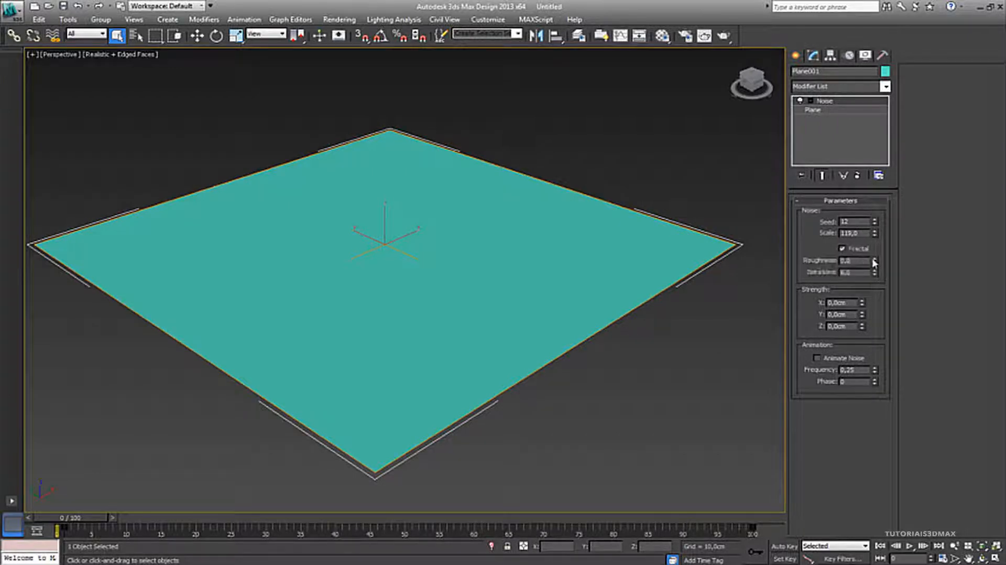
{"action": "left_click_drag", "start_coordinate": [874, 262], "coordinate": [853, 270]}
Set the Noise strength to X 0,95 cm, Y 0,36 cm, Z 0,51 cm and enable Animate Noise with frequency 1,44 and phase 9.
{"action": "left_click_drag", "start_coordinate": [861, 315], "coordinate": [857, 250]}
{"action": "left_click_drag", "start_coordinate": [861, 326], "coordinate": [860, 310]}
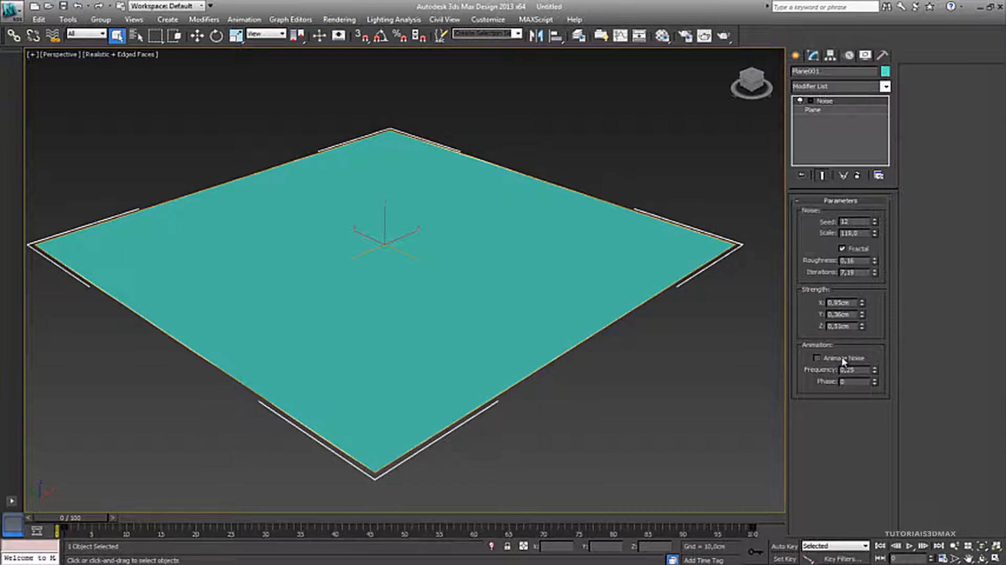
{"action": "left_click", "coordinate": [841, 358]}
{"action": "left_click_drag", "start_coordinate": [874, 370], "coordinate": [846, 301]}
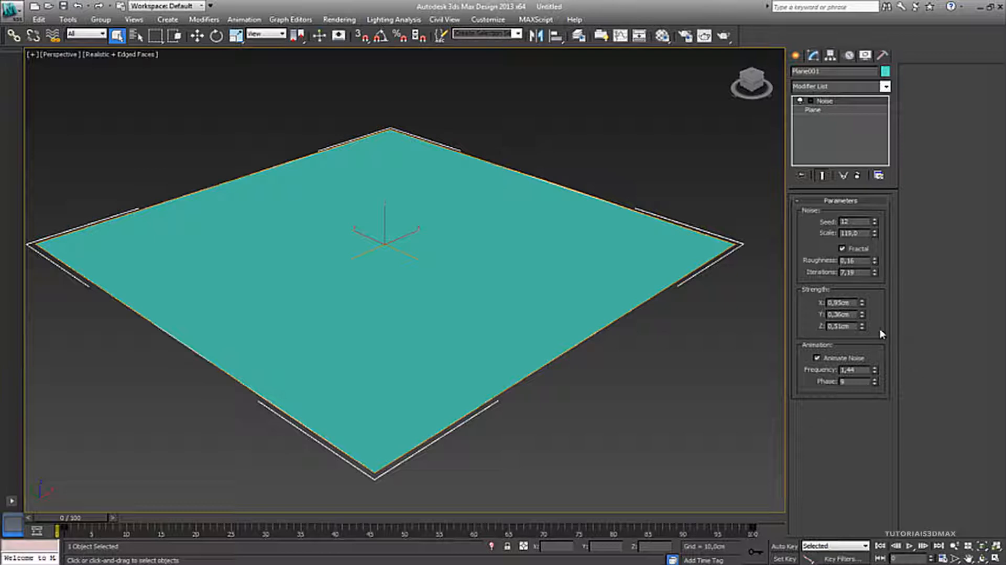
Set the base plane's length and width segments to 5.
{"action": "left_click", "coordinate": [832, 111]}
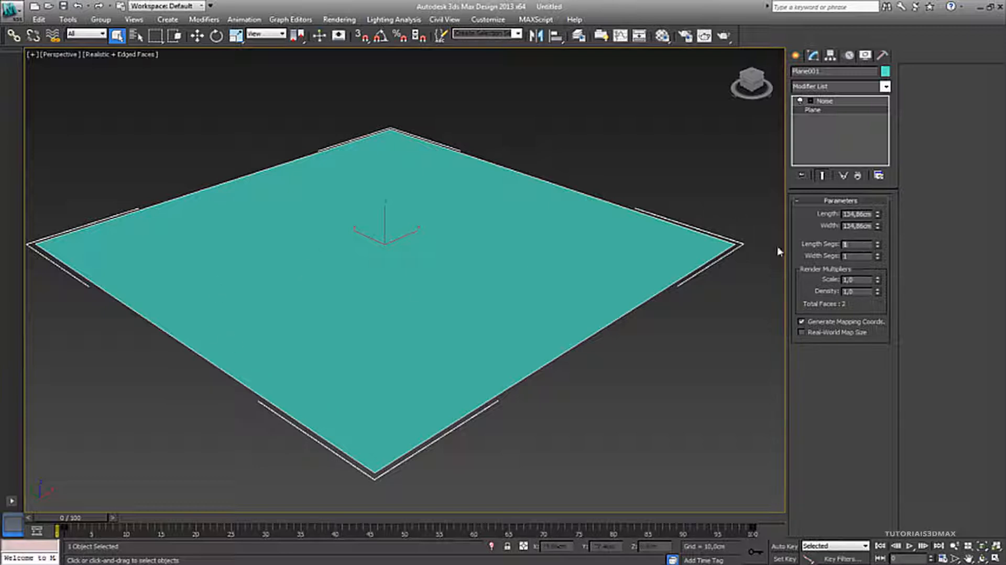
{"action": "type", "text": "5"}
{"action": "key", "text": "Tab"}
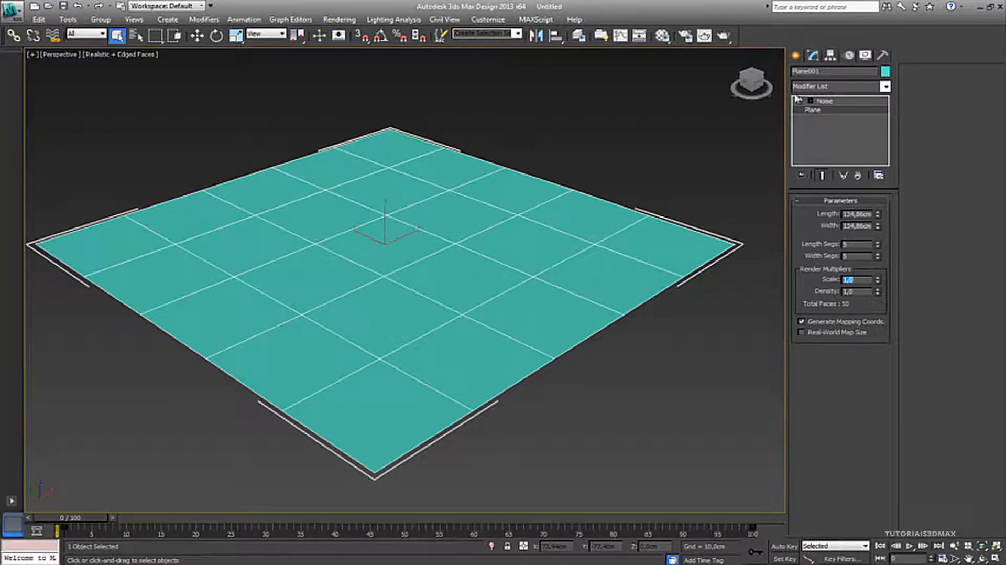
Set the Noise modifier's seed to 16, scale to 2164,61, roughness to 1,0 and iterations to 10,0.
{"action": "left_click", "coordinate": [836, 101]}
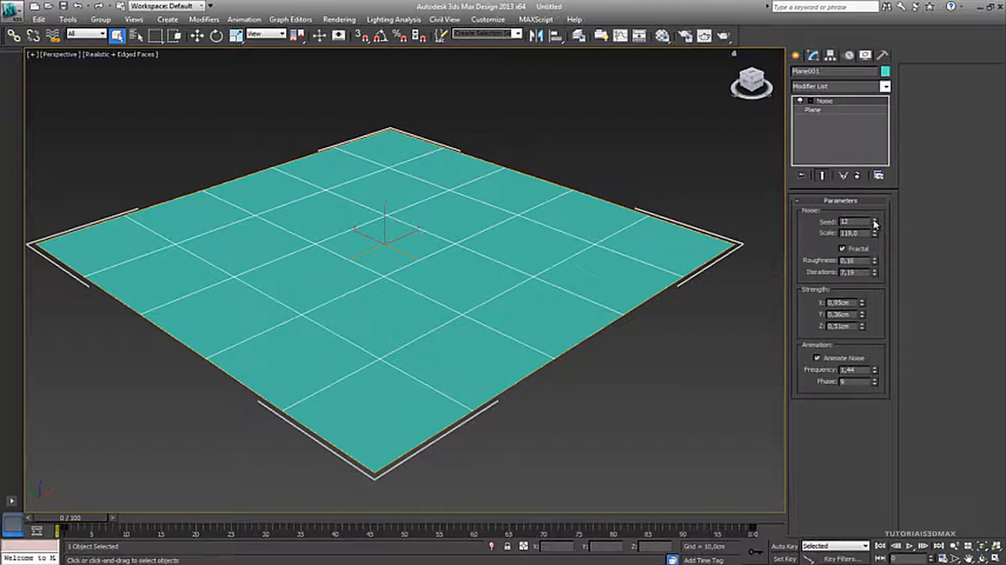
{"action": "left_click_drag", "start_coordinate": [874, 223], "coordinate": [856, 202]}
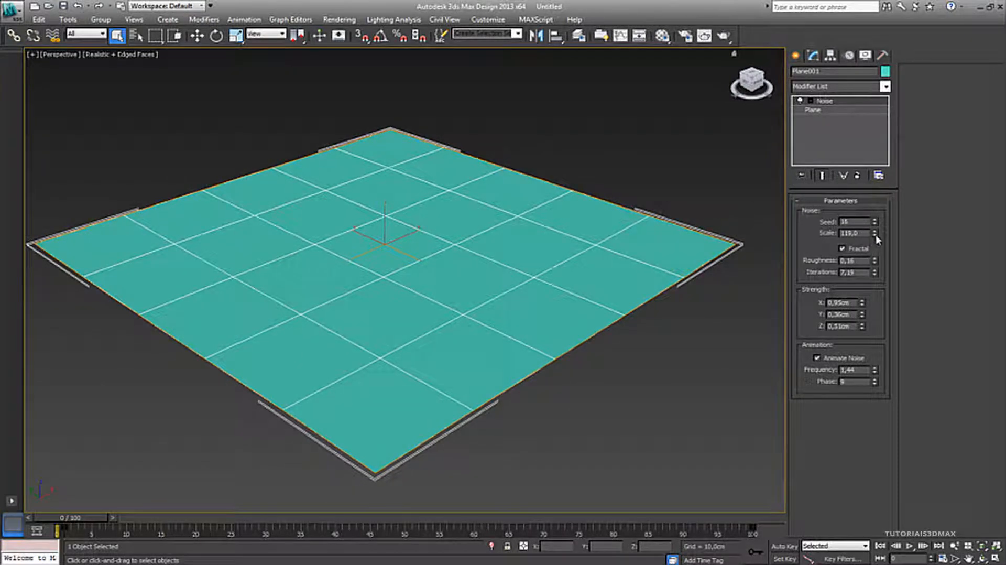
{"action": "left_click_drag", "start_coordinate": [875, 234], "coordinate": [824, 299]}
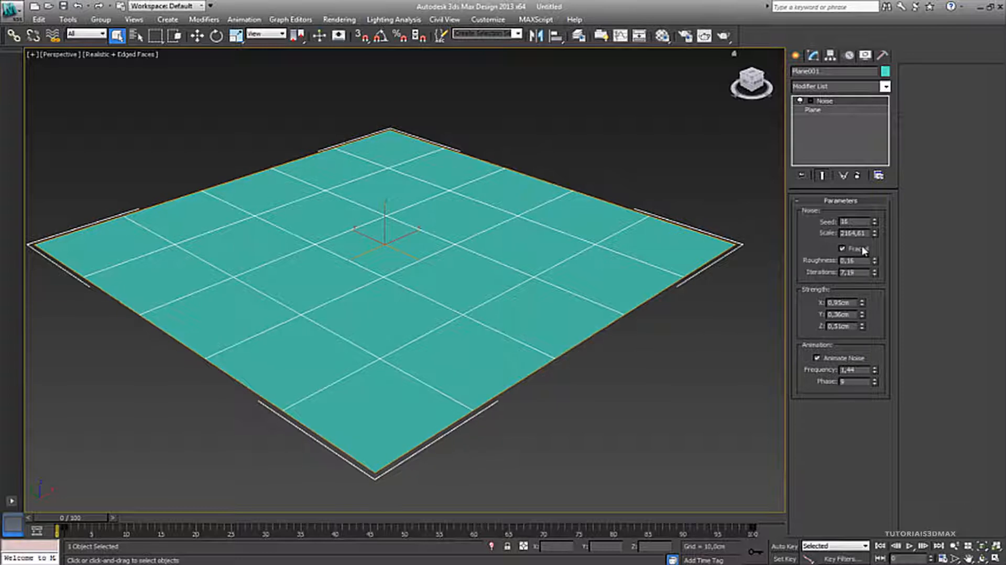
{"action": "left_click_drag", "start_coordinate": [874, 260], "coordinate": [874, 220]}
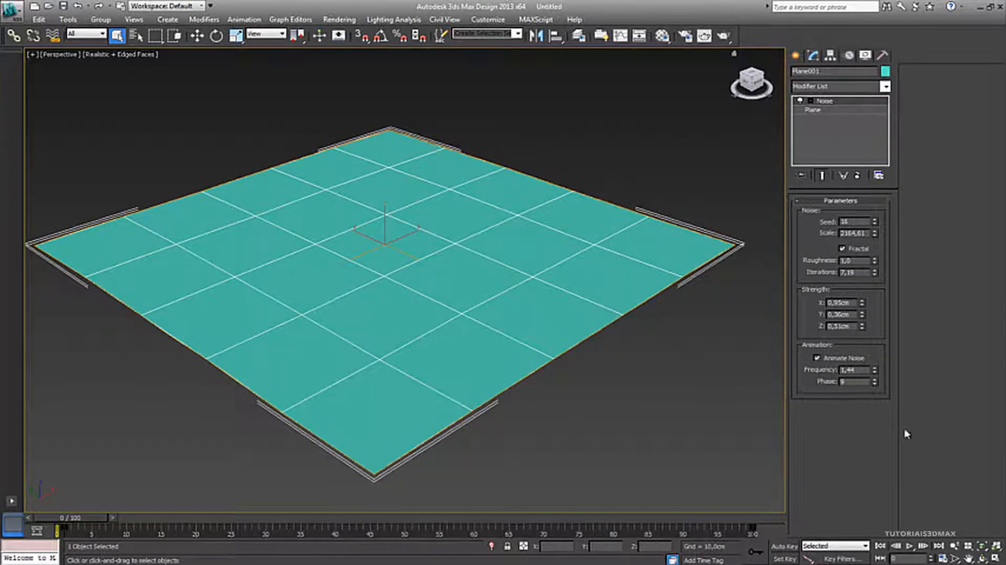
{"action": "left_click_drag", "start_coordinate": [876, 220], "coordinate": [875, 180]}
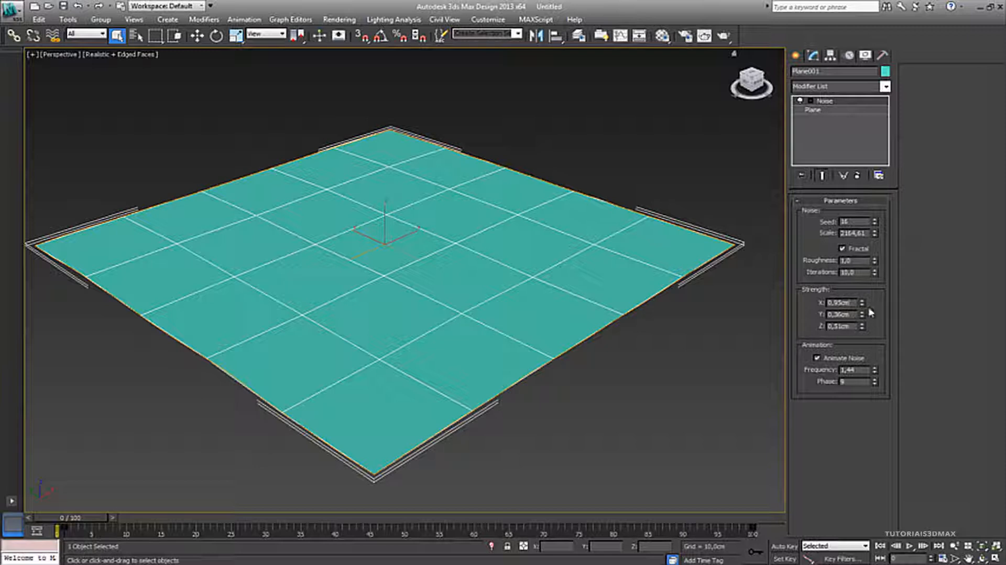
Raise the Noise Y strength to about 24,11 cm and view the deformed plane from another angle.
{"action": "left_click_drag", "start_coordinate": [862, 314], "coordinate": [863, 251]}
{"action": "left_click_drag", "start_coordinate": [832, 57], "coordinate": [884, 308]}
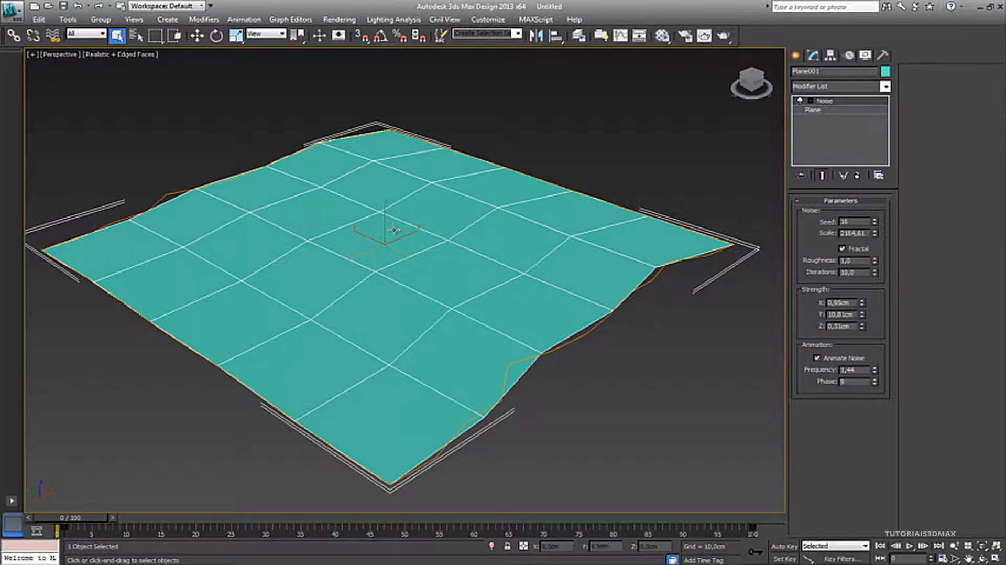
{"action": "middle_click_drag", "start_coordinate": [398, 207], "coordinate": [550, 293], "text": "alt"}
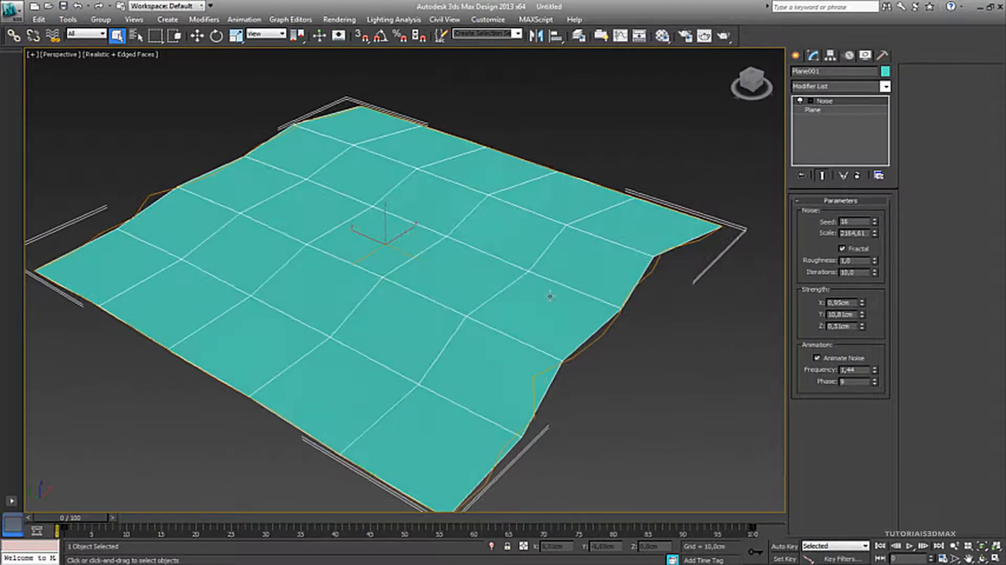
{"action": "left_click_drag", "start_coordinate": [862, 317], "coordinate": [845, 268]}
{"action": "middle_click_drag", "start_coordinate": [474, 367], "coordinate": [449, 344], "text": "alt"}
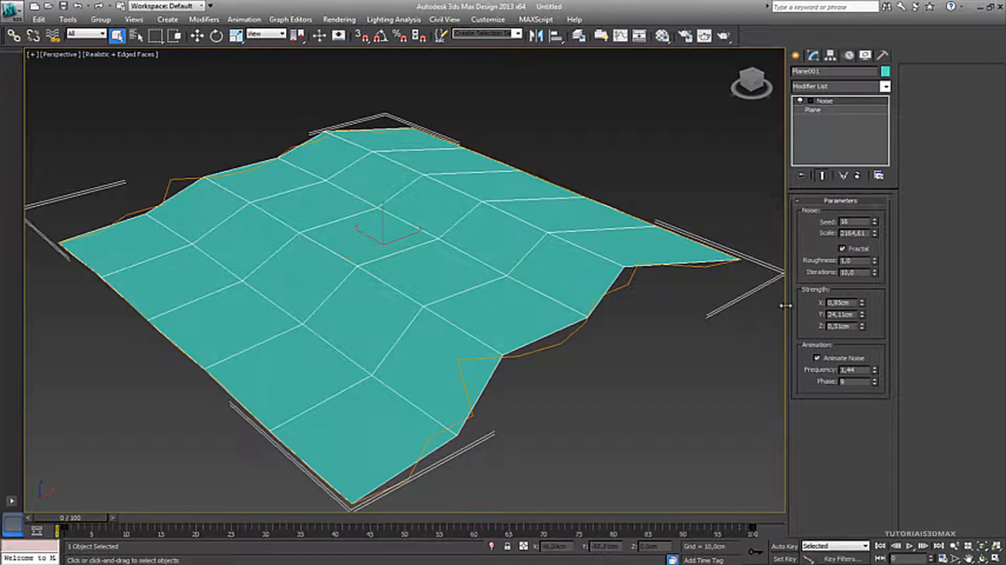
Raise the Noise strength to about X 17,04 cm, Y 27,24 cm and Z 8,1 cm.
{"action": "left_click_drag", "start_coordinate": [861, 302], "coordinate": [861, 298]}
{"action": "left_click", "coordinate": [841, 248]}
{"action": "left_click_drag", "start_coordinate": [840, 127], "coordinate": [749, 252]}
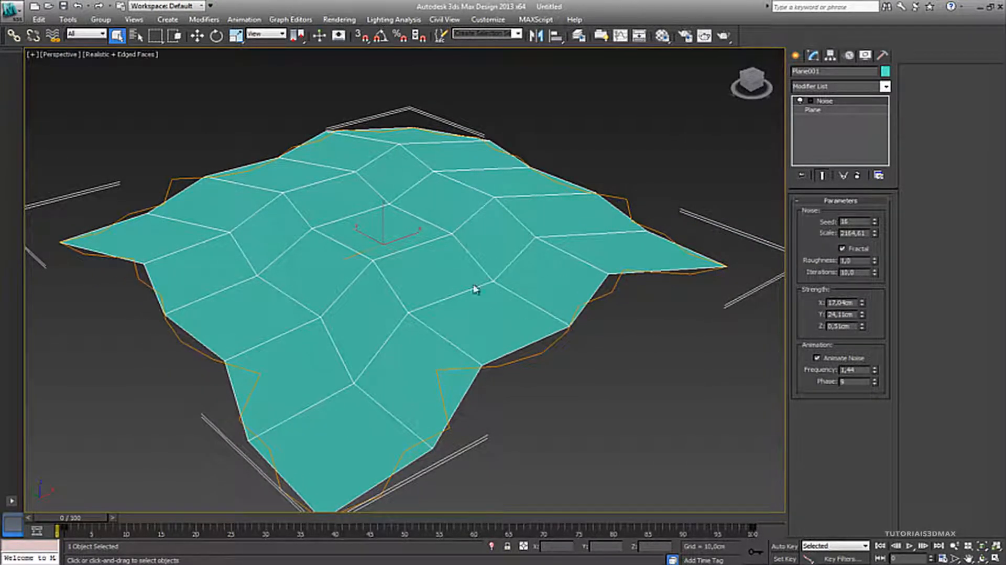
{"action": "mouse_move", "coordinate": [861, 317]}
{"action": "left_mouse_down"}
{"action": "mouse_move", "coordinate": [864, 291]}
{"action": "mouse_move", "coordinate": [841, 226]}
{"action": "mouse_move", "coordinate": [861, 317]}
{"action": "mouse_move", "coordinate": [861, 299]}
{"action": "left_mouse_up"}
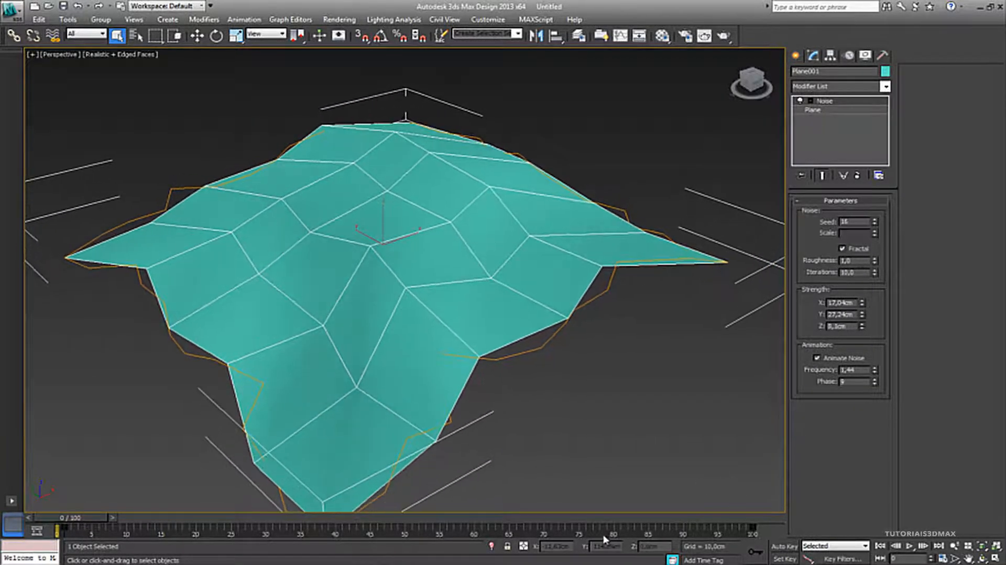
{"action": "middle_click_drag", "start_coordinate": [440, 337], "coordinate": [347, 262], "text": "alt"}
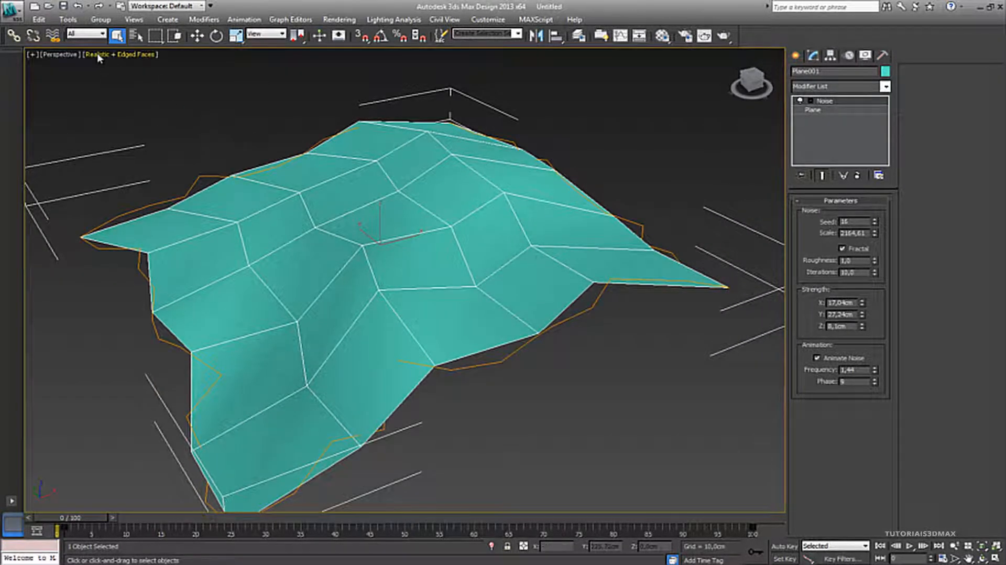
Switch the Perspective viewport's visual style from Realistic to Shaded, keeping Edged Faces, and view the plane from the side.
{"action": "left_click", "coordinate": [111, 54]}
{"action": "left_click", "coordinate": [124, 77]}
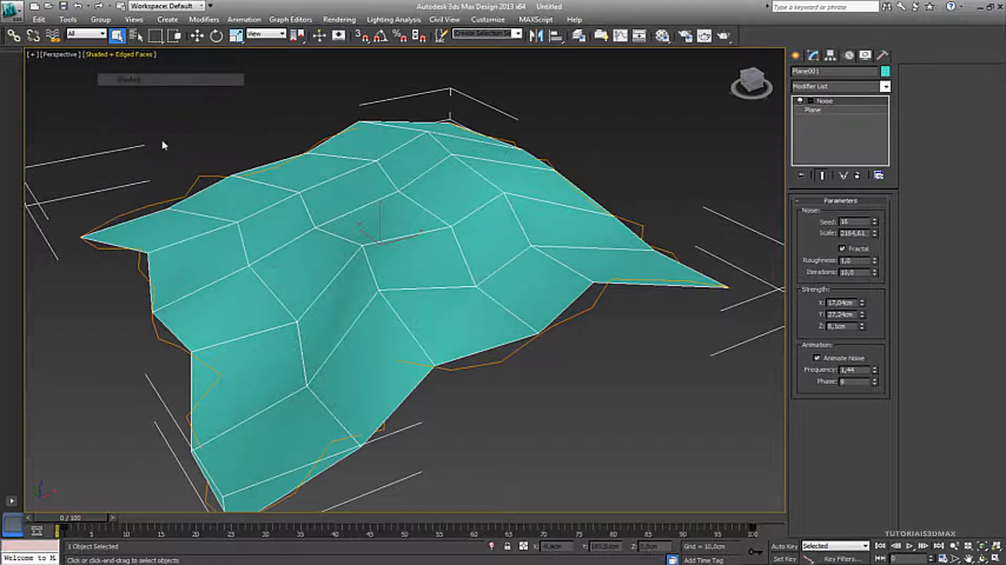
{"action": "middle_click_drag", "start_coordinate": [339, 292], "coordinate": [406, 245], "text": "alt"}
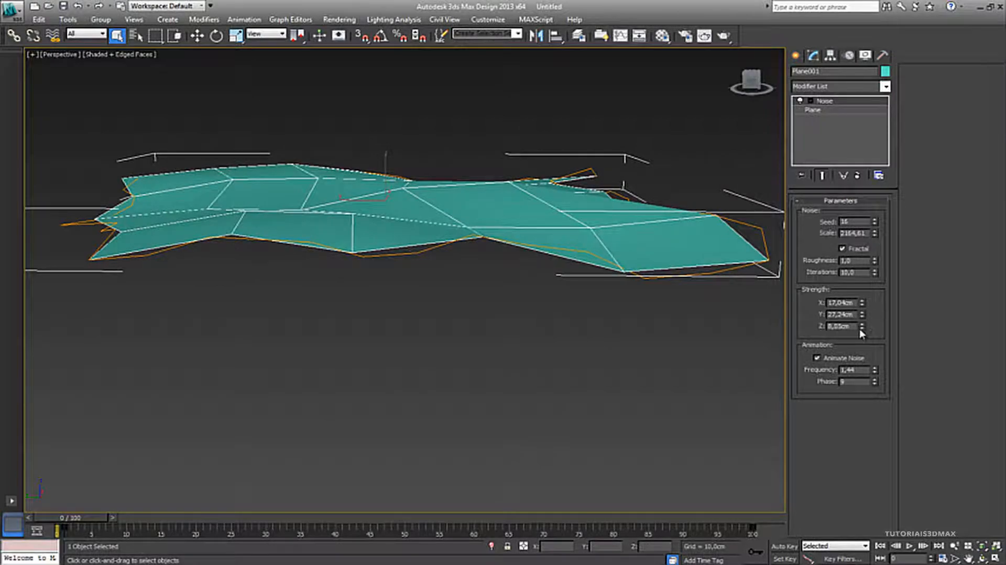
Raise the Noise Z strength to about 24,54 cm and inspect the relief from several angles.
{"action": "left_click_drag", "start_coordinate": [860, 328], "coordinate": [854, 214]}
{"action": "middle_click_drag", "start_coordinate": [385, 266], "coordinate": [463, 271], "text": "alt"}
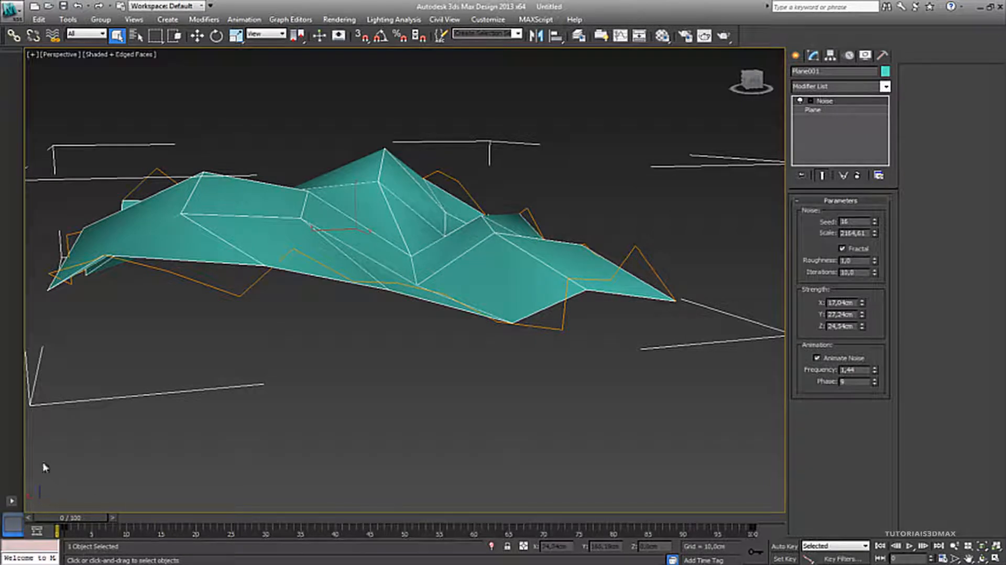
{"action": "middle_click_drag", "start_coordinate": [201, 403], "coordinate": [263, 397], "text": "alt"}
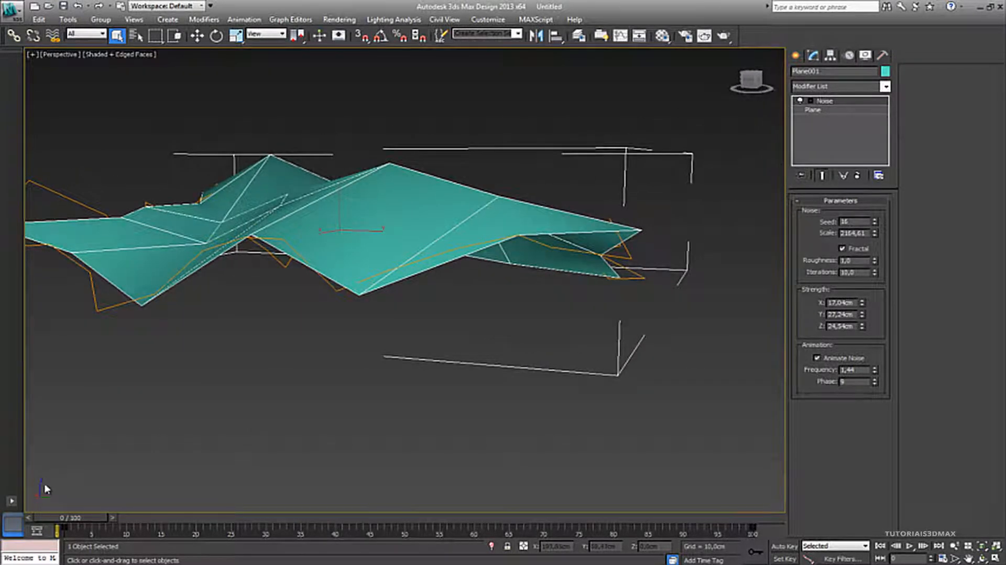
{"action": "mouse_move", "coordinate": [326, 388]}
{"action": "middle_mouse_down", "text": "alt"}
{"action": "mouse_move", "coordinate": [340, 380]}
{"action": "mouse_move", "coordinate": [281, 379]}
{"action": "mouse_move", "coordinate": [281, 492]}
{"action": "mouse_move", "coordinate": [340, 379]}
{"action": "mouse_move", "coordinate": [396, 413]}
{"action": "mouse_move", "coordinate": [283, 408]}
{"action": "mouse_move", "coordinate": [309, 377]}
{"action": "mouse_move", "coordinate": [361, 386]}
{"action": "mouse_move", "coordinate": [386, 426]}
{"action": "mouse_move", "coordinate": [359, 406]}
{"action": "mouse_move", "coordinate": [288, 410]}
{"action": "mouse_move", "coordinate": [339, 398]}
{"action": "middle_mouse_up", "text": "alt"}
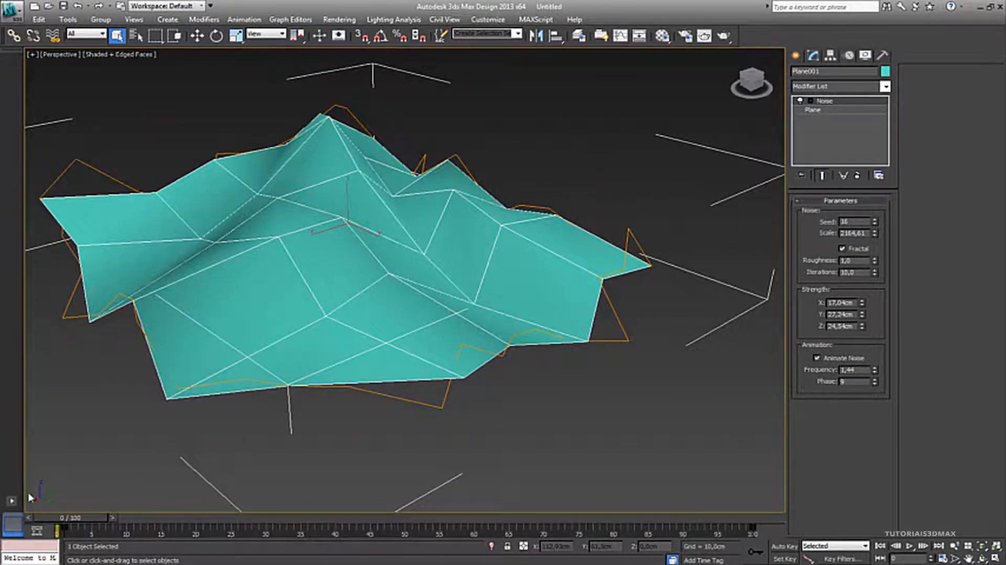
{"action": "middle_click_drag", "start_coordinate": [352, 448], "coordinate": [367, 403], "text": "alt"}
{"action": "mouse_move", "coordinate": [372, 288]}
{"action": "middle_mouse_down", "text": "alt"}
{"action": "mouse_move", "coordinate": [433, 285]}
{"action": "mouse_move", "coordinate": [430, 277]}
{"action": "mouse_move", "coordinate": [409, 291]}
{"action": "mouse_move", "coordinate": [489, 288]}
{"action": "mouse_move", "coordinate": [456, 307]}
{"action": "mouse_move", "coordinate": [364, 312]}
{"action": "mouse_move", "coordinate": [381, 294]}
{"action": "mouse_move", "coordinate": [376, 283]}
{"action": "middle_mouse_up", "text": "alt"}
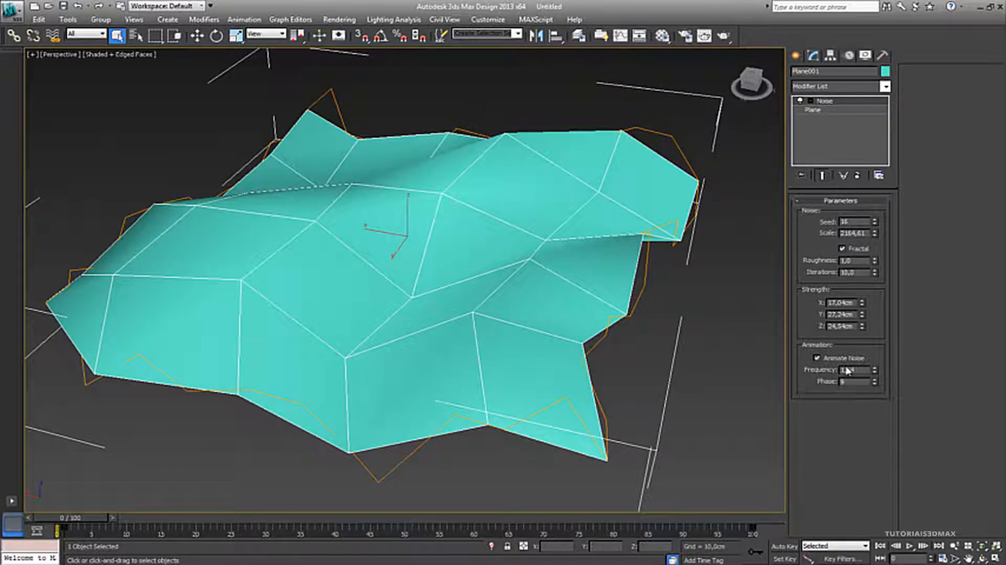
Lower the Noise animation frequency to 0,0, then raise it in small increments to 0,13.
{"action": "left_click_drag", "start_coordinate": [873, 373], "coordinate": [865, 491]}
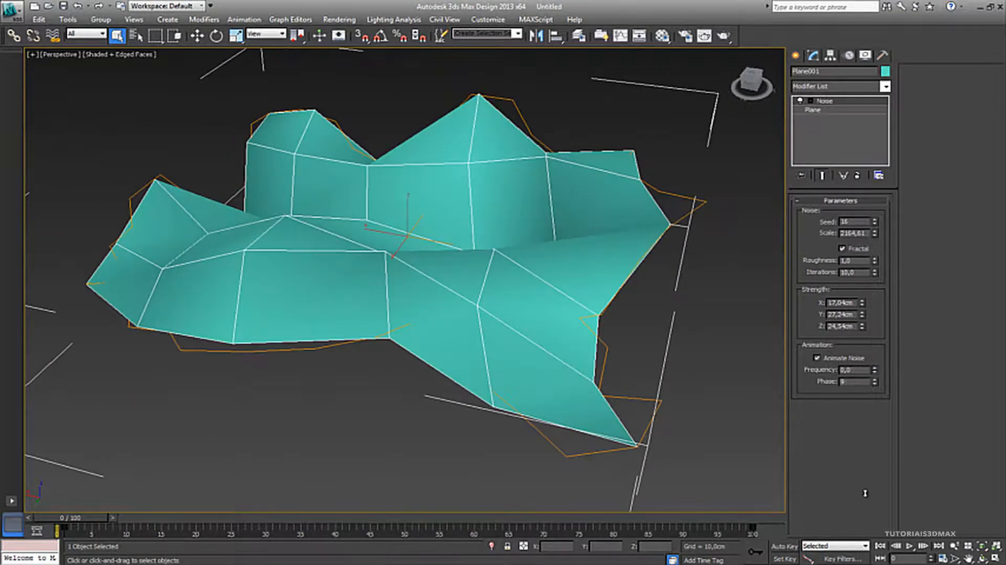
{"action": "left_click", "coordinate": [875, 367]}
{"action": "left_click", "coordinate": [875, 367]}
{"action": "left_click", "coordinate": [875, 367]}
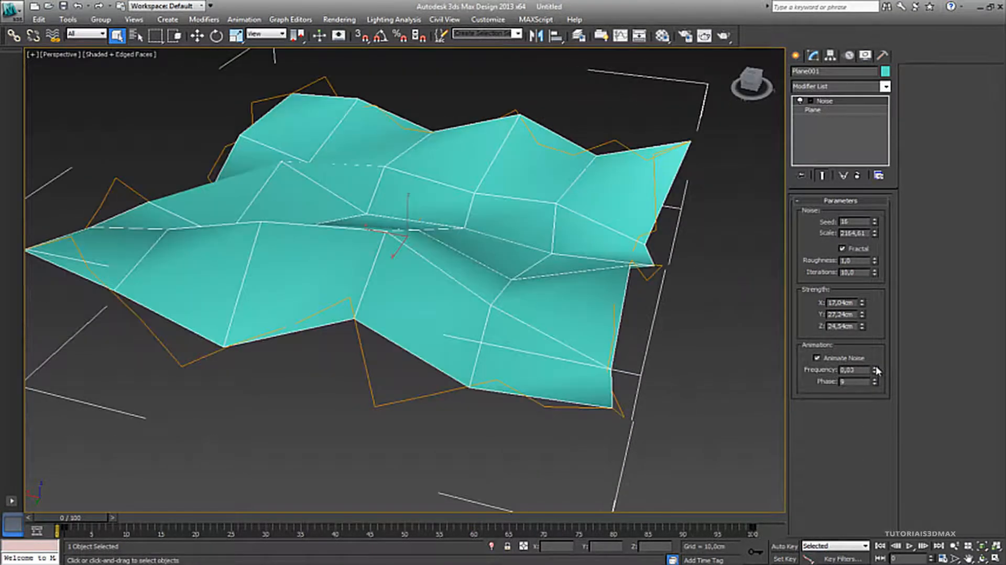
{"action": "left_click", "coordinate": [875, 367]}
{"action": "left_click", "coordinate": [875, 367]}
{"action": "left_click", "coordinate": [875, 367]}
{"action": "left_click", "coordinate": [875, 368]}
{"action": "left_click", "coordinate": [875, 368]}
{"action": "left_click", "coordinate": [875, 367]}
{"action": "left_click", "coordinate": [875, 368]}
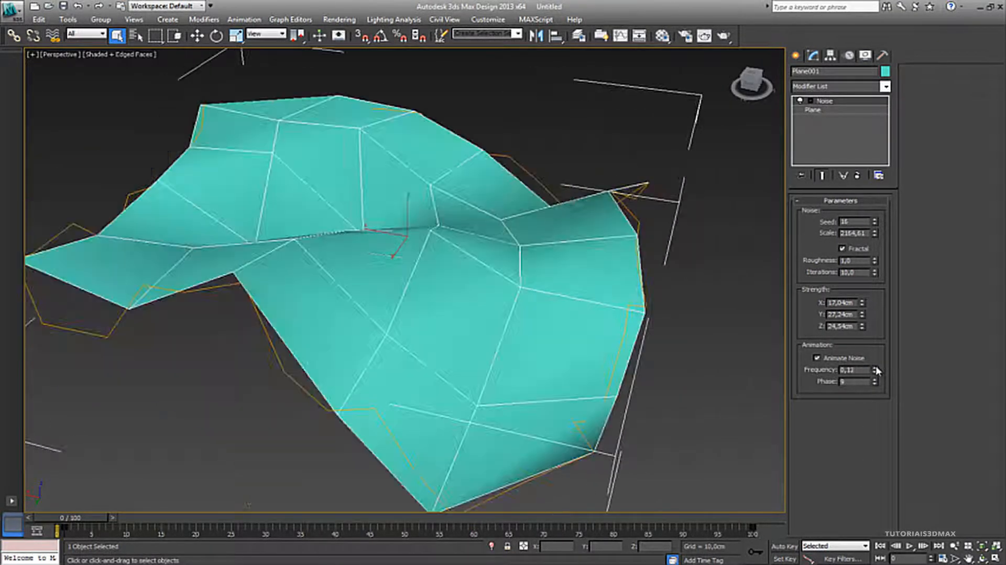
{"action": "left_click", "coordinate": [875, 368]}
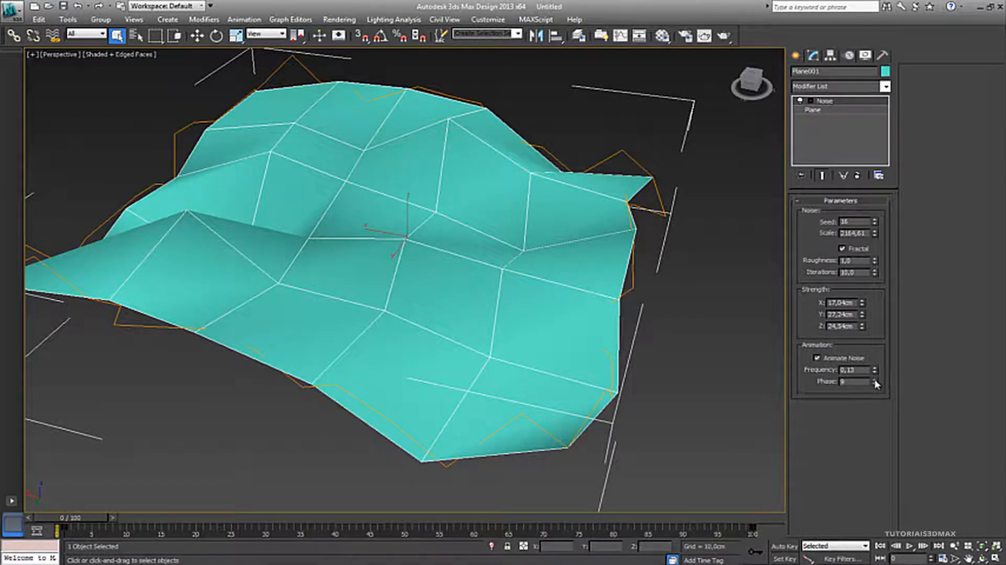
Increase the Noise animation phase to 16 and view the reshaped surface from another side.
{"action": "left_click", "coordinate": [875, 381]}
{"action": "left_click", "coordinate": [875, 380]}
{"action": "left_click", "coordinate": [875, 380]}
{"action": "left_click", "coordinate": [875, 380]}
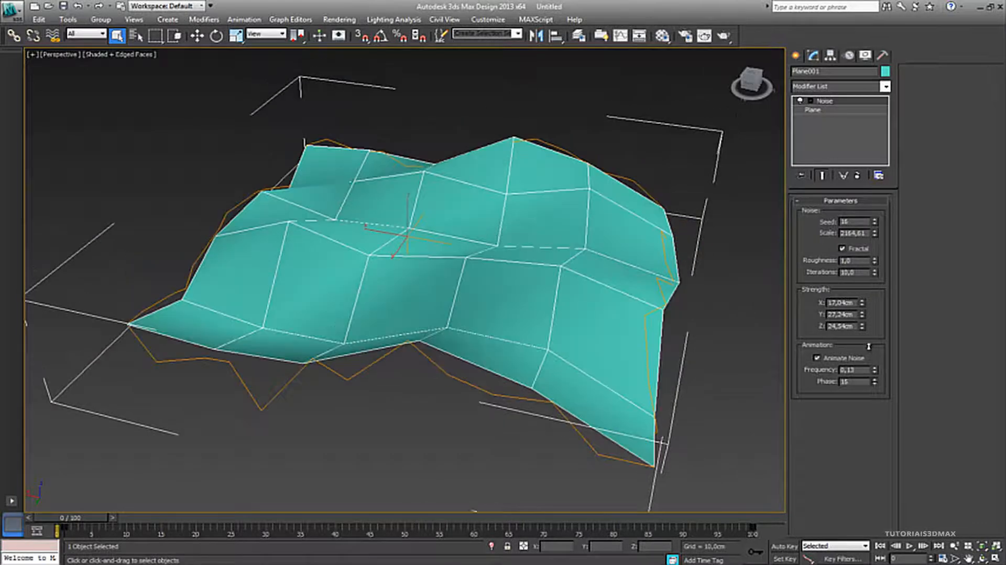
{"action": "left_click_drag", "start_coordinate": [868, 346], "coordinate": [866, 352]}
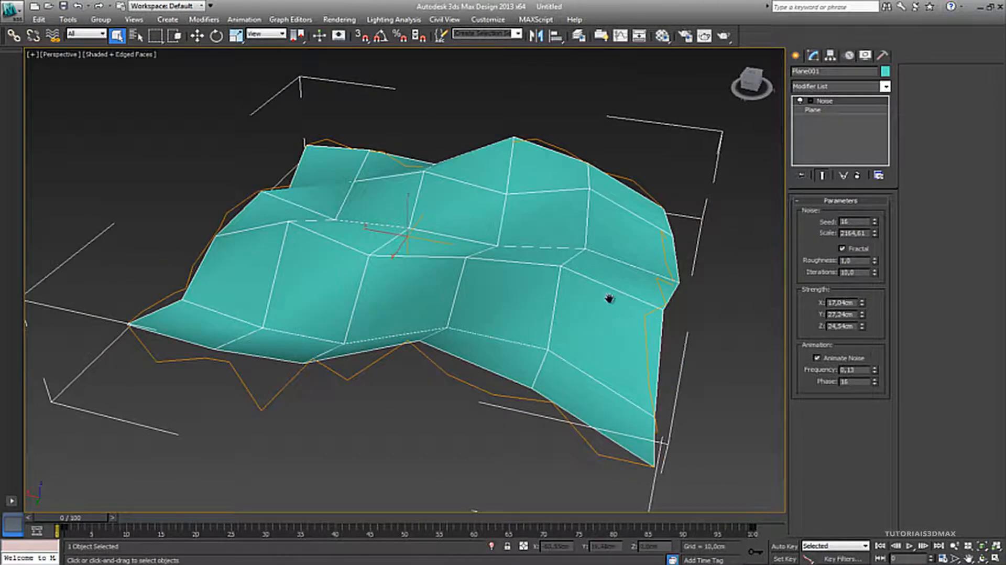
{"action": "middle_click_drag", "start_coordinate": [606, 297], "coordinate": [473, 284], "text": "alt"}
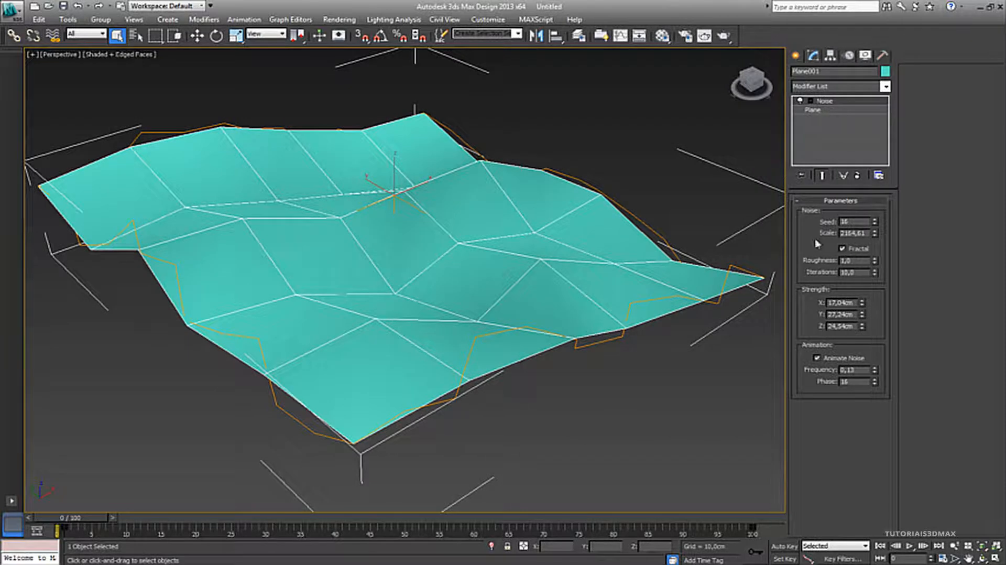
Reduce the base plane's width segments and length segments to 1 each.
{"action": "left_click", "coordinate": [835, 111]}
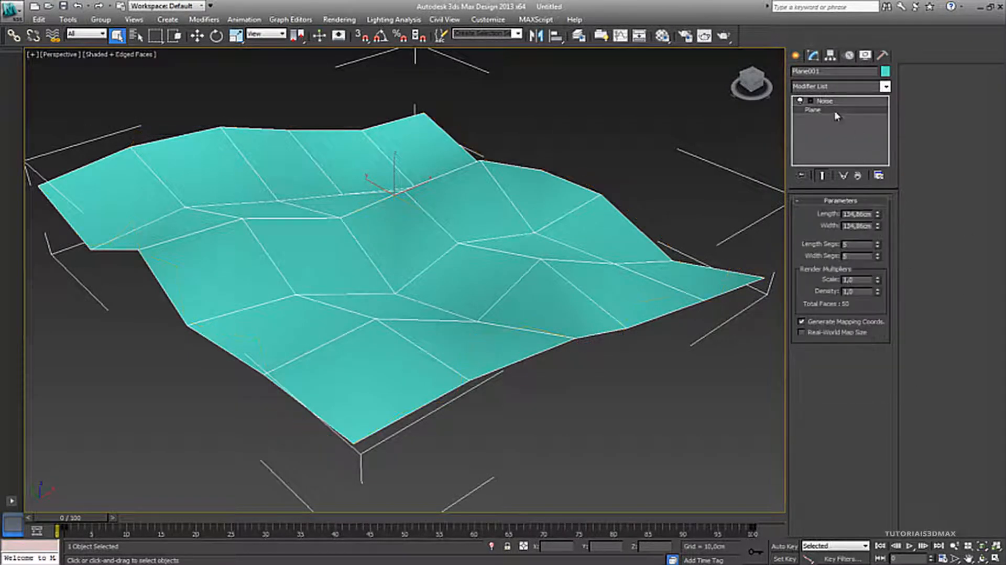
{"action": "left_click", "coordinate": [878, 258]}
{"action": "left_click", "coordinate": [878, 258]}
{"action": "left_click", "coordinate": [878, 258]}
{"action": "left_click", "coordinate": [878, 258]}
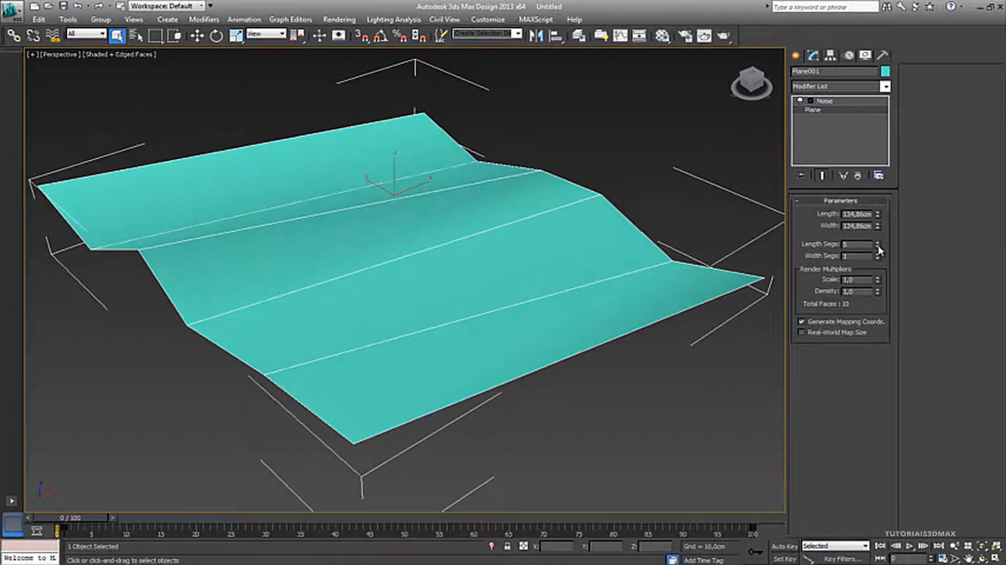
{"action": "left_click", "coordinate": [877, 247]}
{"action": "left_click", "coordinate": [878, 247]}
{"action": "left_click", "coordinate": [878, 247]}
{"action": "left_click", "coordinate": [878, 247]}
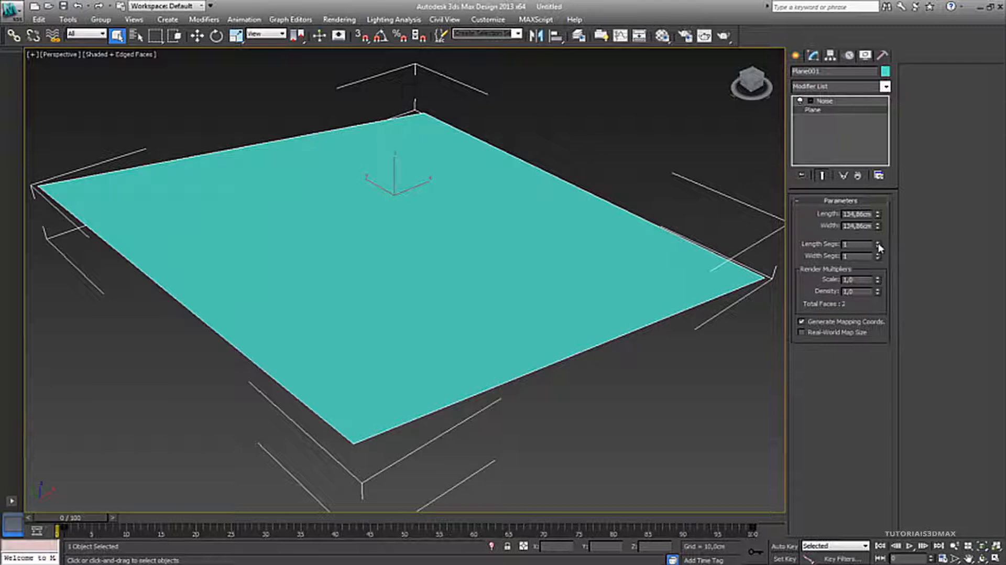
Set the plane's length and width segments to 5 each.
{"action": "type", "text": "5"}
{"action": "key", "text": "Tab"}
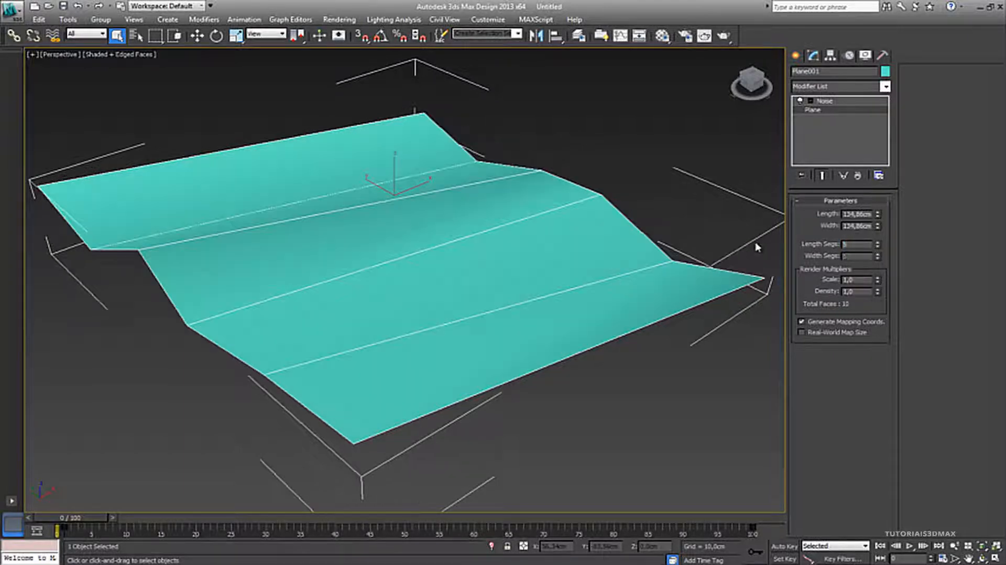
{"action": "type", "text": "5"}
{"action": "key", "text": "Tab"}
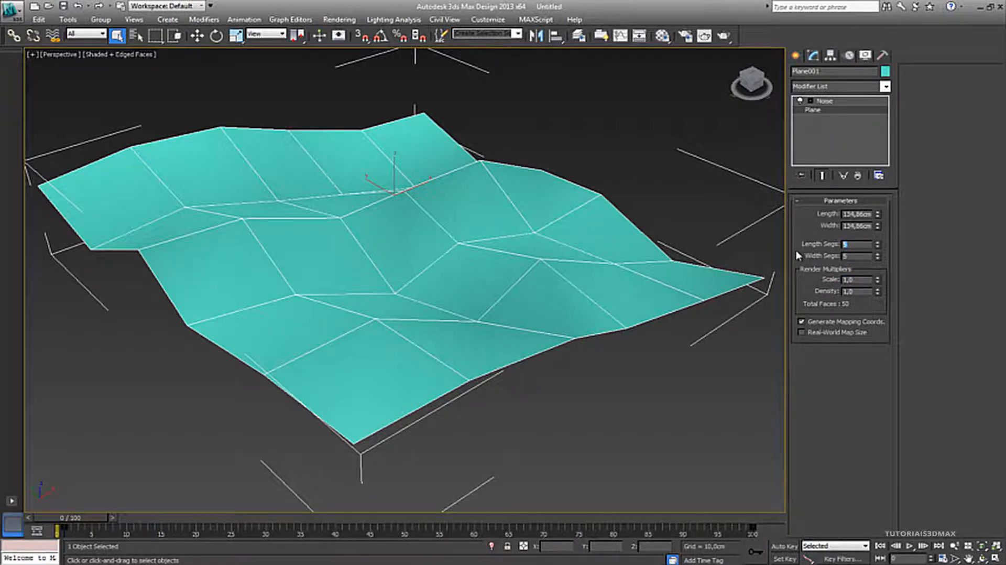
Set the plane's length and width segments to 20 and hide the edged faces in the viewport.
{"action": "key", "text": "Tab"}
{"action": "type", "text": "20"}
{"action": "key", "text": "Tab"}
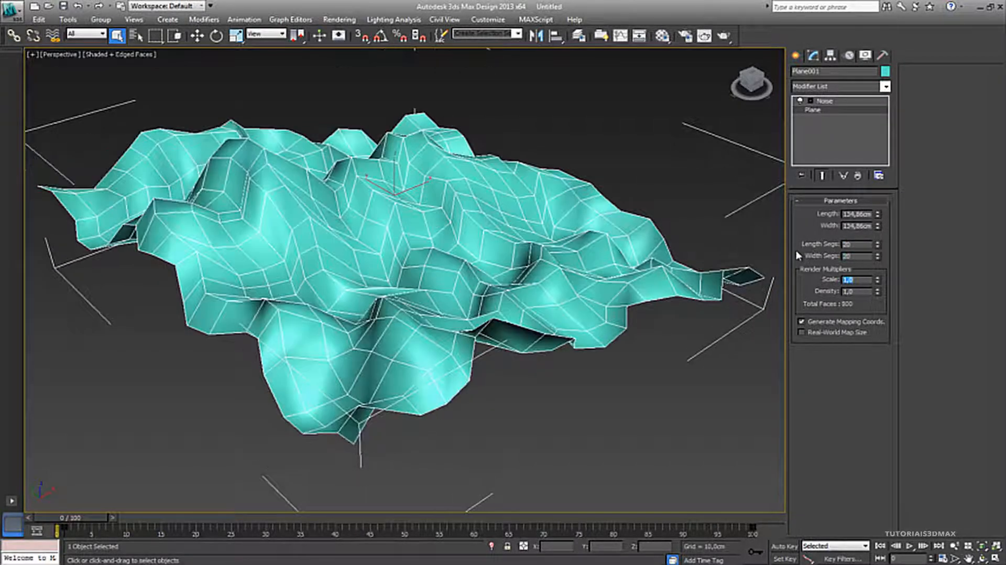
{"action": "mouse_move", "coordinate": [547, 211]}
{"action": "middle_mouse_down", "text": "alt"}
{"action": "mouse_move", "coordinate": [468, 246]}
{"action": "mouse_move", "coordinate": [385, 212]}
{"action": "mouse_move", "coordinate": [429, 211]}
{"action": "mouse_move", "coordinate": [414, 184]}
{"action": "mouse_move", "coordinate": [489, 198]}
{"action": "mouse_move", "coordinate": [523, 218]}
{"action": "mouse_move", "coordinate": [445, 218]}
{"action": "mouse_move", "coordinate": [545, 198]}
{"action": "mouse_move", "coordinate": [511, 235]}
{"action": "mouse_move", "coordinate": [492, 231]}
{"action": "middle_mouse_up", "text": "alt"}
{"action": "key", "text": "F4"}
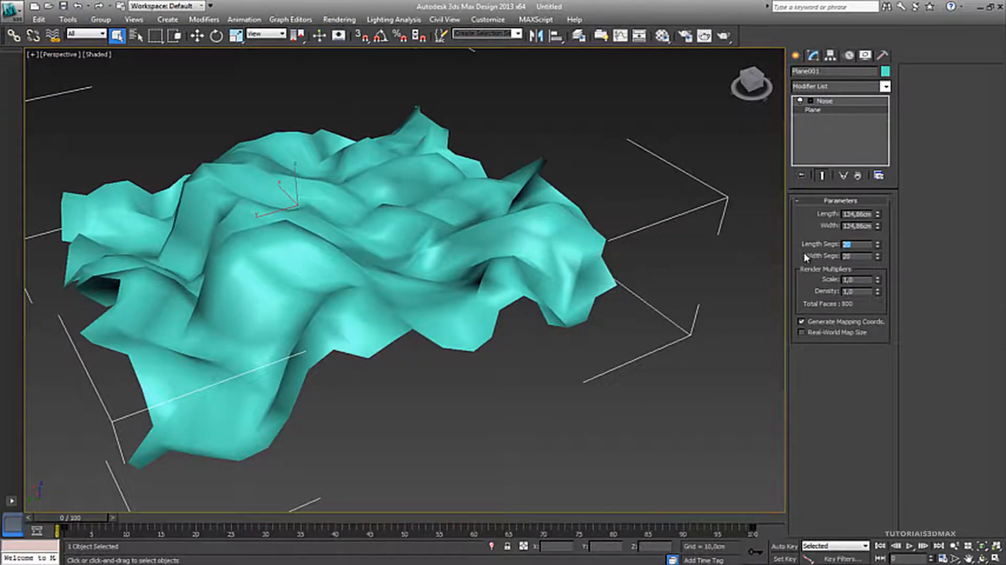
Increase the plane's length and width segments to 50 and inspect the smoother surface from another angle.
{"action": "type", "text": "50"}
{"action": "key", "text": "Tab"}
{"action": "type", "text": "50"}
{"action": "key", "text": "Tab"}
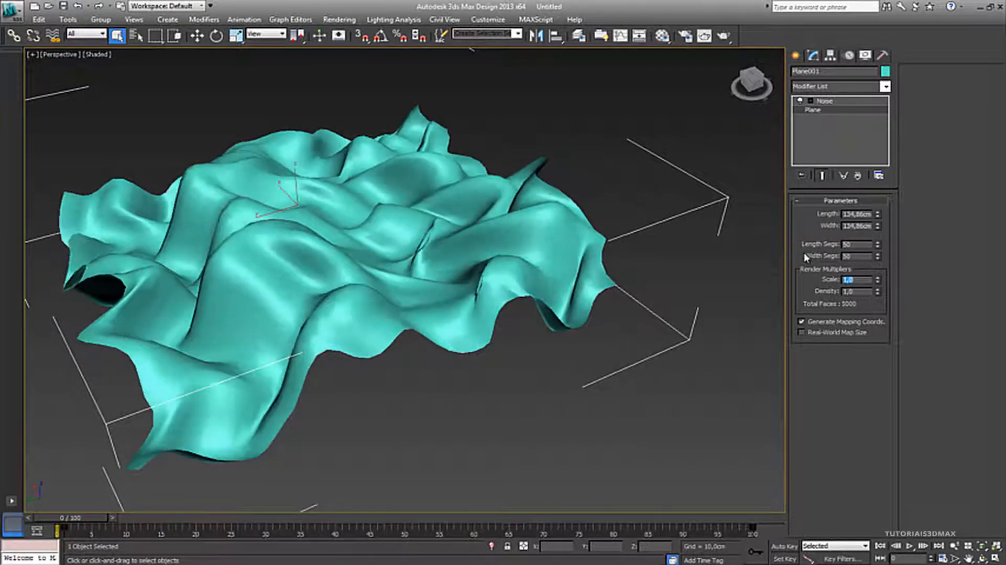
{"action": "middle_click_drag", "start_coordinate": [367, 262], "coordinate": [534, 305], "text": "alt"}
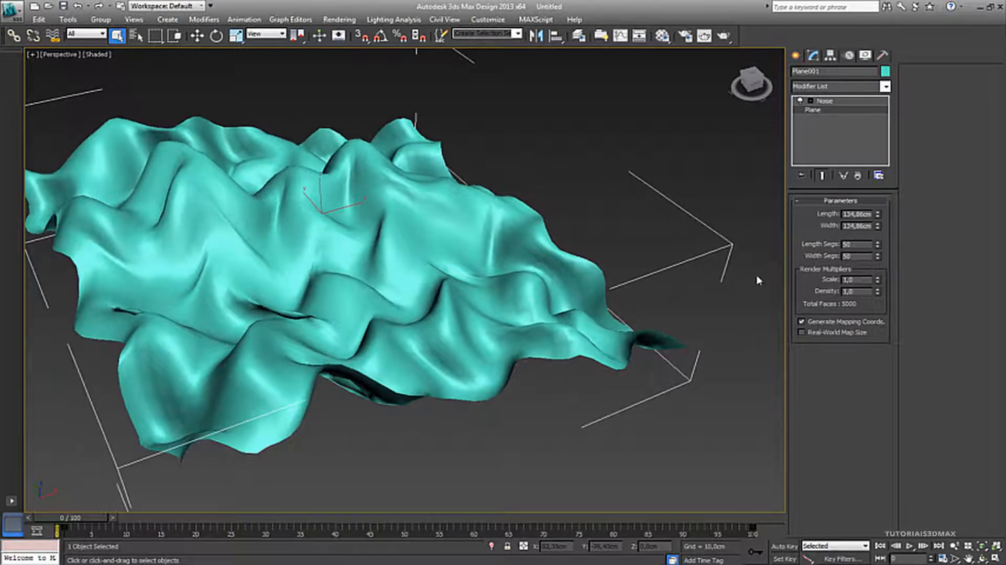
Increase the plane's length and width segments to 100 and view the relief from another side.
{"action": "double_click", "coordinate": [844, 244]}
{"action": "type", "text": "100"}
{"action": "key", "text": "Tab"}
{"action": "type", "text": "100"}
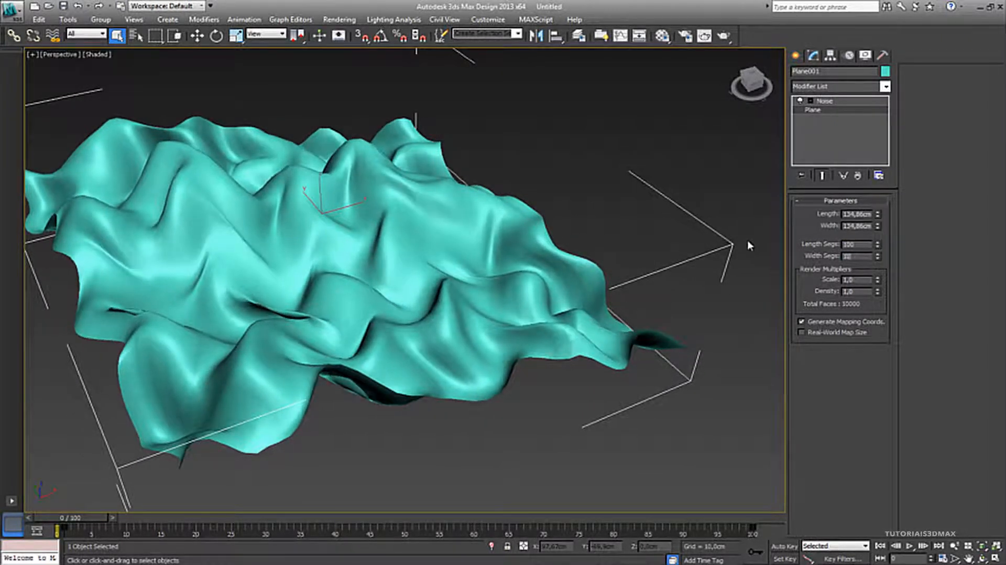
{"action": "key", "text": "Tab"}
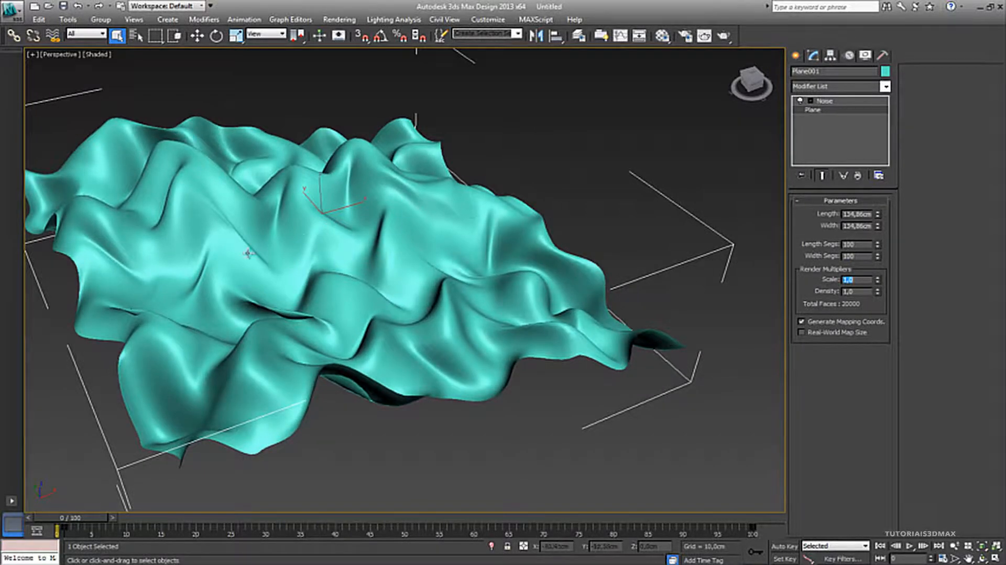
{"action": "middle_click_drag", "start_coordinate": [198, 270], "coordinate": [399, 274], "text": "alt"}
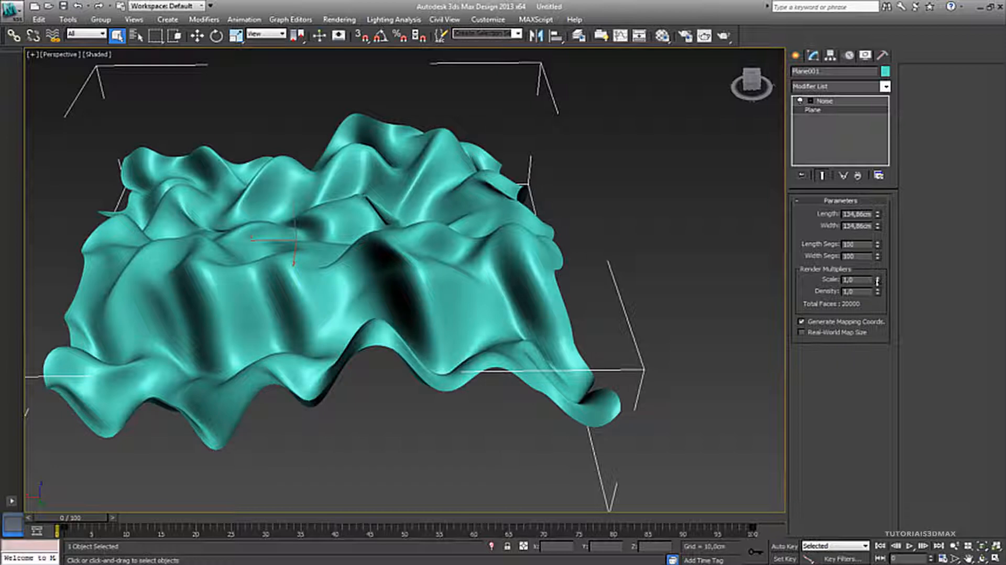
Return to the Noise modifier and set its seed to 2 and its scale to about 3513,97.
{"action": "left_click_drag", "start_coordinate": [876, 291], "coordinate": [877, 283]}
{"action": "left_click", "coordinate": [823, 101]}
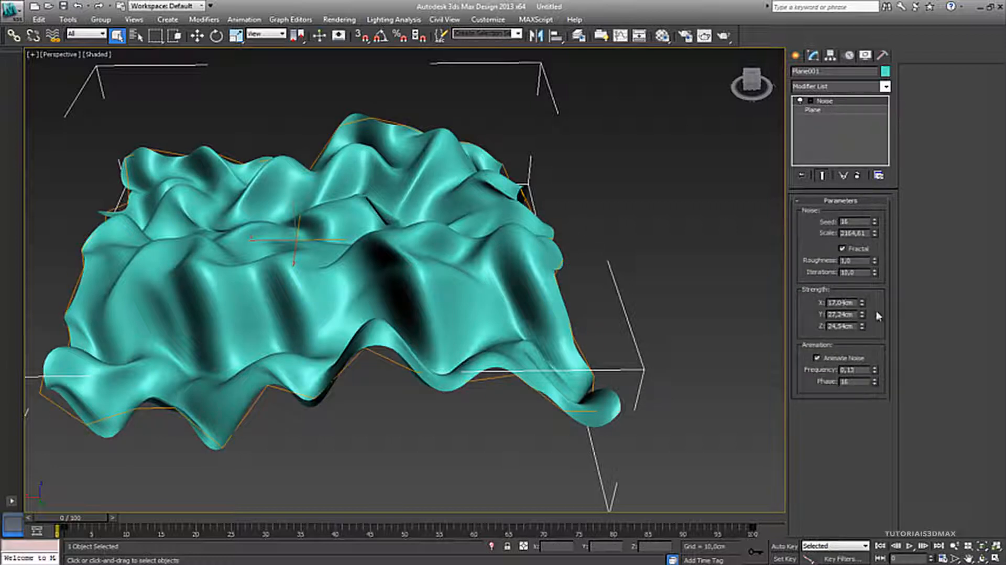
{"action": "left_click_drag", "start_coordinate": [873, 226], "coordinate": [871, 175]}
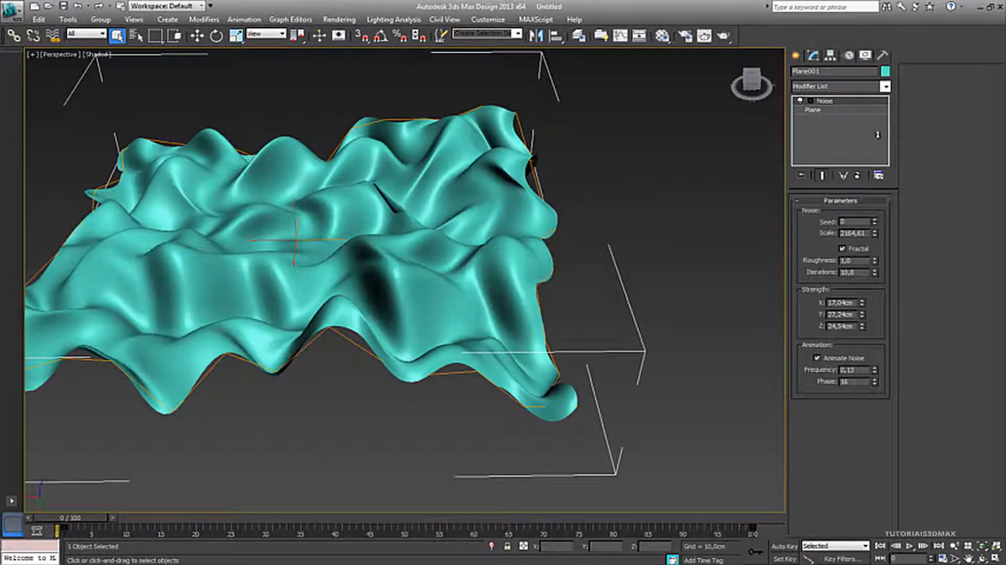
{"action": "left_click_drag", "start_coordinate": [874, 220], "coordinate": [884, 55]}
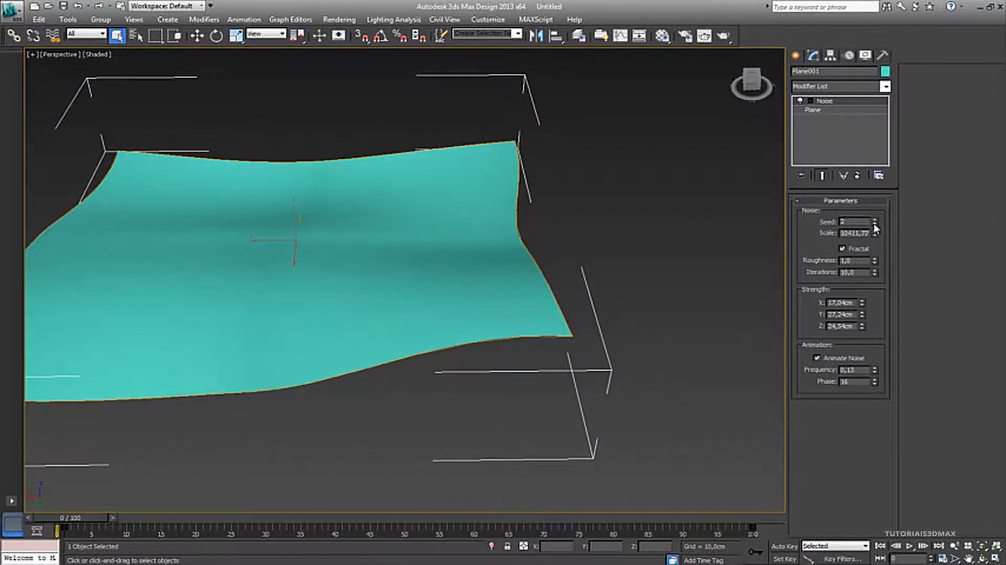
{"action": "mouse_move", "coordinate": [874, 228]}
{"action": "left_mouse_down"}
{"action": "mouse_move", "coordinate": [862, 16]}
{"action": "mouse_move", "coordinate": [847, 538]}
{"action": "mouse_move", "coordinate": [851, 89]}
{"action": "mouse_move", "coordinate": [872, 266]}
{"action": "mouse_move", "coordinate": [875, 242]}
{"action": "mouse_move", "coordinate": [875, 260]}
{"action": "mouse_move", "coordinate": [884, 242]}
{"action": "mouse_move", "coordinate": [882, 253]}
{"action": "left_mouse_up"}
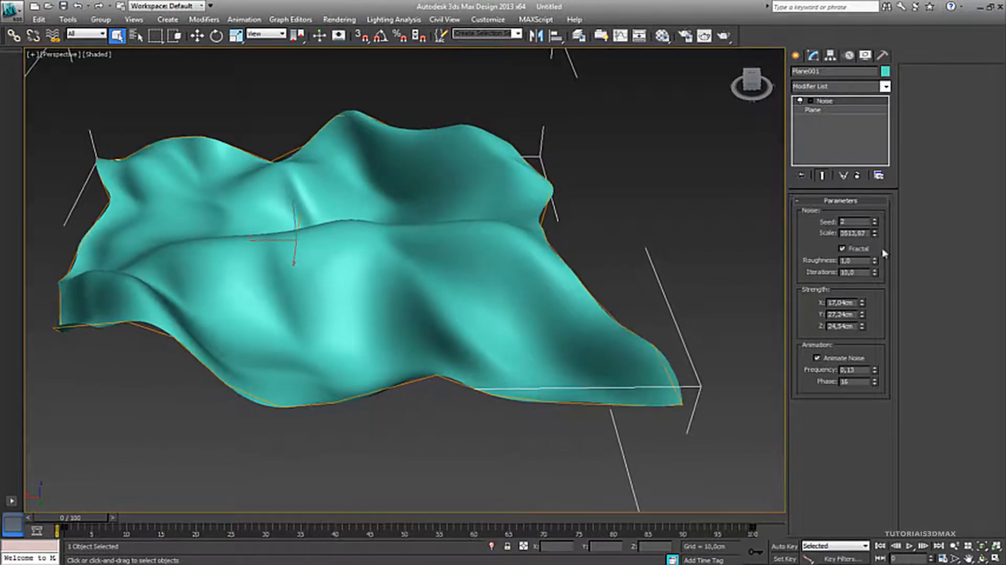
{"action": "middle_click_drag", "start_coordinate": [398, 264], "coordinate": [572, 254], "text": "alt"}
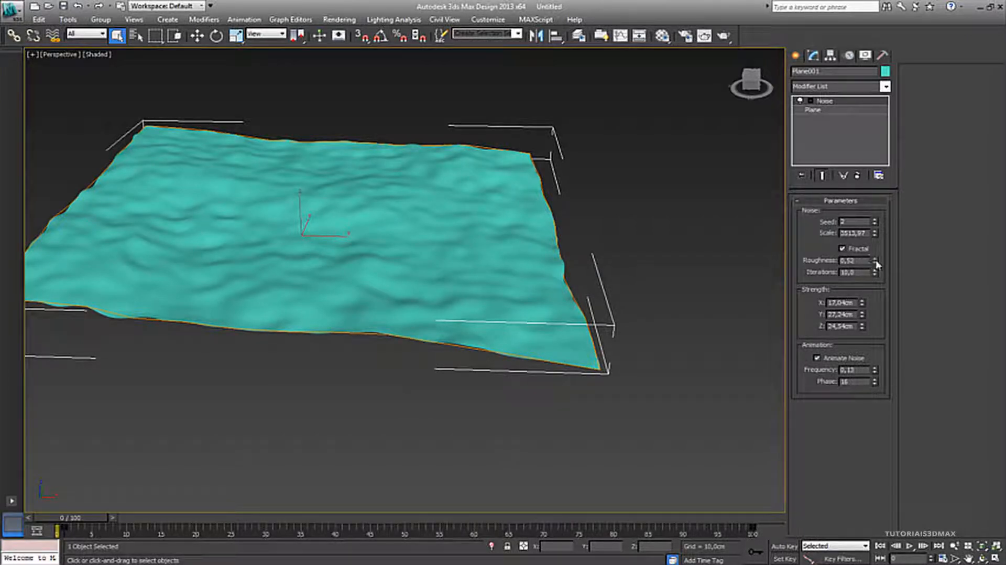
Set the Noise seed to 3, the roughness to 0,77 and the scale to about 4849,28.
{"action": "left_click_drag", "start_coordinate": [877, 264], "coordinate": [874, 214]}
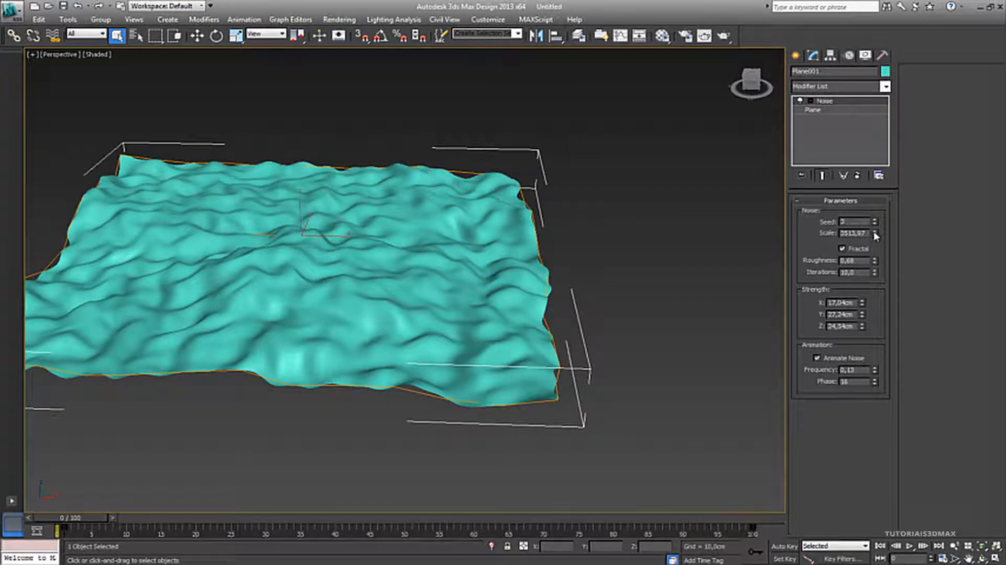
{"action": "mouse_move", "coordinate": [875, 235]}
{"action": "left_mouse_down"}
{"action": "mouse_move", "coordinate": [877, 215]}
{"action": "mouse_move", "coordinate": [874, 261]}
{"action": "mouse_move", "coordinate": [877, 250]}
{"action": "left_mouse_up"}
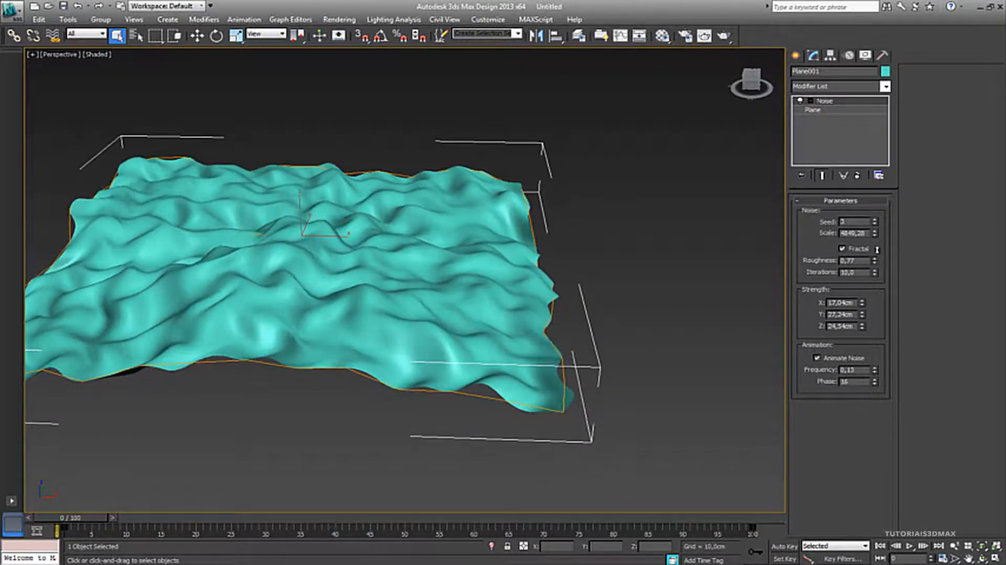
{"action": "middle_click_drag", "start_coordinate": [306, 287], "coordinate": [427, 289], "text": "alt"}
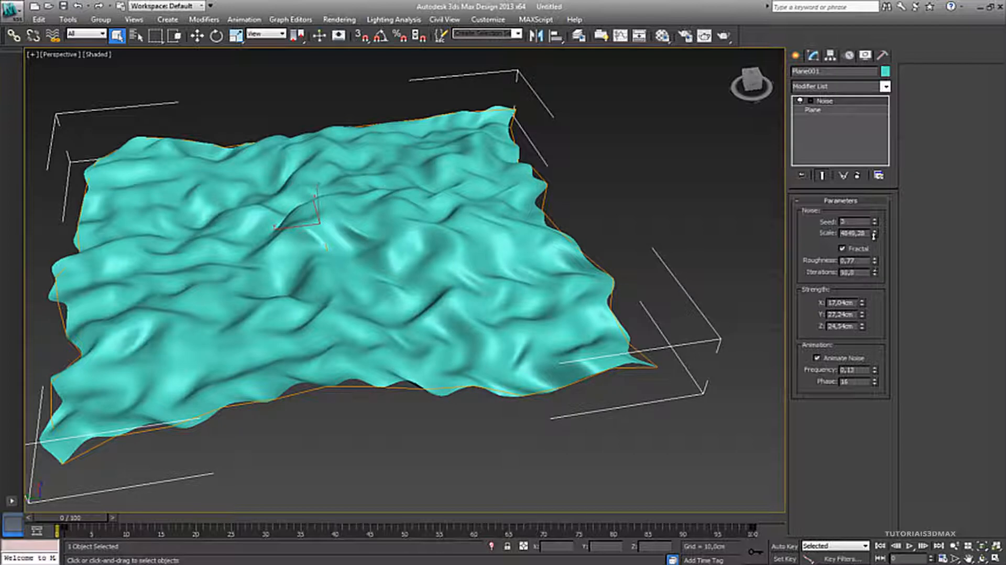
Adjust the Noise to roughness 0,93 and iterations 8,57, with strengths of X 15,61 cm, Y 16,89 cm and Z 26,51 cm.
{"action": "mouse_move", "coordinate": [830, 138]}
{"action": "left_mouse_down"}
{"action": "mouse_move", "coordinate": [865, 330]}
{"action": "mouse_move", "coordinate": [873, 265]}
{"action": "mouse_move", "coordinate": [869, 306]}
{"action": "mouse_move", "coordinate": [861, 188]}
{"action": "mouse_move", "coordinate": [872, 337]}
{"action": "mouse_move", "coordinate": [873, 247]}
{"action": "mouse_move", "coordinate": [879, 312]}
{"action": "left_mouse_up"}
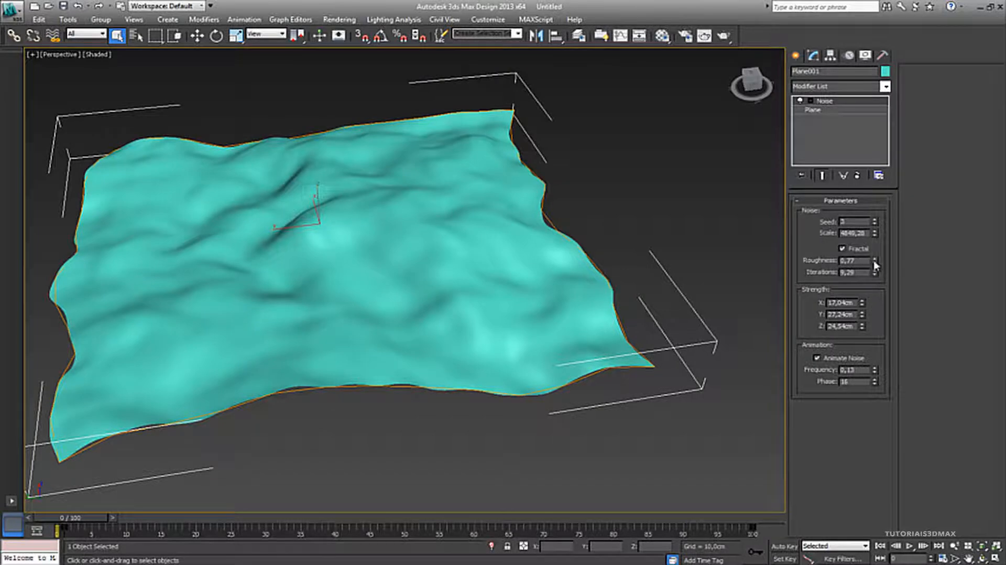
{"action": "left_click_drag", "start_coordinate": [878, 262], "coordinate": [864, 319]}
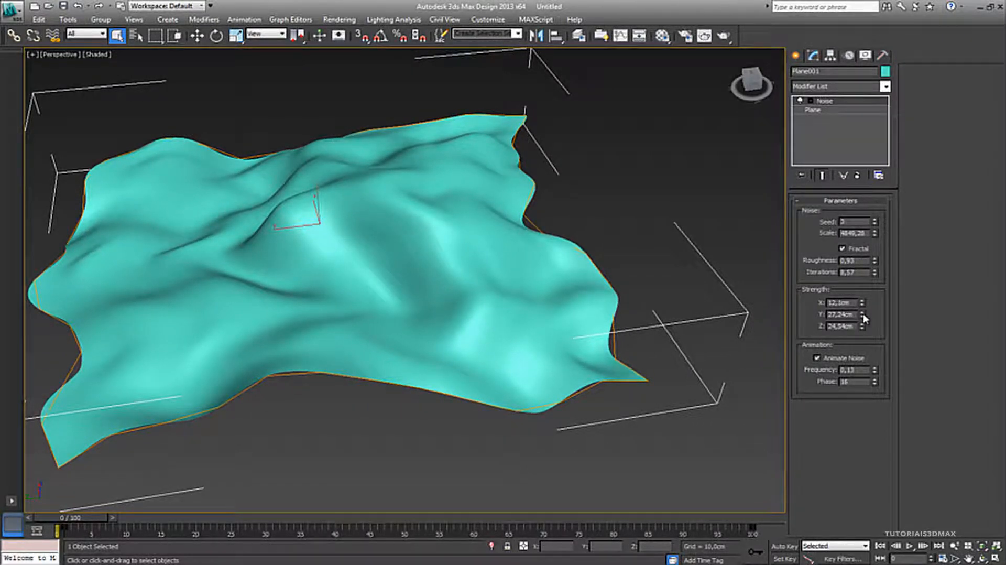
{"action": "mouse_move", "coordinate": [862, 314]}
{"action": "left_mouse_down"}
{"action": "mouse_move", "coordinate": [863, 367]}
{"action": "mouse_move", "coordinate": [856, 303]}
{"action": "mouse_move", "coordinate": [865, 254]}
{"action": "mouse_move", "coordinate": [862, 322]}
{"action": "left_mouse_up"}
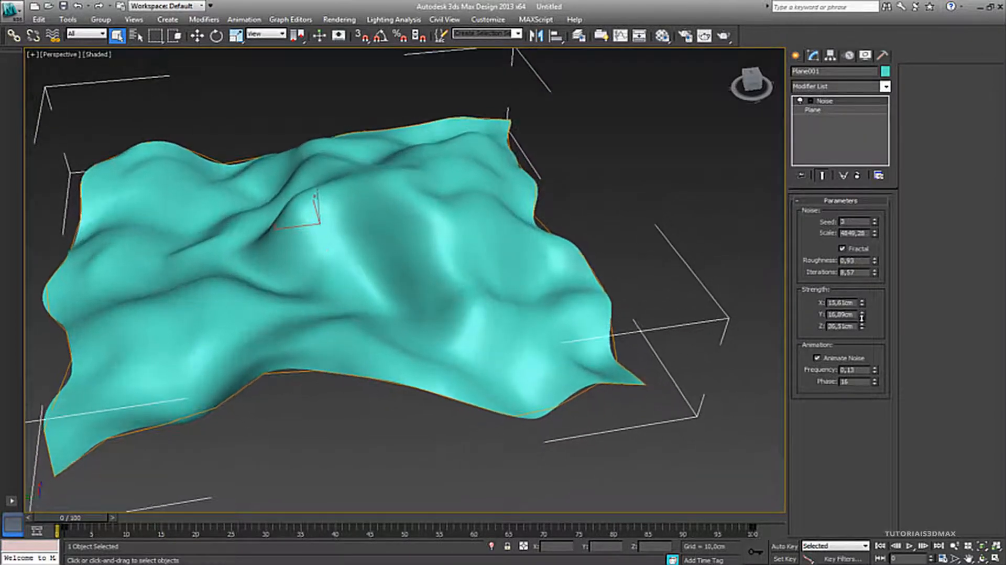
Enlarge the base plane to about 536,61 cm length and 574,83 cm width, switching the Noise modifier off and back on in between.
{"action": "scroll", "coordinate": [351, 275], "scroll_direction": "down", "scroll_amount": 5}
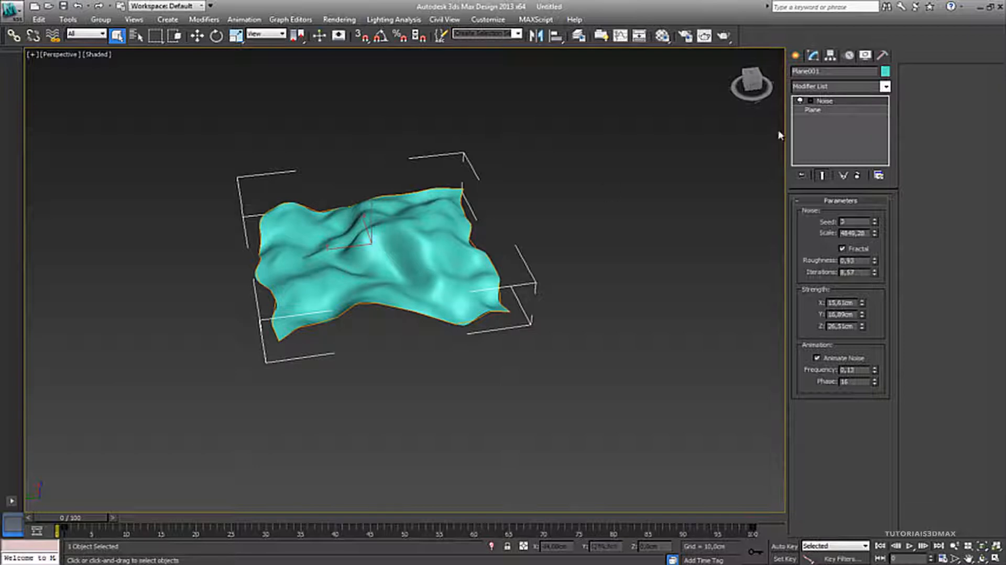
{"action": "left_click", "coordinate": [829, 110]}
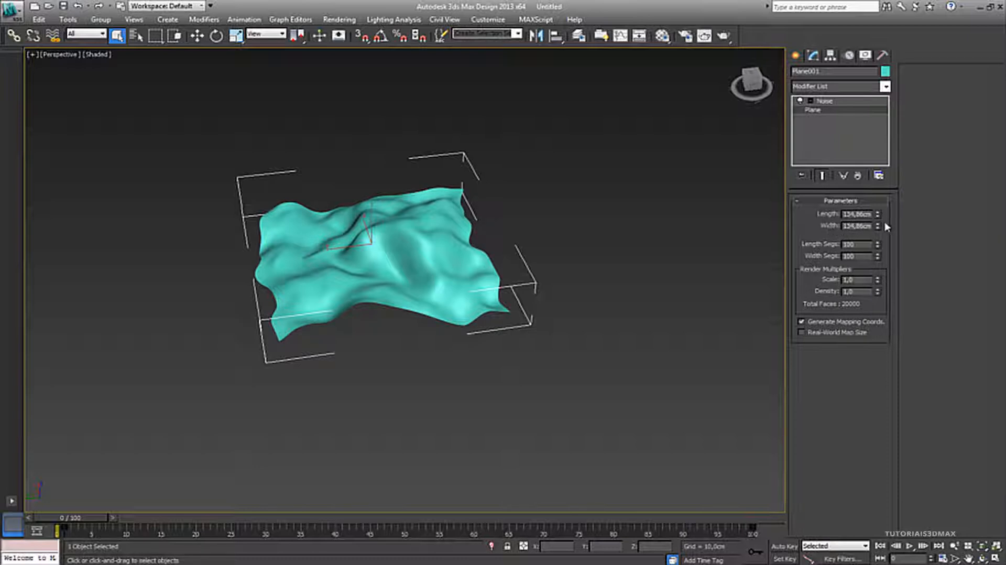
{"action": "left_click_drag", "start_coordinate": [878, 217], "coordinate": [902, 193]}
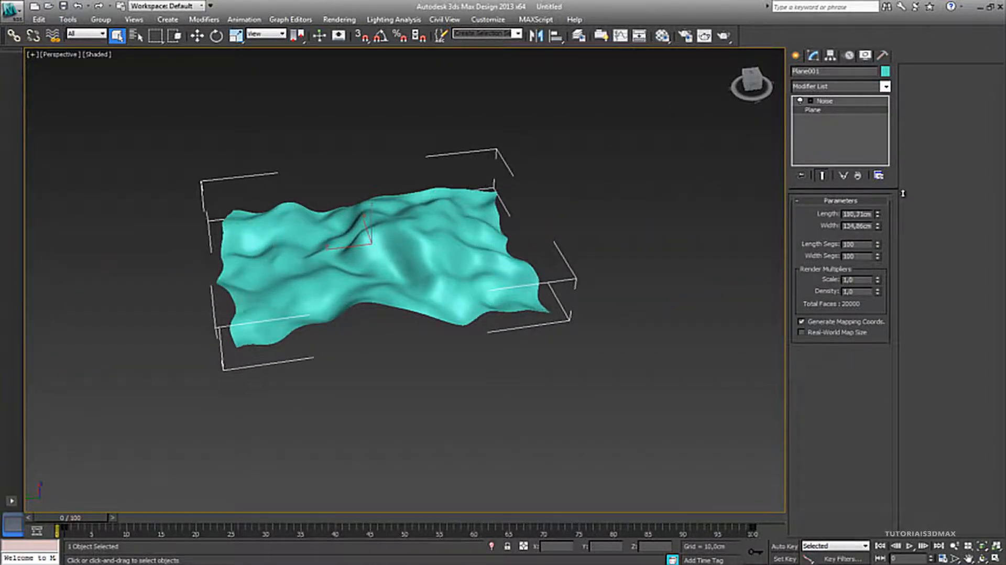
{"action": "left_click", "coordinate": [801, 101]}
{"action": "mouse_move", "coordinate": [879, 220]}
{"action": "left_mouse_down"}
{"action": "mouse_move", "coordinate": [870, 228]}
{"action": "mouse_move", "coordinate": [877, 221]}
{"action": "left_mouse_up"}
{"action": "left_click", "coordinate": [800, 101]}
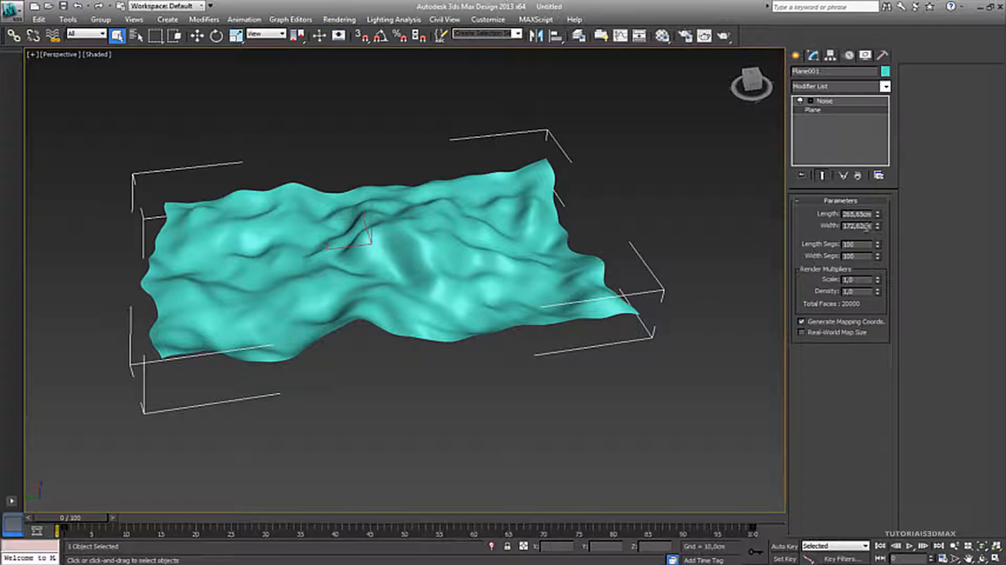
{"action": "left_click_drag", "start_coordinate": [878, 218], "coordinate": [886, 160]}
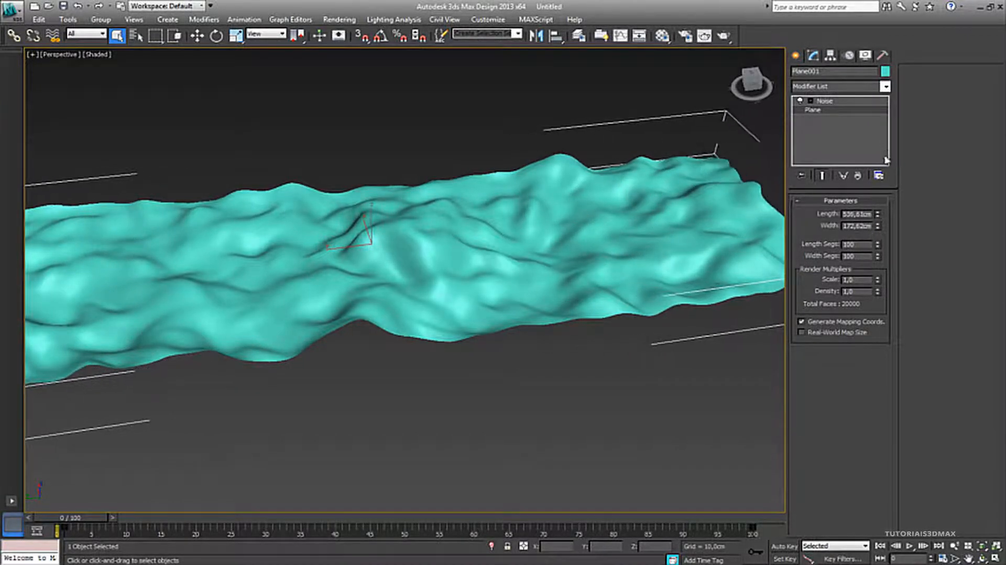
{"action": "left_click_drag", "start_coordinate": [879, 230], "coordinate": [886, 96]}
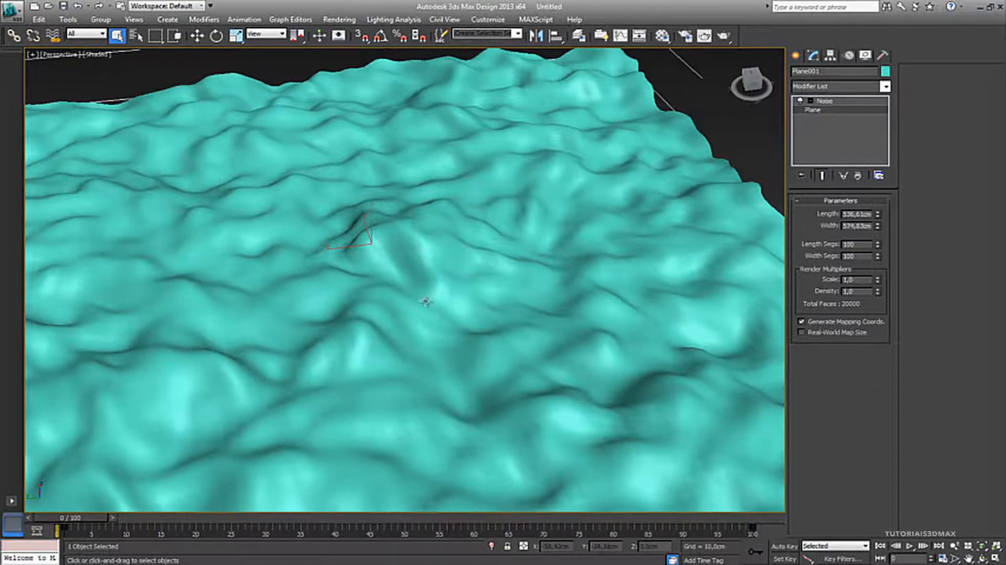
{"action": "scroll", "coordinate": [385, 309], "scroll_direction": "down", "scroll_amount": 10}
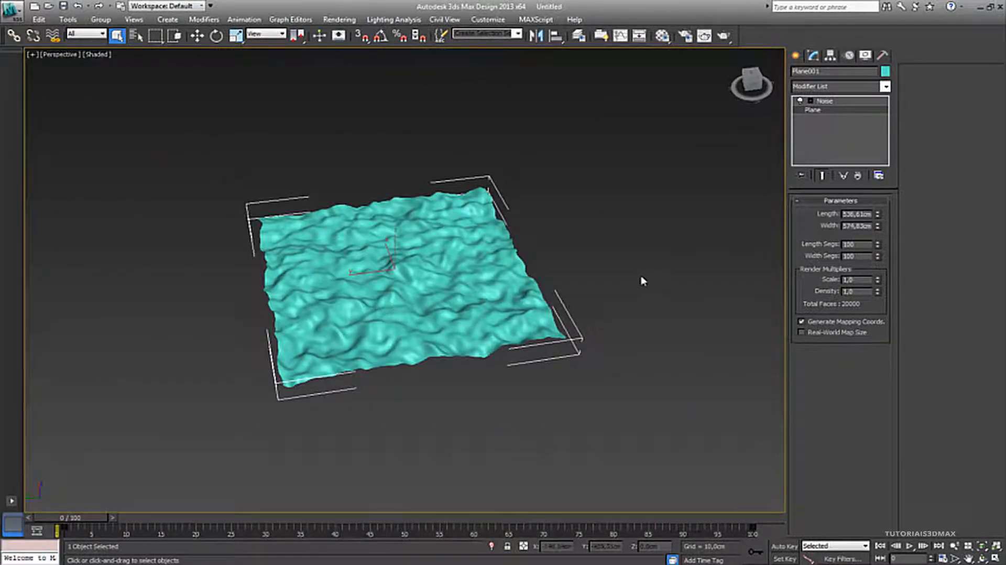
In the Top view, place a target camera outside the plane's front edge, aimed at its centre, with a target distance of about 543 cm.
{"action": "key", "text": "t"}
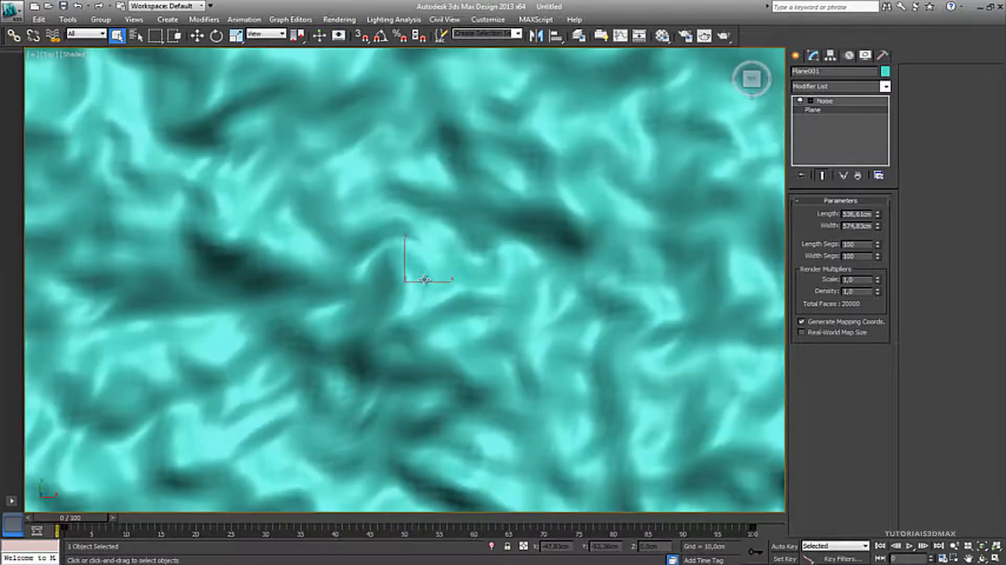
{"action": "scroll", "coordinate": [395, 285], "scroll_direction": "down", "scroll_amount": 6}
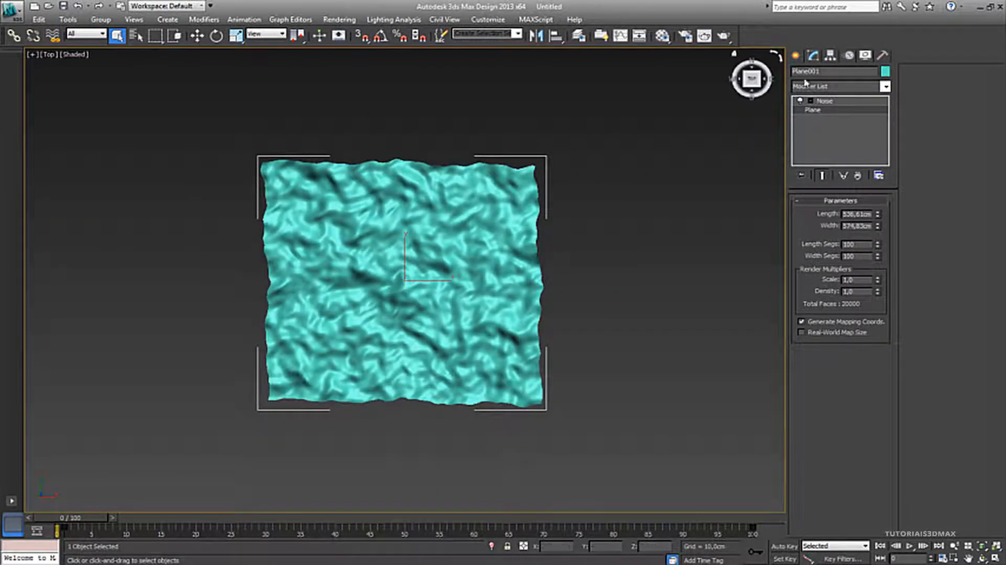
{"action": "left_click", "coordinate": [799, 56]}
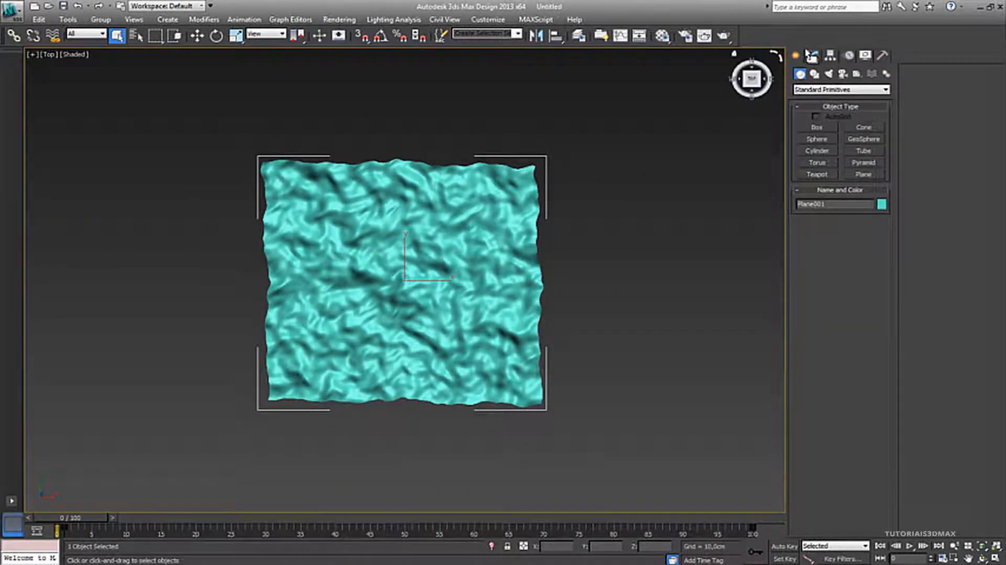
{"action": "left_click", "coordinate": [842, 73]}
{"action": "left_click", "coordinate": [817, 127]}
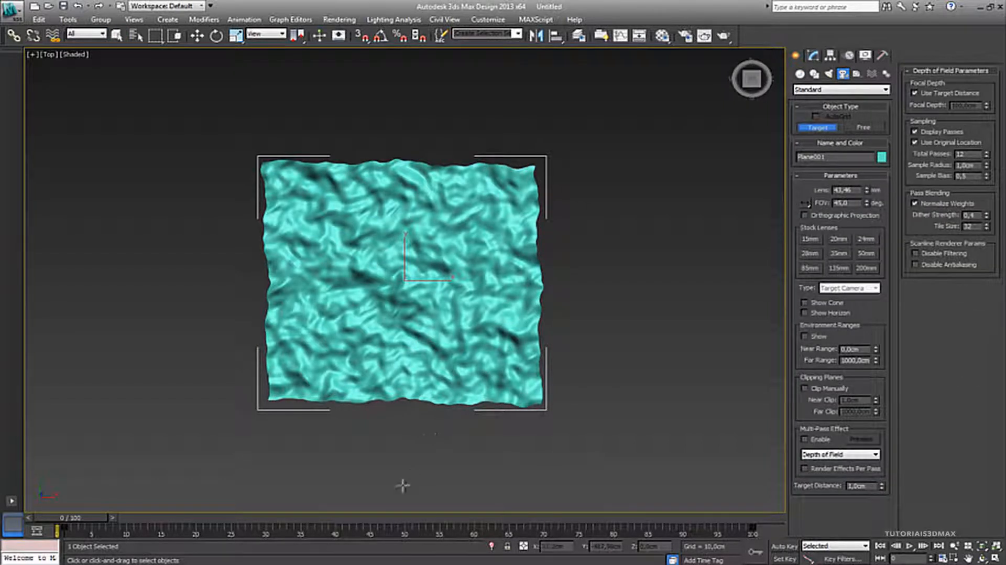
{"action": "left_click_drag", "start_coordinate": [414, 500], "coordinate": [408, 259]}
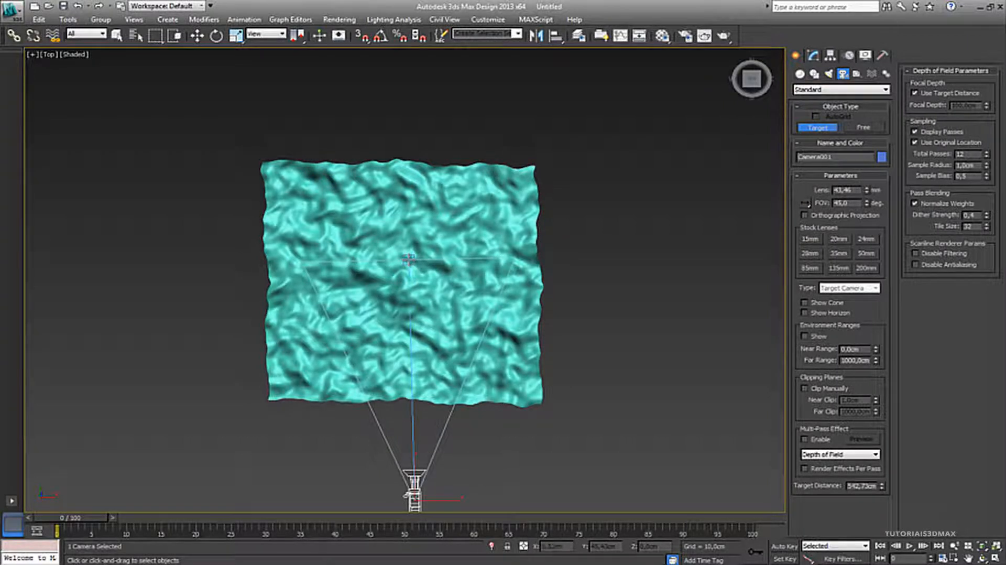
In the Left view, raise the camera to about 228 cm above the plane, keeping its target at the plane's centre.
{"action": "key", "text": "l"}
{"action": "key", "text": "w"}
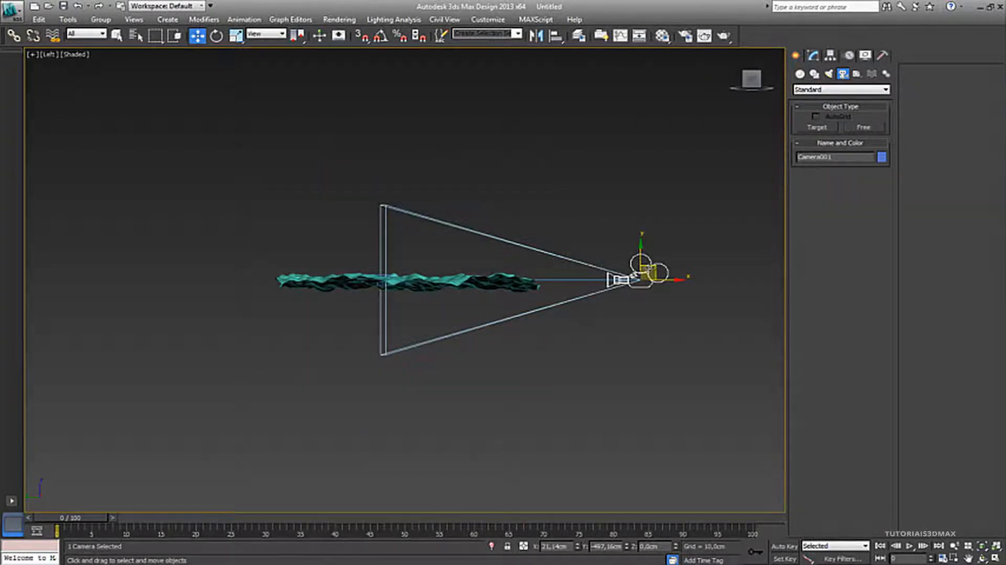
{"action": "left_click_drag", "start_coordinate": [648, 270], "coordinate": [623, 169]}
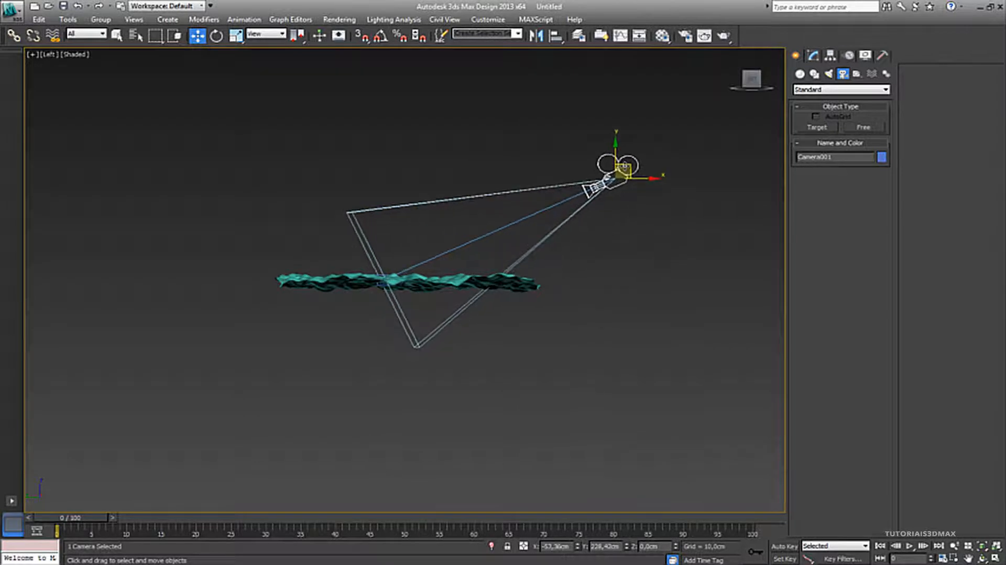
Look through the camera, pan and dolly it for closer framing of the waves, and make a test render.
{"action": "key", "text": "c"}
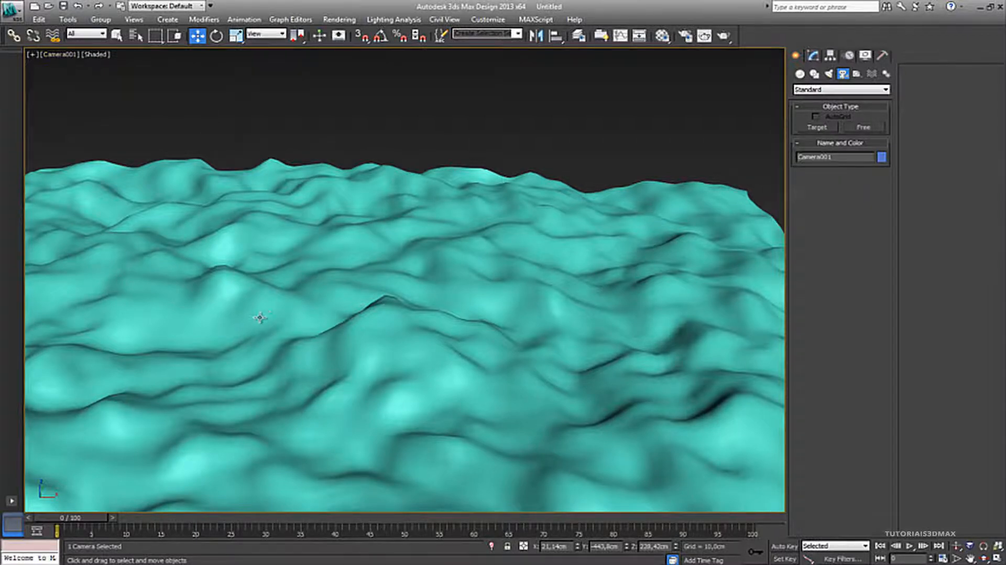
{"action": "middle_click_drag", "start_coordinate": [260, 318], "coordinate": [265, 270]}
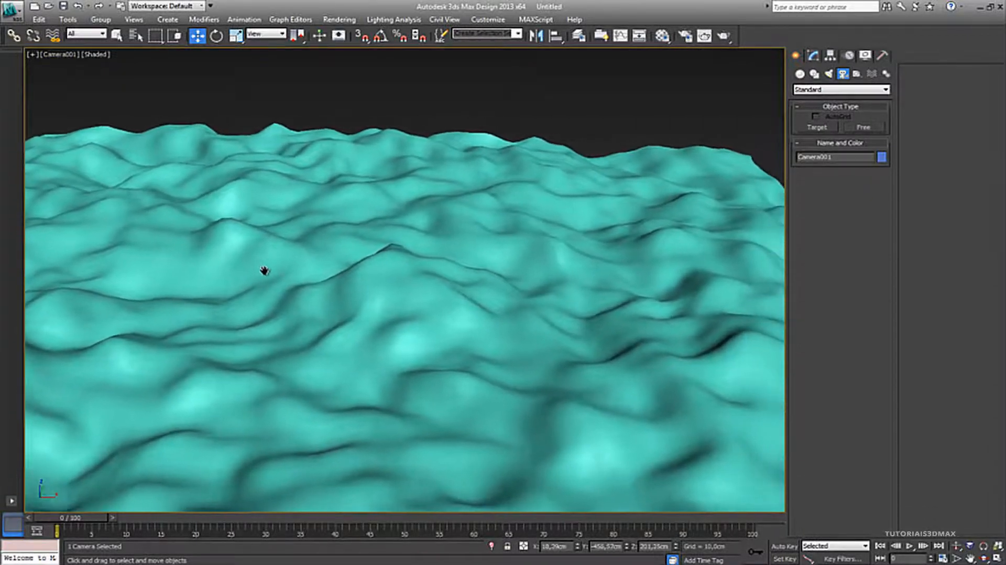
{"action": "key", "text": "alt+z"}
{"action": "left_click_drag", "start_coordinate": [356, 340], "coordinate": [359, 325]}
{"action": "middle_click_drag", "start_coordinate": [364, 323], "coordinate": [392, 325]}
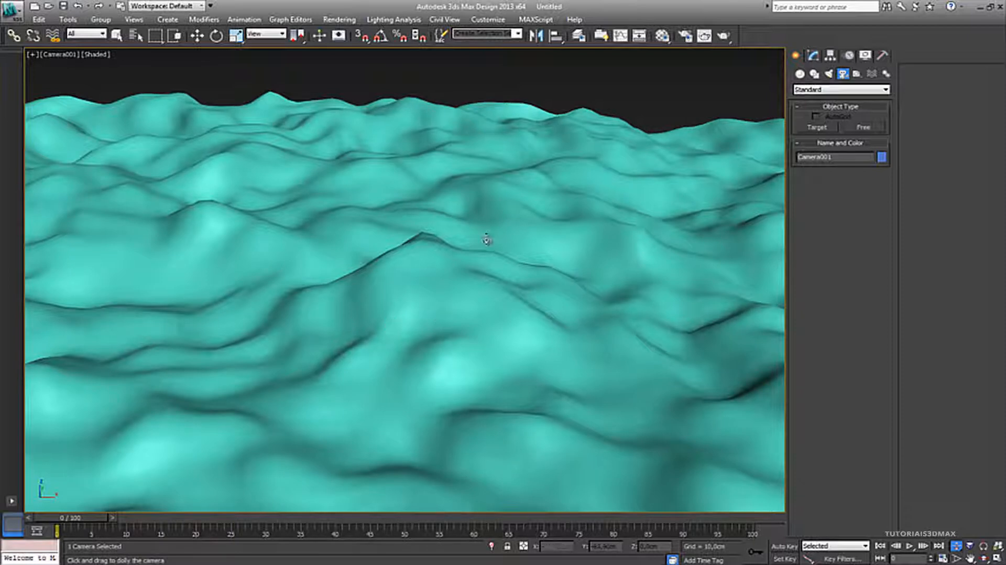
{"action": "left_click", "coordinate": [723, 36]}
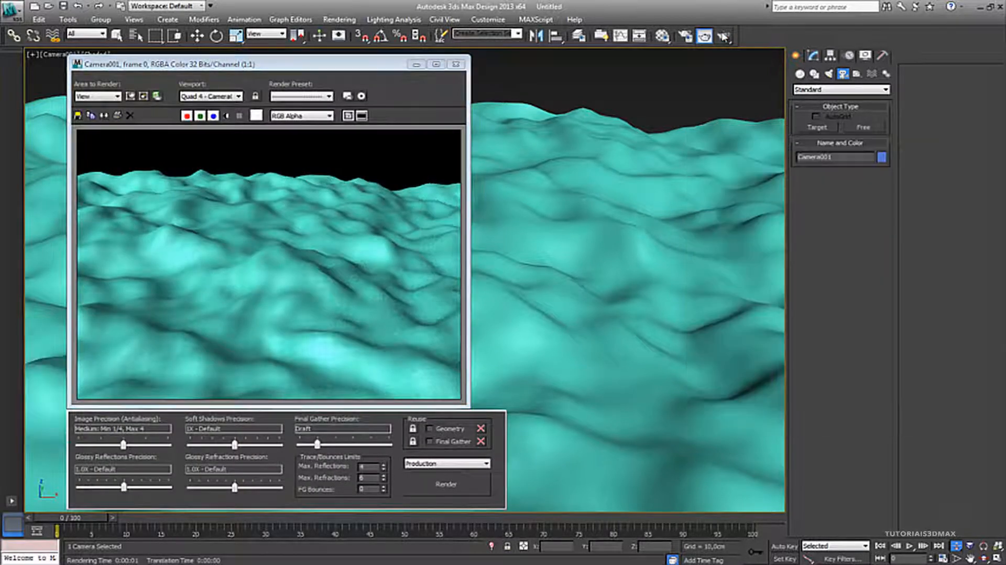
{"action": "left_click", "coordinate": [457, 64]}
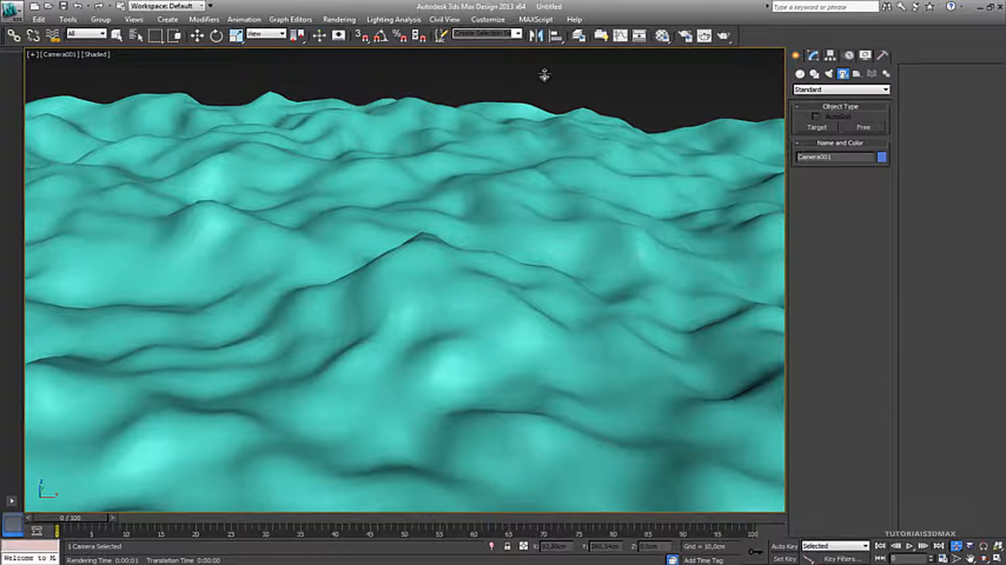
Set the environment background colour to white and re-render, with the rendered frame placed beside the environment settings.
{"action": "key", "text": "8"}
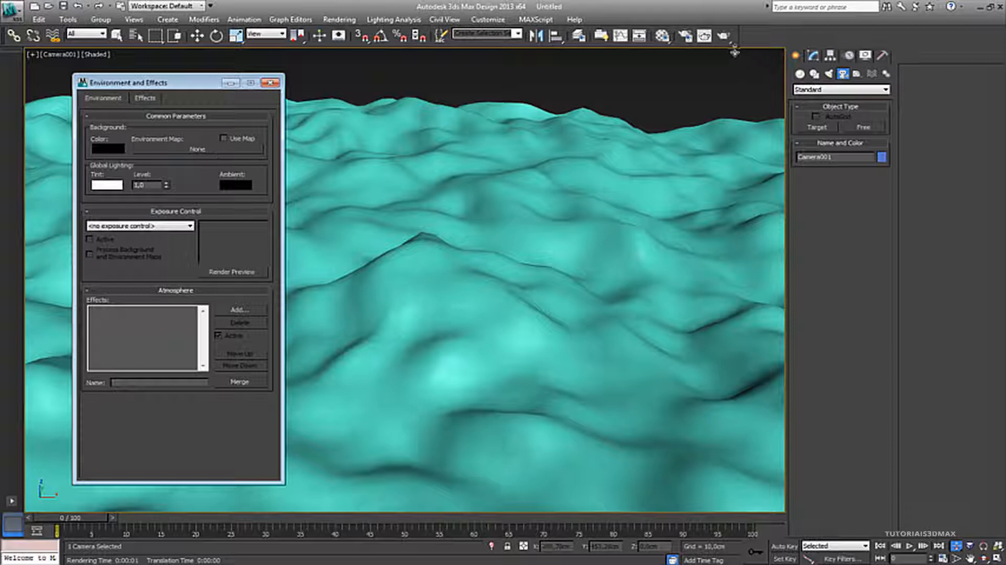
{"action": "left_click", "coordinate": [704, 35]}
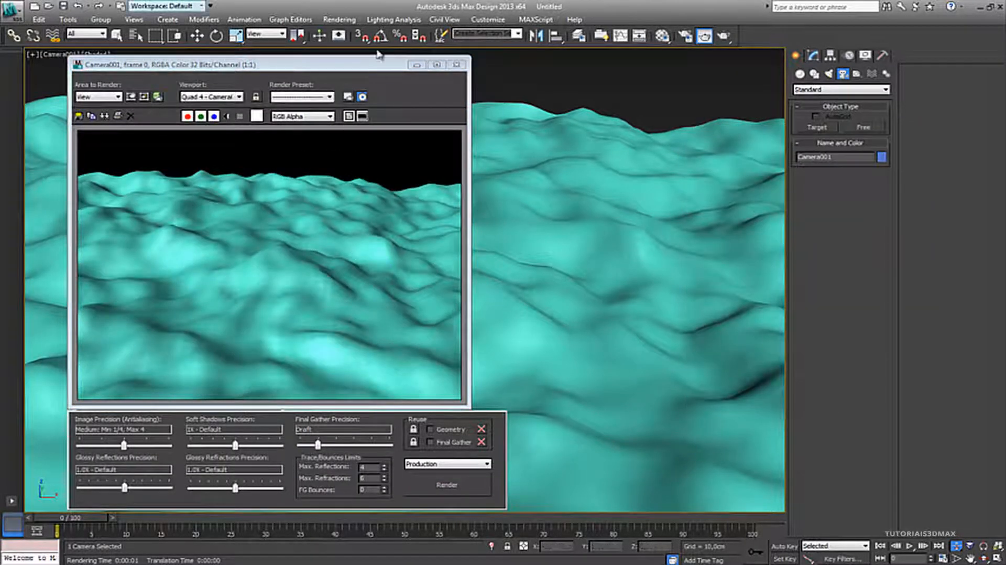
{"action": "key", "text": "8"}
{"action": "left_click_drag", "start_coordinate": [288, 66], "coordinate": [721, 48]}
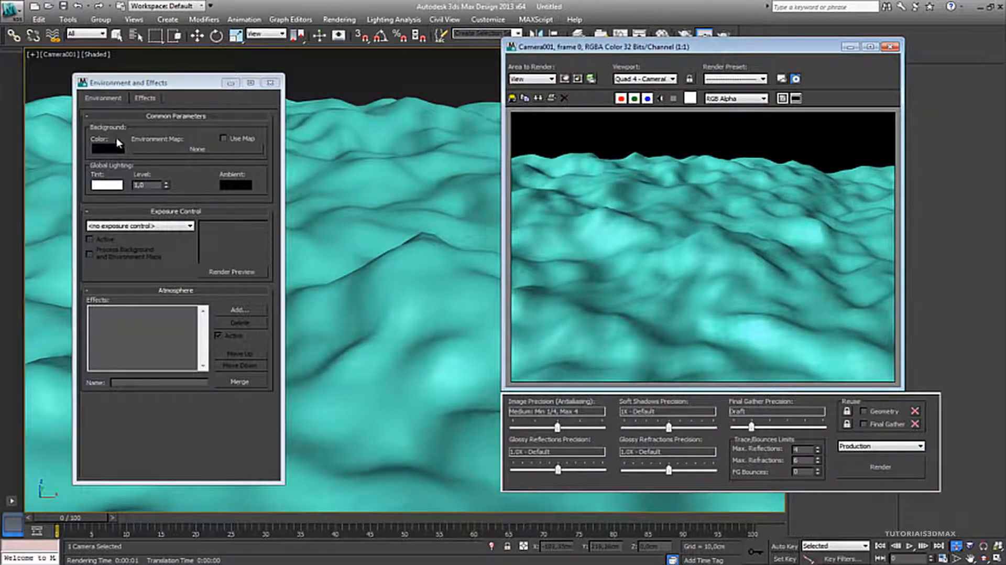
{"action": "left_click", "coordinate": [118, 153]}
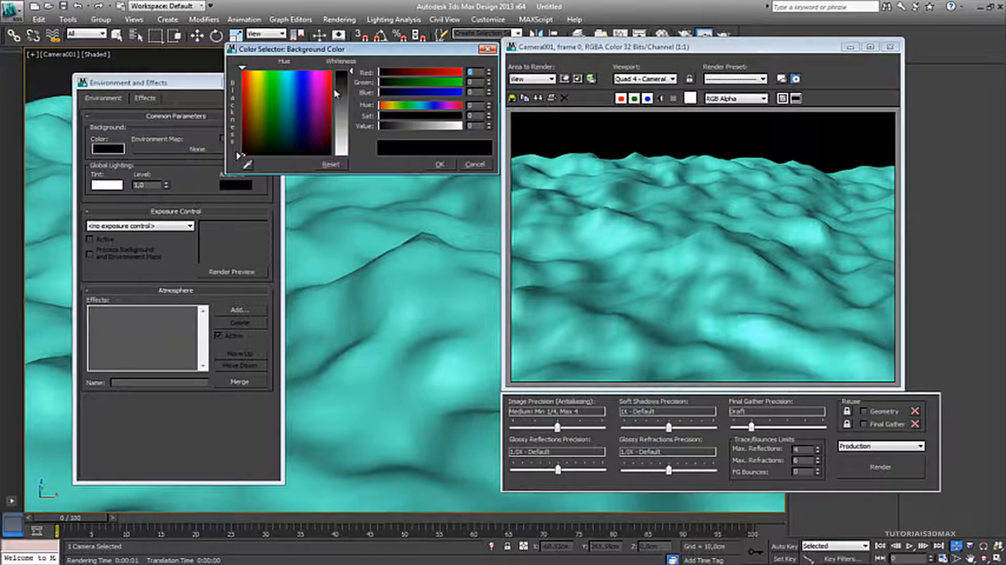
{"action": "left_click_drag", "start_coordinate": [350, 73], "coordinate": [350, 156]}
{"action": "left_click", "coordinate": [438, 164]}
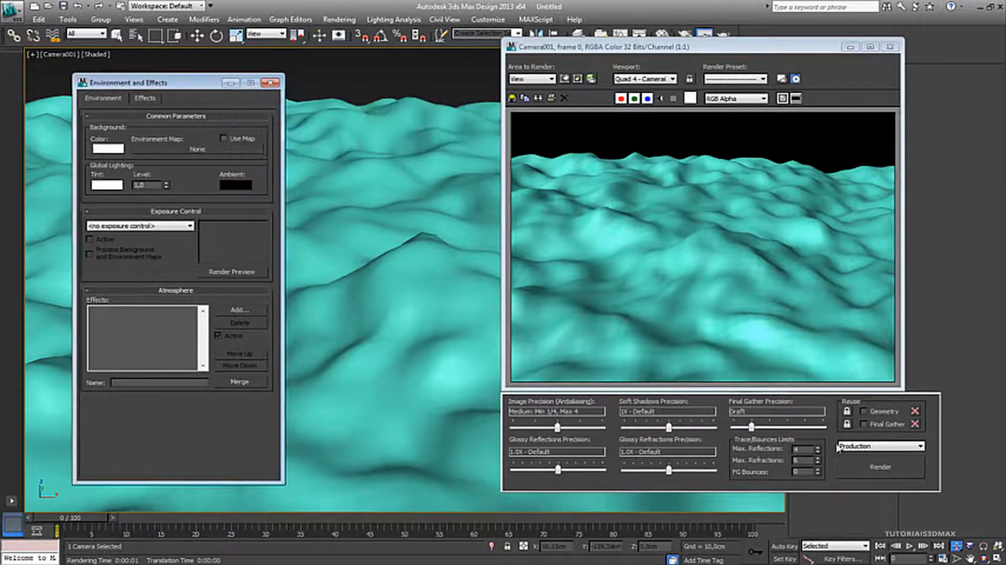
{"action": "left_click", "coordinate": [859, 471]}
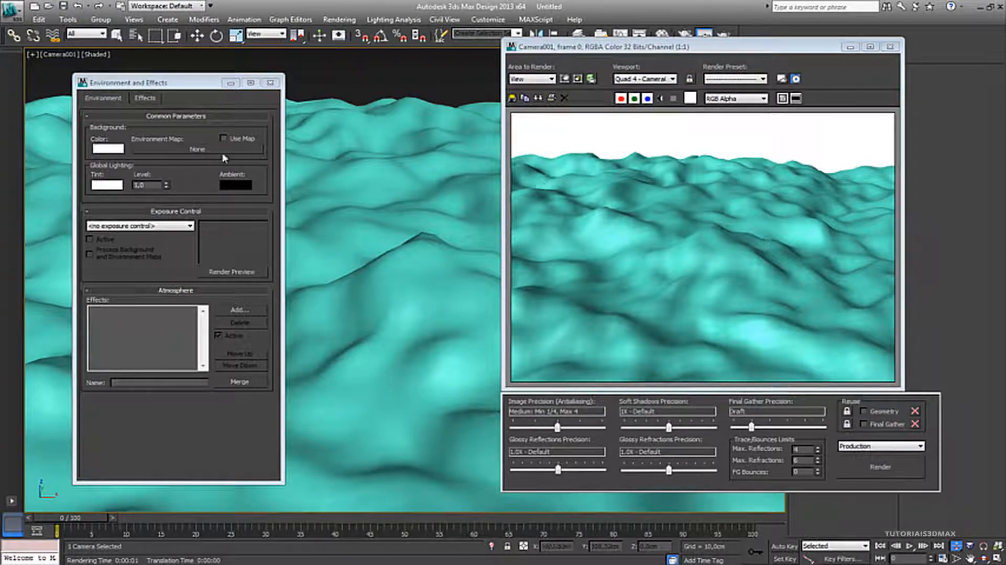
Change the environment background to a pale blue with hue 126, saturation 56 and value 237, re-render, and close both windows.
{"action": "left_click", "coordinate": [116, 149]}
{"action": "left_click", "coordinate": [284, 78]}
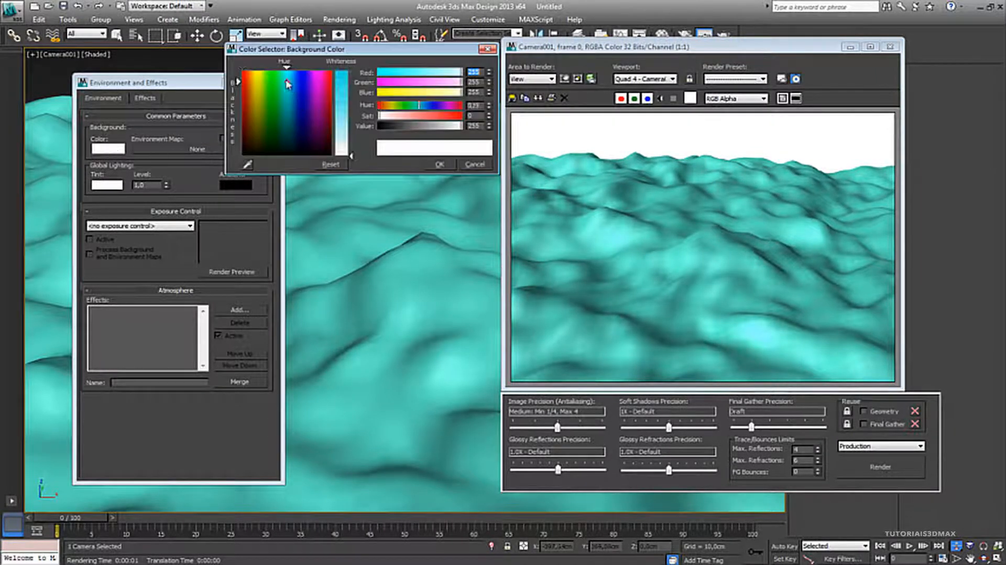
{"action": "left_click_drag", "start_coordinate": [351, 155], "coordinate": [349, 136]}
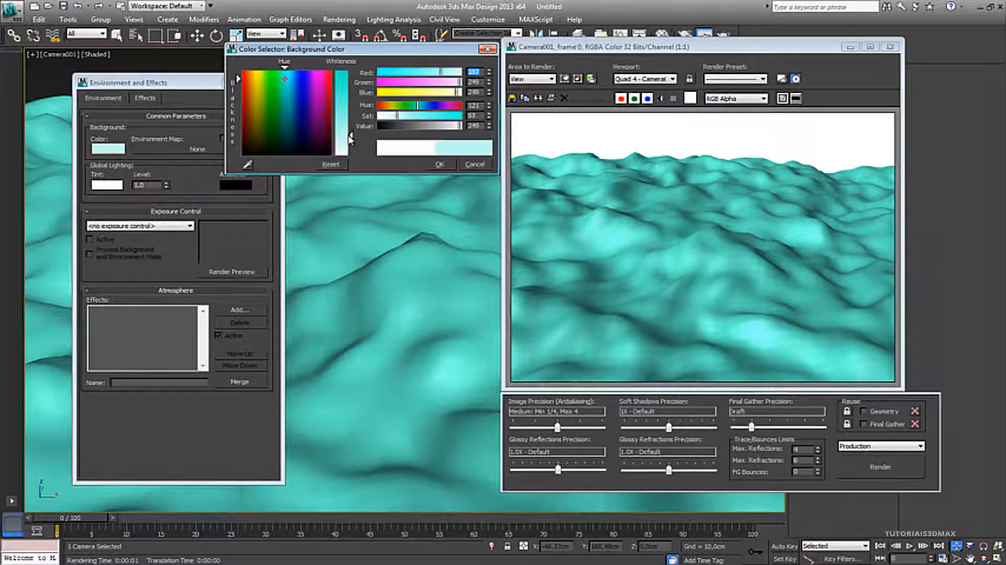
{"action": "left_click_drag", "start_coordinate": [287, 79], "coordinate": [286, 92]}
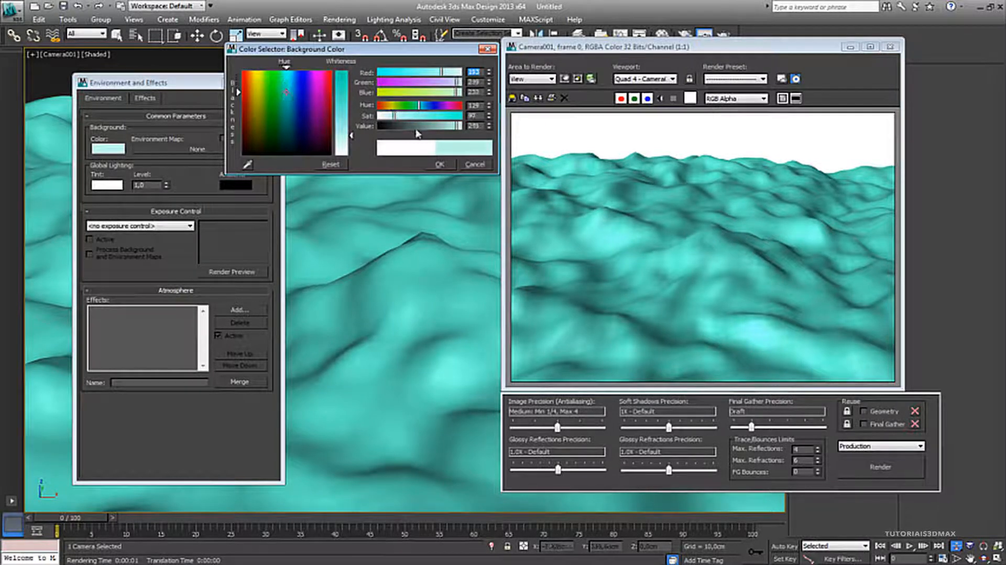
{"action": "left_click_drag", "start_coordinate": [351, 137], "coordinate": [351, 132]}
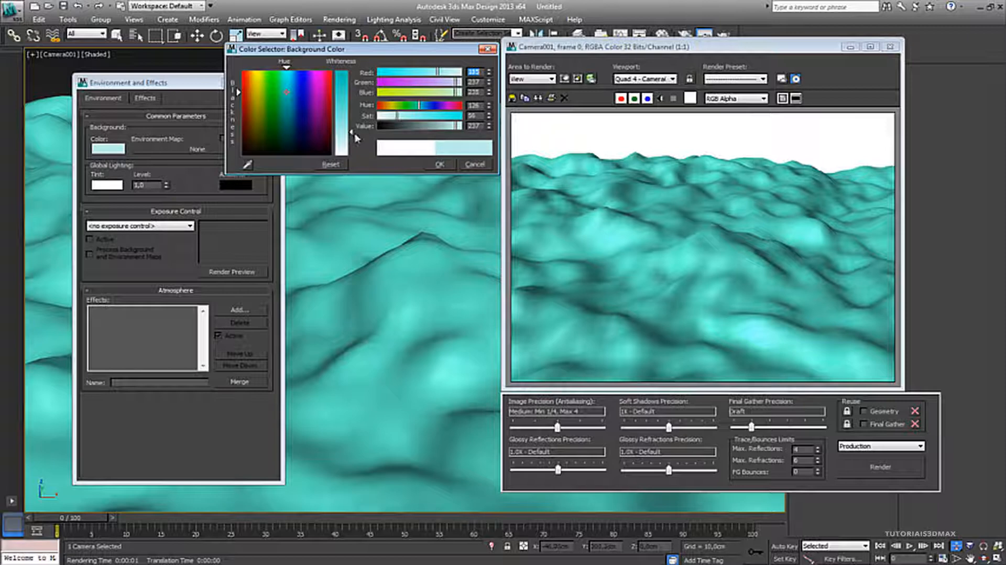
{"action": "left_click", "coordinate": [439, 163]}
{"action": "left_click", "coordinate": [874, 469]}
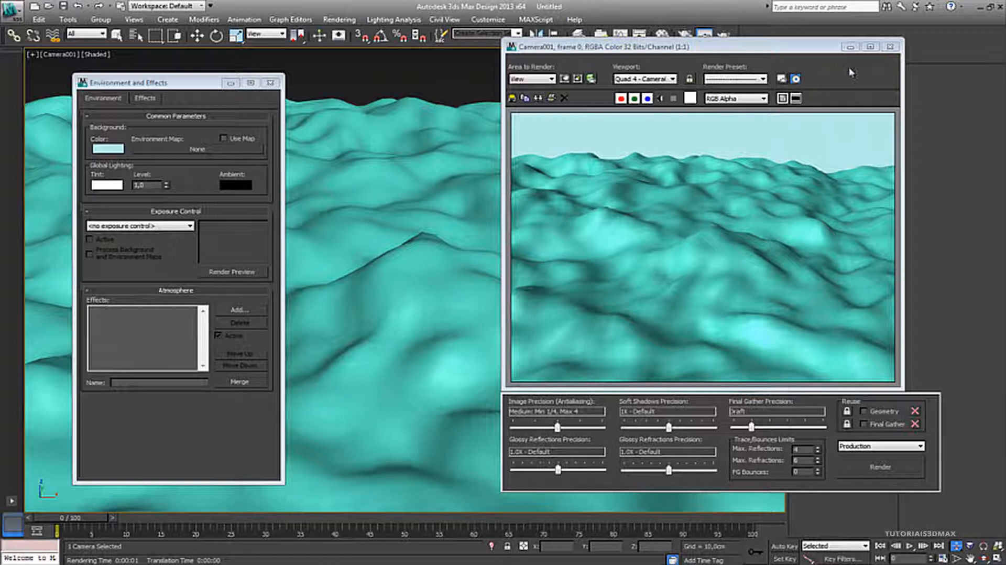
{"action": "left_click", "coordinate": [888, 47]}
{"action": "left_click", "coordinate": [271, 82]}
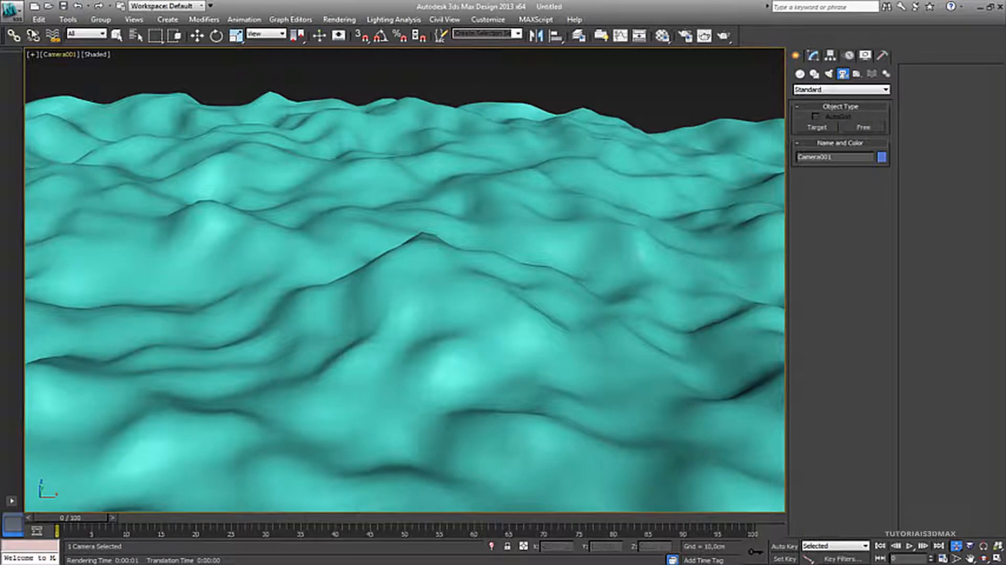
Select the wavy plane and add a Hair and Fur (WSM) modifier above its Noise modifier.
{"action": "left_click", "coordinate": [197, 35]}
{"action": "left_click", "coordinate": [190, 168]}
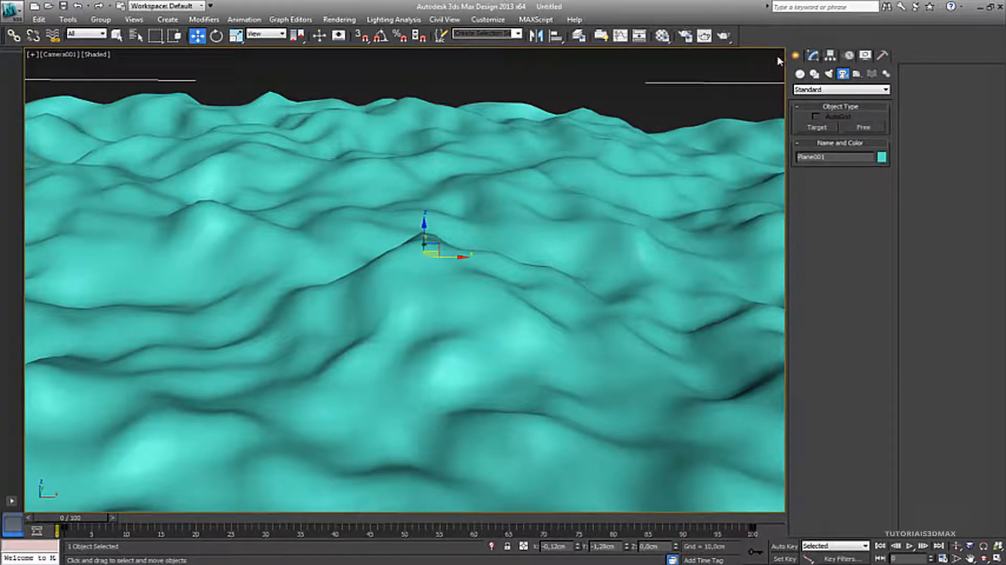
{"action": "left_click", "coordinate": [813, 55]}
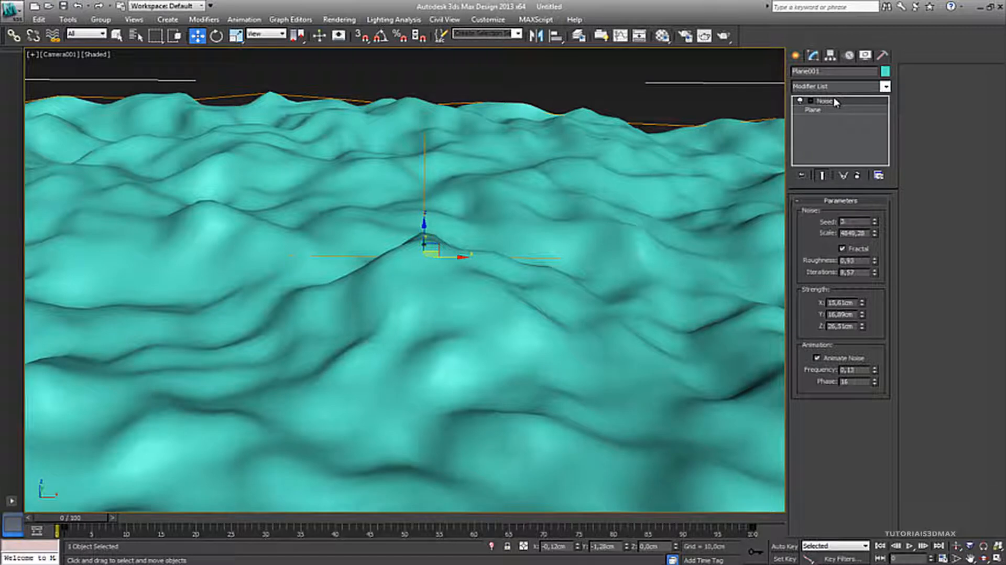
{"action": "left_click", "coordinate": [884, 87]}
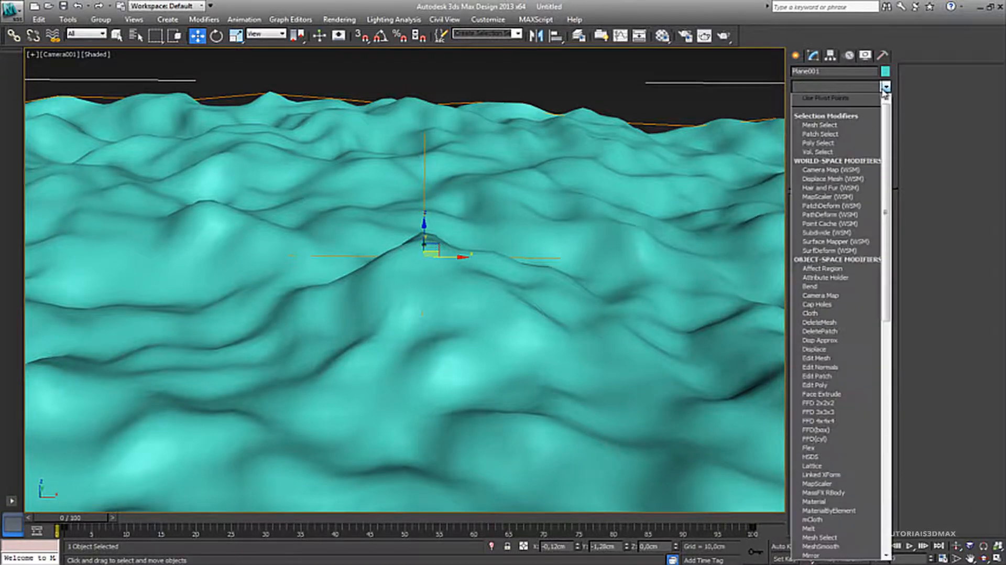
{"action": "key", "text": "h"}
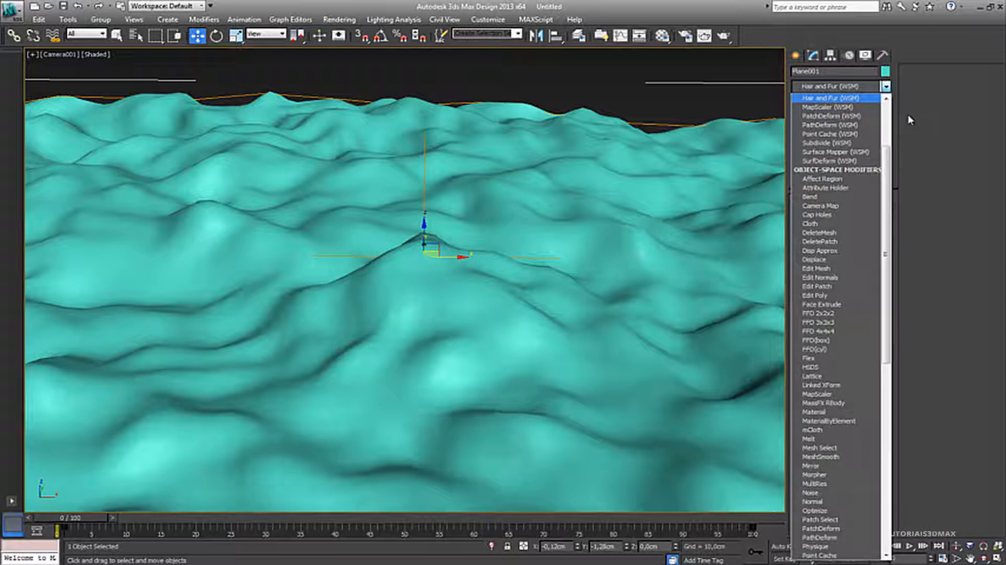
{"action": "left_click", "coordinate": [858, 98]}
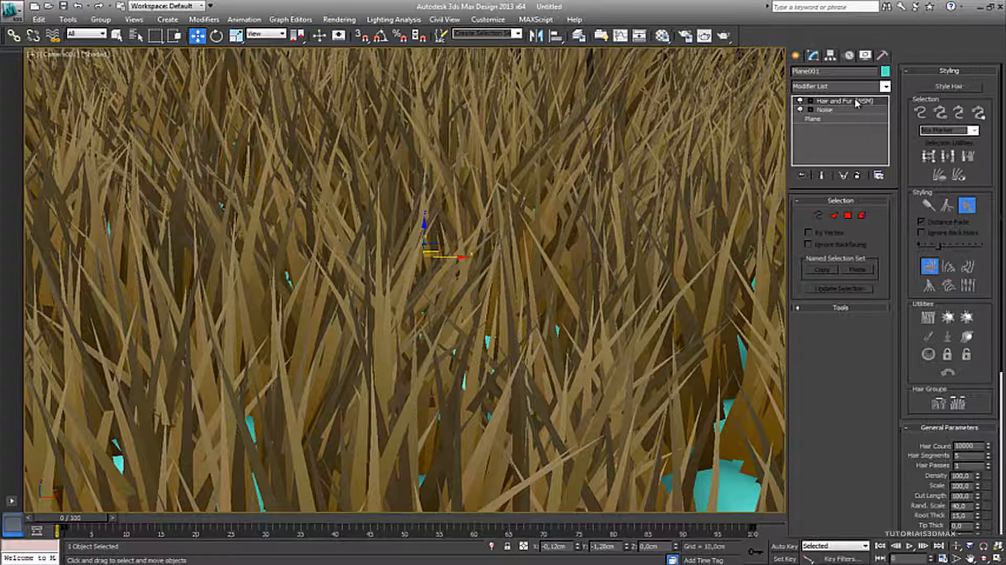
Go through the Face, Polygon, Element and Guides levels of the Hair and Fur modifier and return to its main level.
{"action": "left_click", "coordinate": [812, 101]}
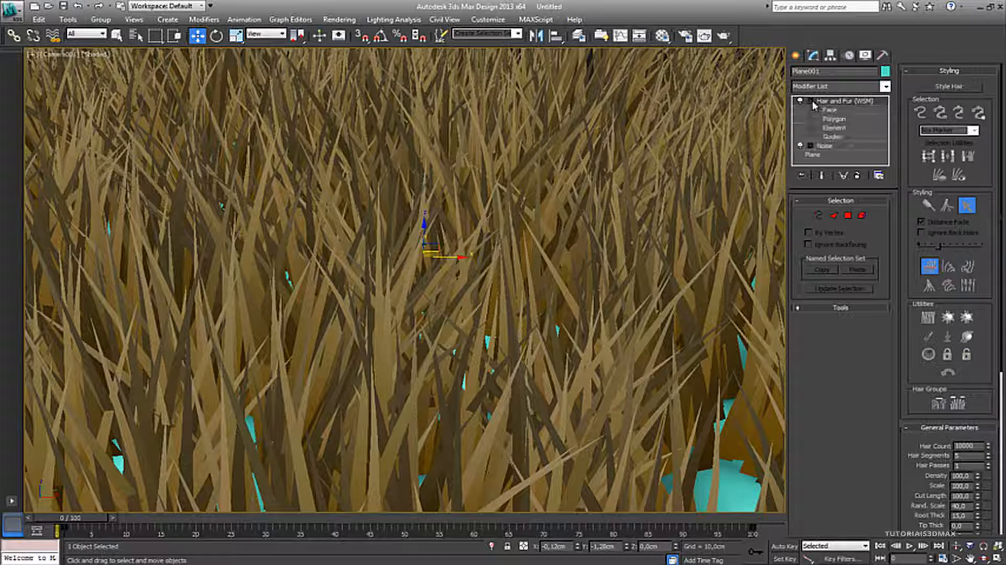
{"action": "left_click", "coordinate": [831, 111]}
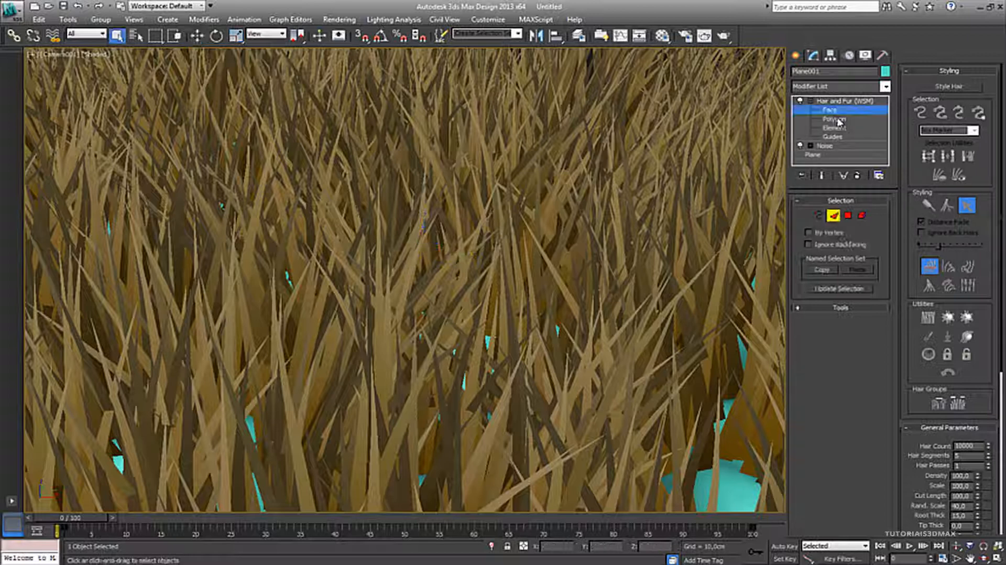
{"action": "left_click", "coordinate": [835, 119]}
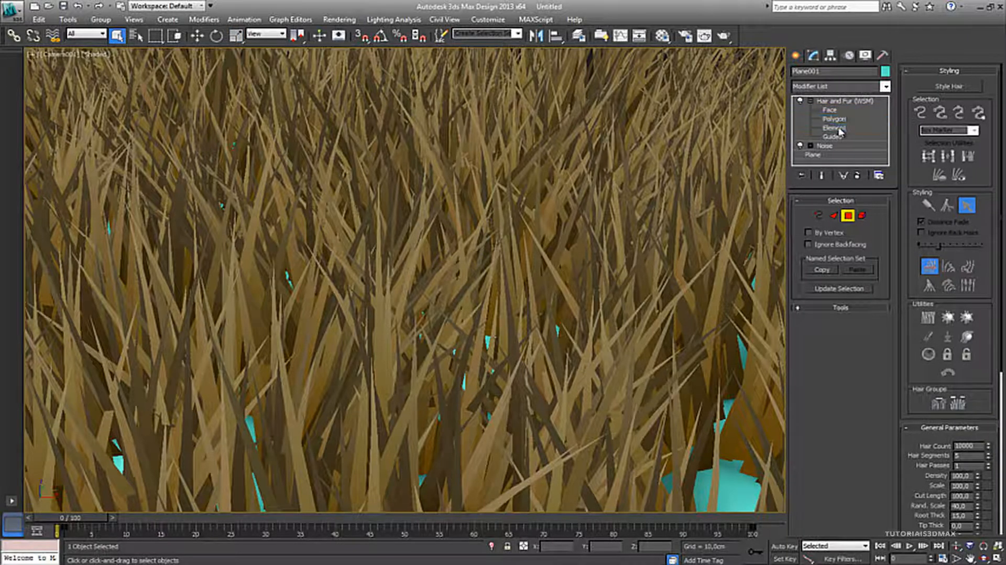
{"action": "left_click", "coordinate": [835, 128]}
{"action": "left_click", "coordinate": [836, 137]}
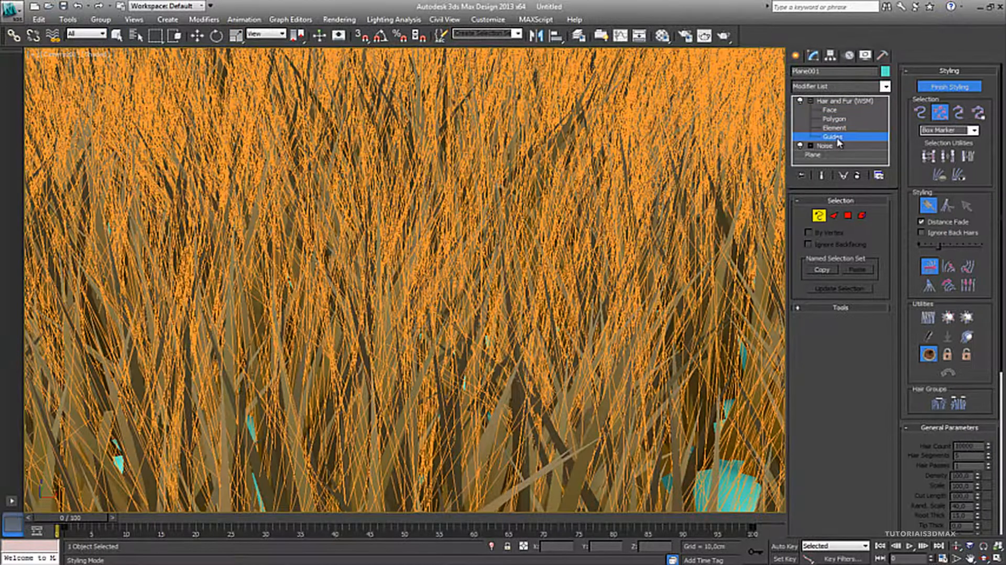
{"action": "left_click", "coordinate": [830, 102]}
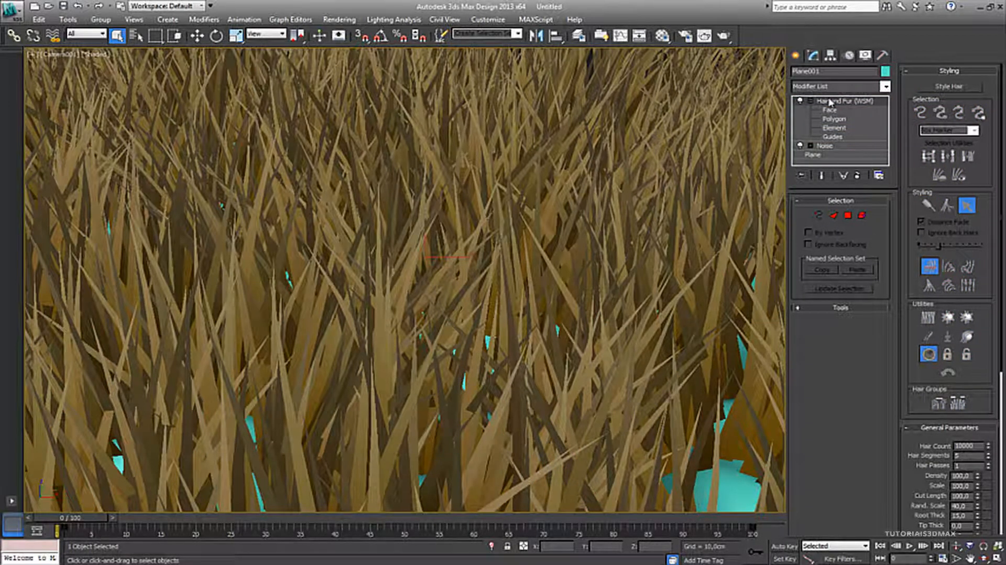
Render the camera view with the default hair settings to examine the strands, and close the rendered frame.
{"action": "left_click_drag", "start_coordinate": [910, 353], "coordinate": [898, 296]}
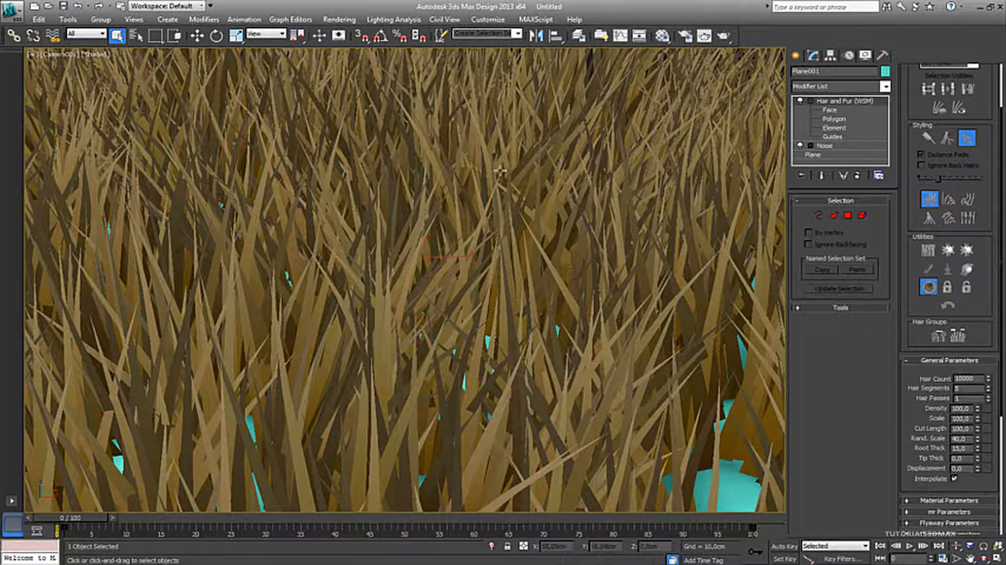
{"action": "left_click", "coordinate": [725, 36]}
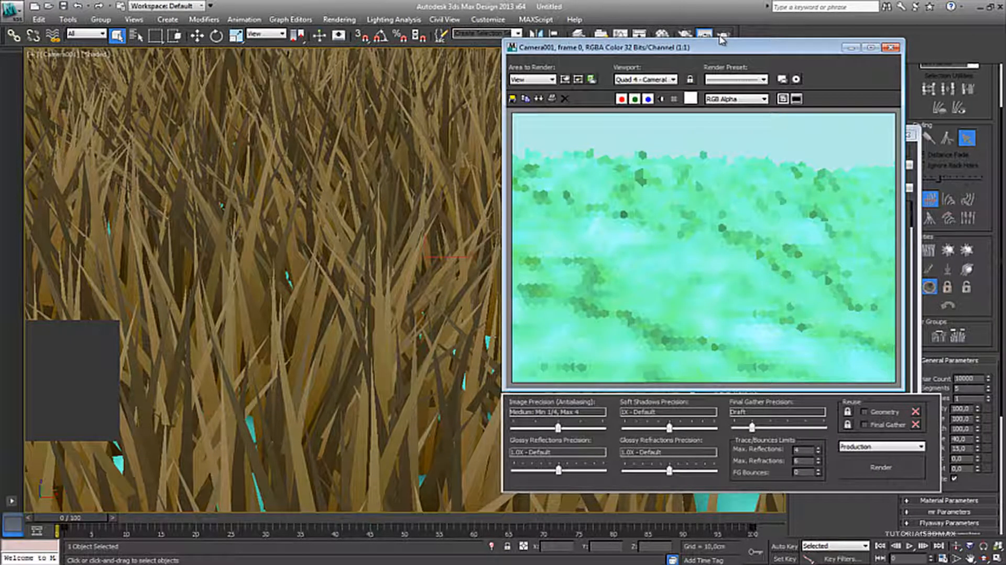
{"action": "left_click_drag", "start_coordinate": [749, 49], "coordinate": [445, 54]}
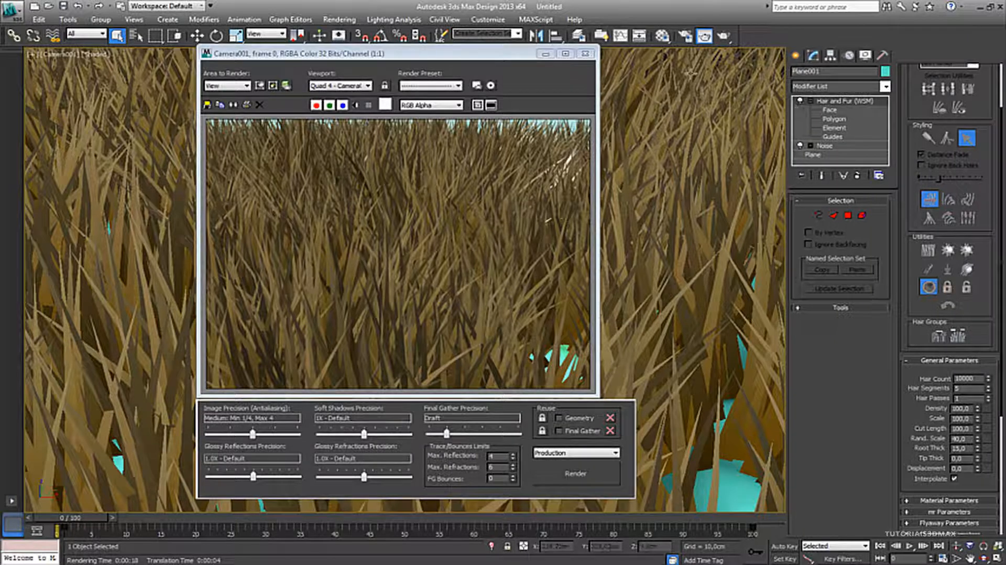
{"action": "left_click", "coordinate": [585, 53]}
Set the Hair Count to 1 in the Hair and Fur general parameters and render the camera view again.
{"action": "left_click_drag", "start_coordinate": [915, 360], "coordinate": [914, 181]}
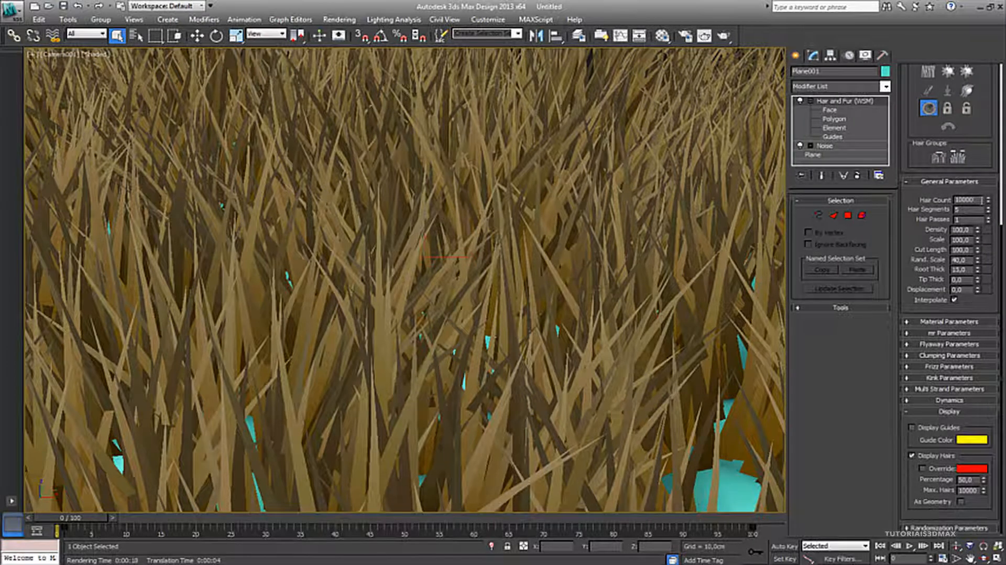
{"action": "double_click", "coordinate": [969, 199]}
{"action": "type", "text": "1"}
{"action": "key", "text": "Return"}
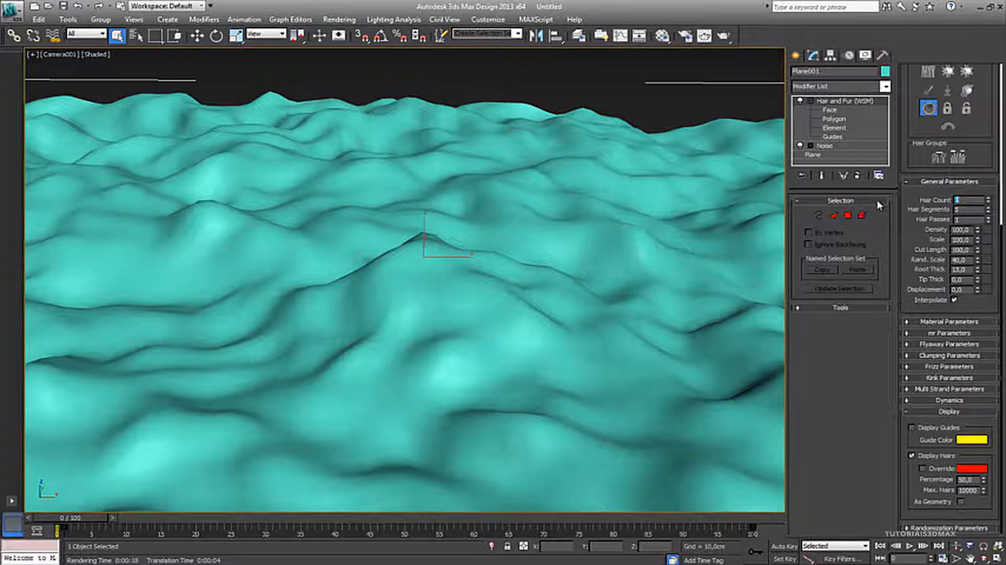
{"action": "left_click", "coordinate": [723, 36]}
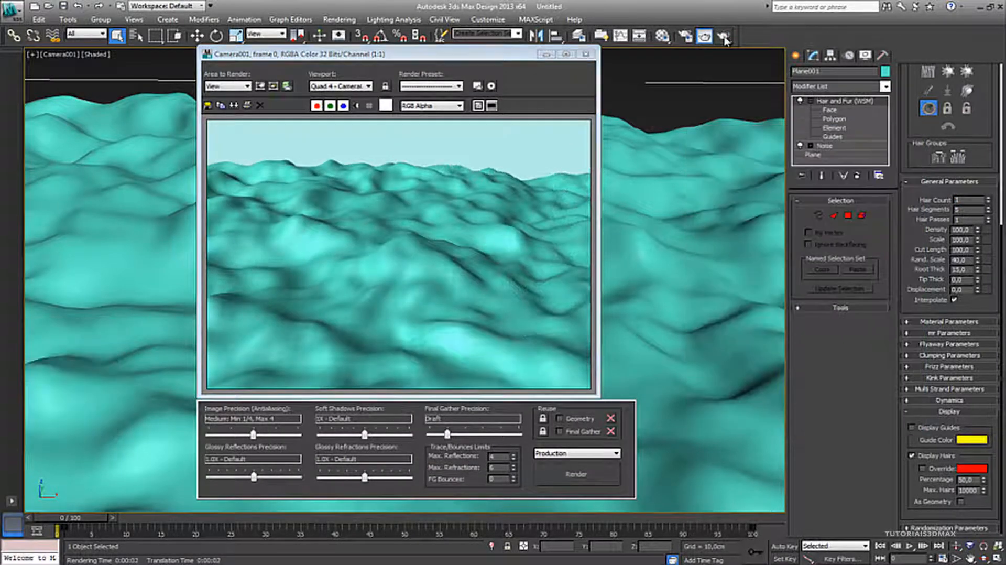
Set the Hair Count to 100, render the camera view with the sparser strands, and close the rendered frame.
{"action": "left_click", "coordinate": [586, 54]}
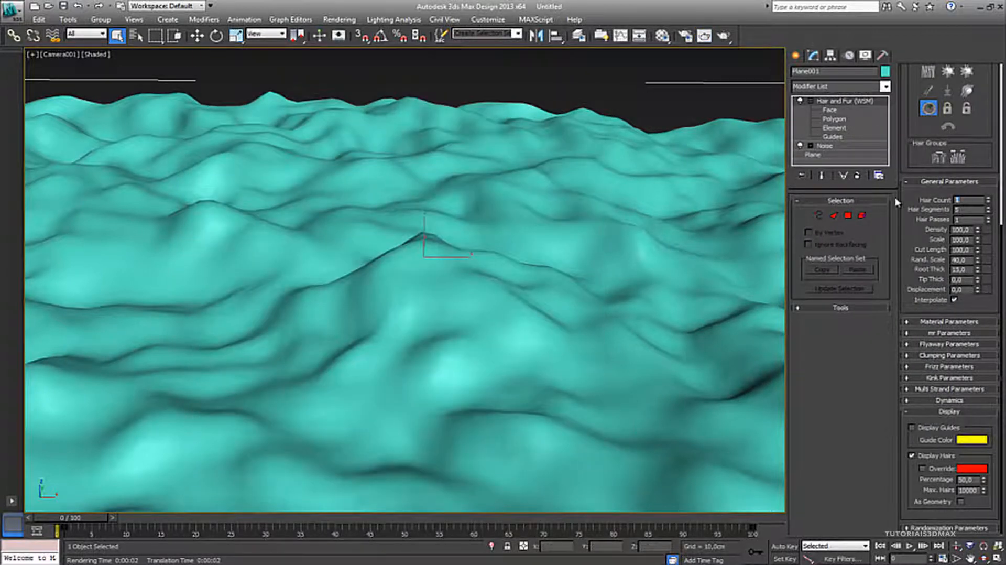
{"action": "key", "text": "Return"}
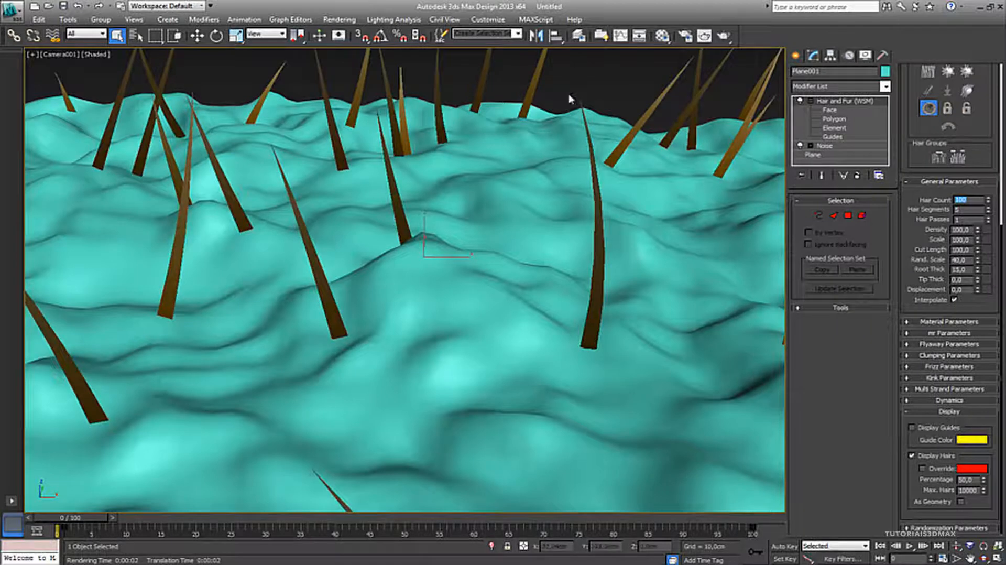
{"action": "left_click", "coordinate": [723, 36]}
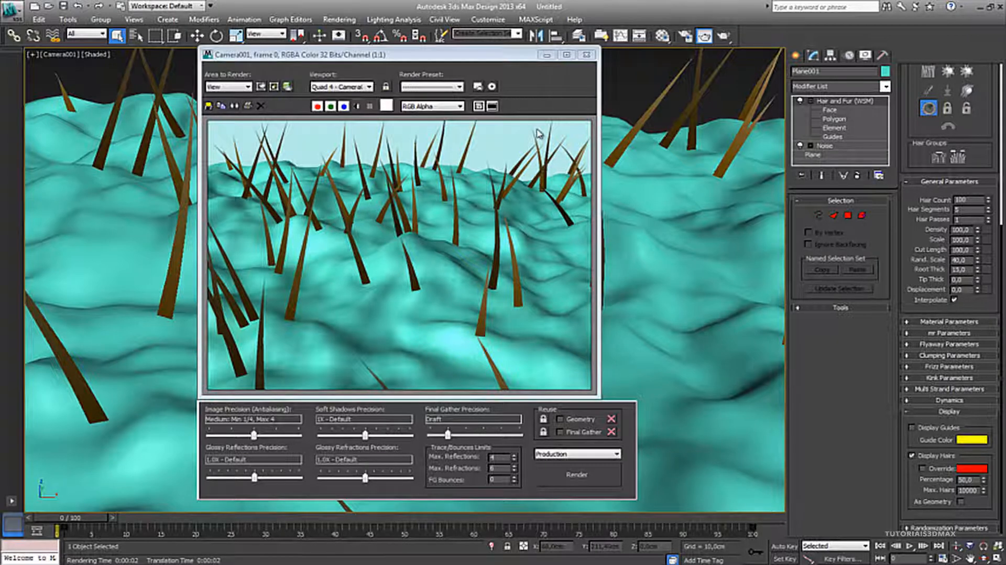
{"action": "left_click", "coordinate": [585, 55]}
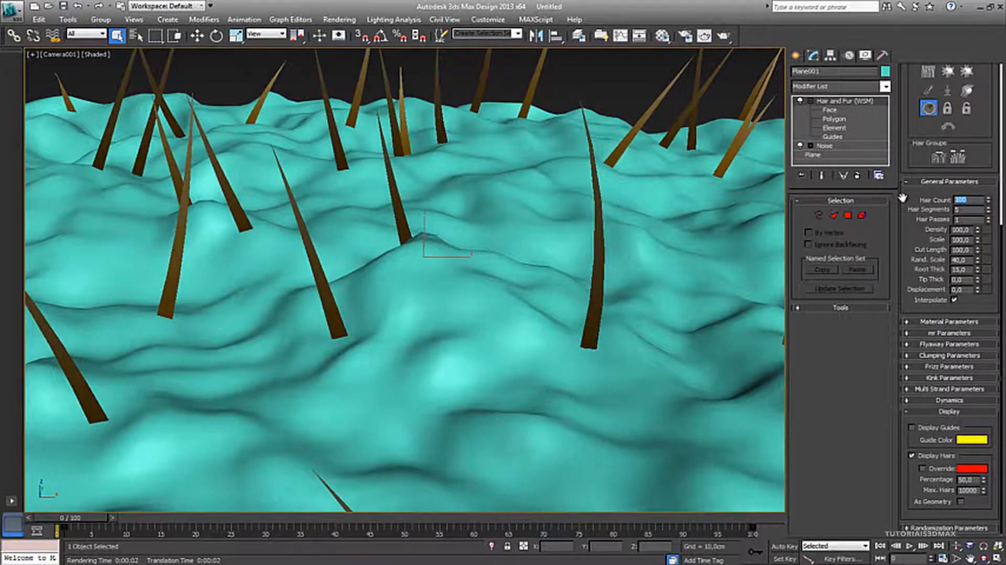
{"action": "type", "text": "10"}
{"action": "key", "text": "Return"}
{"action": "key", "text": "Return"}
Set the Hair Segments to 1 and inspect the strand right of centre up close in a Perspective view.
{"action": "key", "text": "F4"}
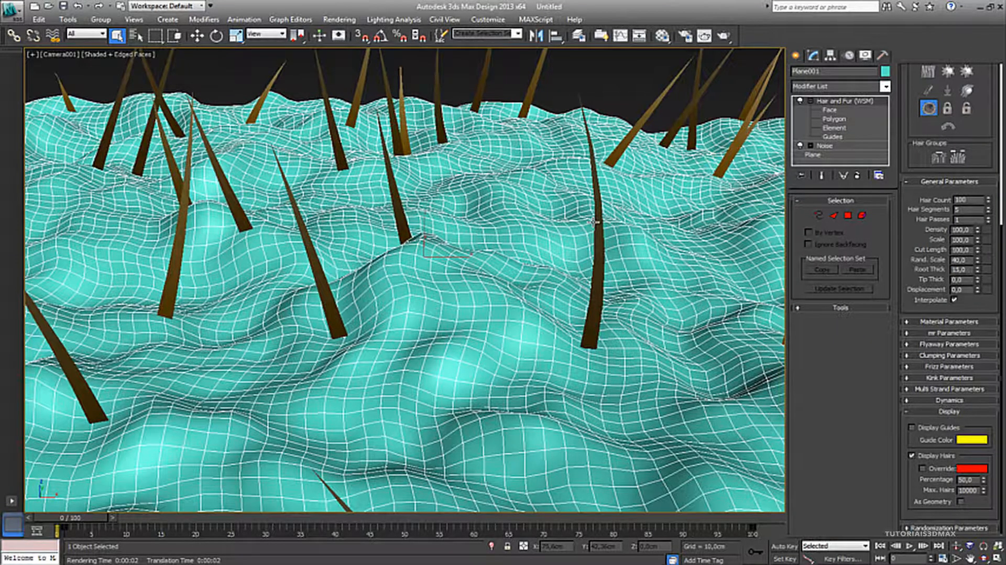
{"action": "key", "text": "F4"}
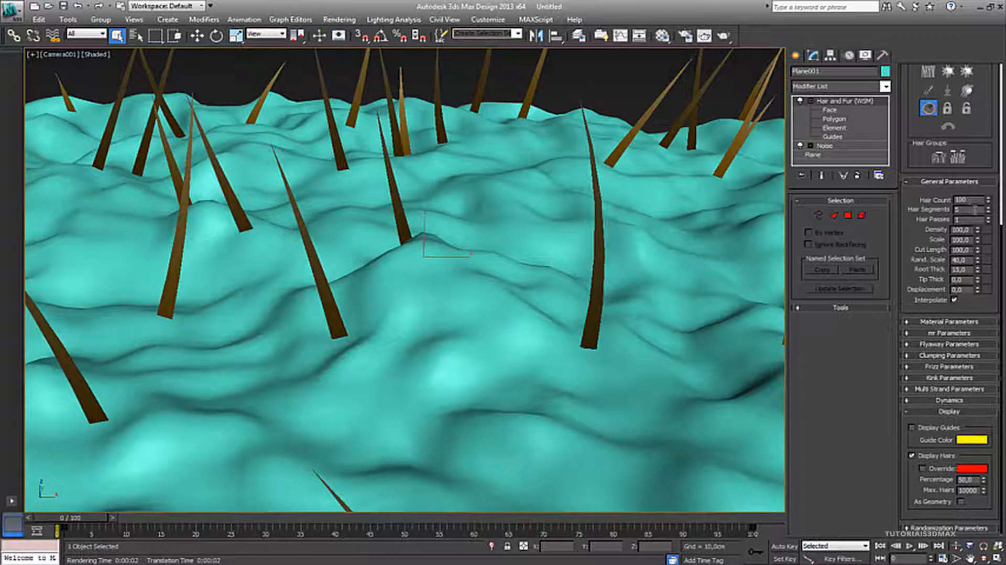
{"action": "left_click_drag", "start_coordinate": [989, 213], "coordinate": [989, 287]}
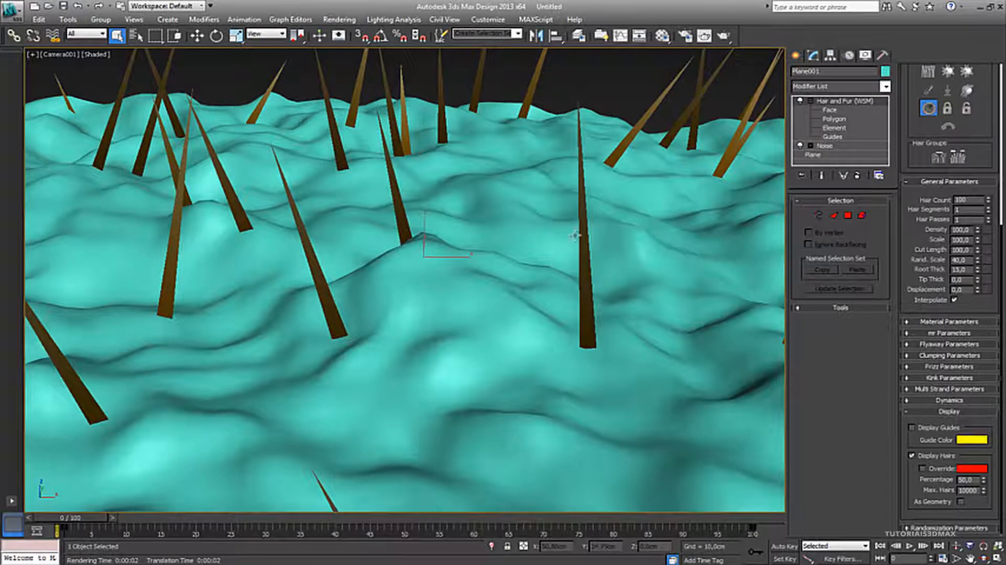
{"action": "key", "text": "p"}
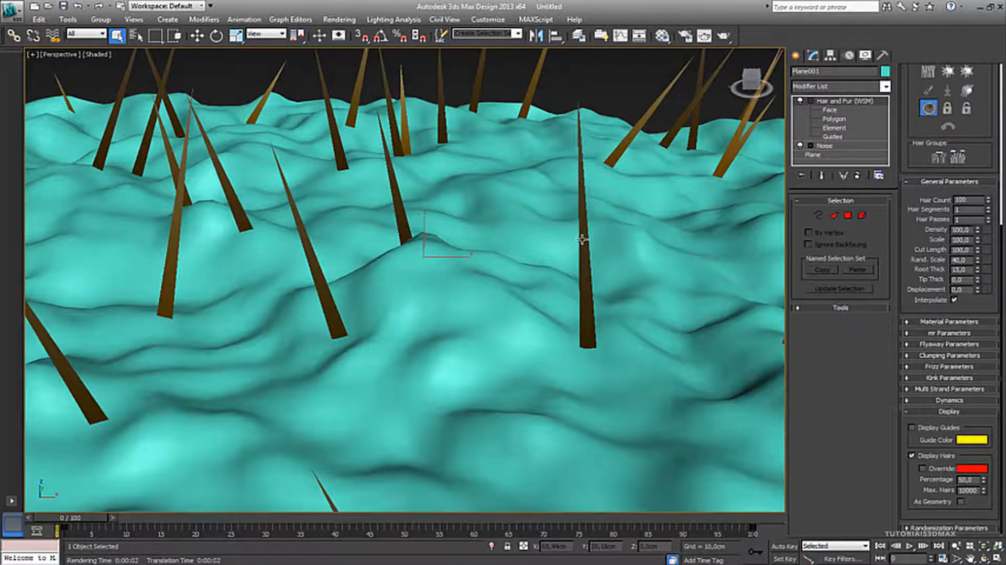
{"action": "key", "text": "alt+z"}
{"action": "left_click_drag", "start_coordinate": [588, 233], "coordinate": [422, 335]}
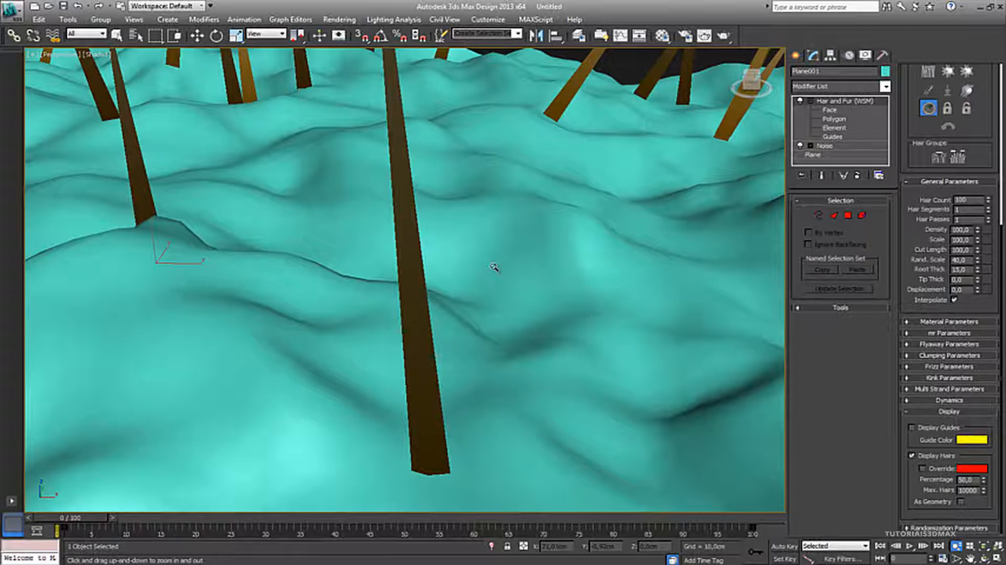
Select a face behind the inspected strand at the Hair and Fur Face level, and try to return to the main level in the camera view.
{"action": "left_click", "coordinate": [838, 110]}
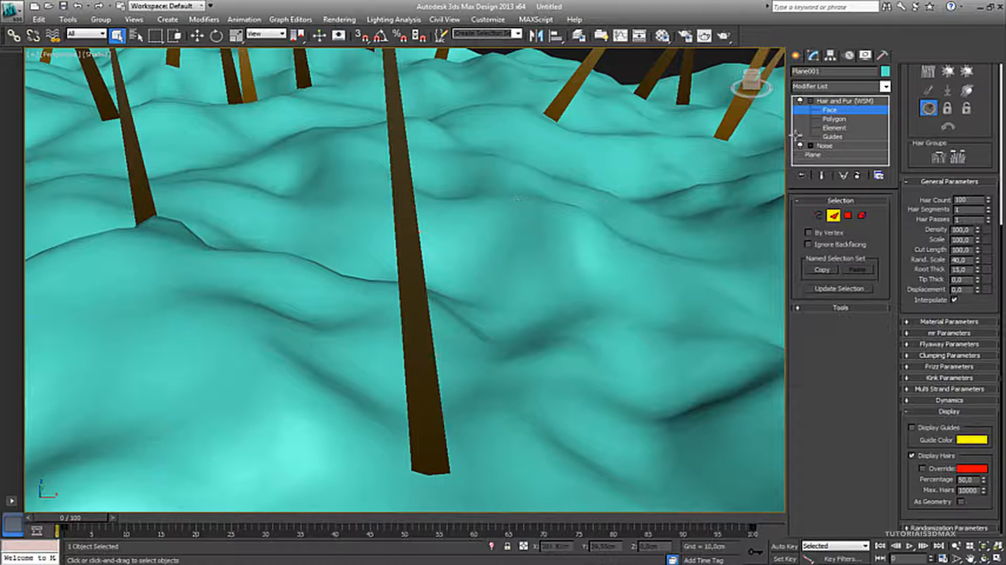
{"action": "left_click", "coordinate": [834, 102]}
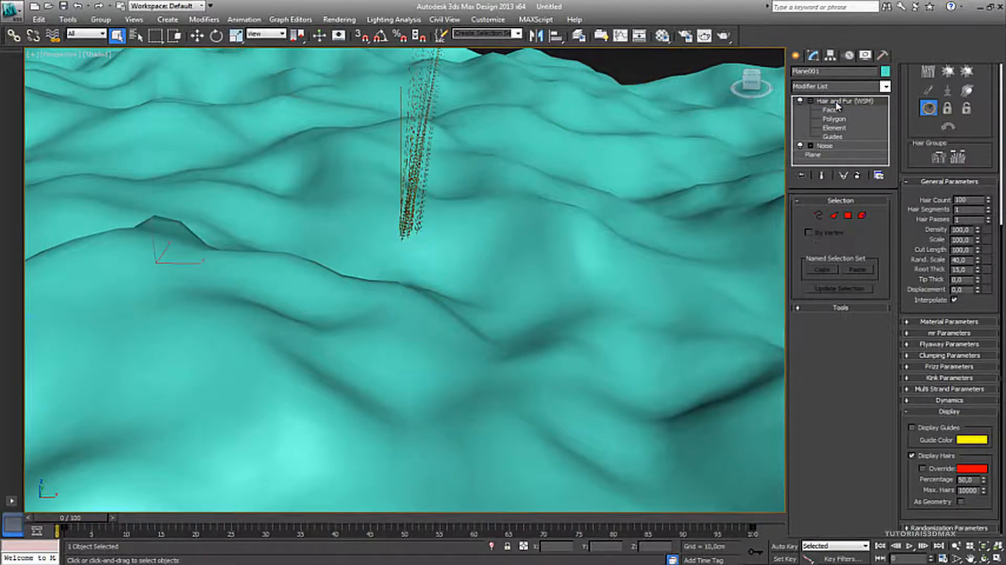
{"action": "left_click", "coordinate": [836, 111]}
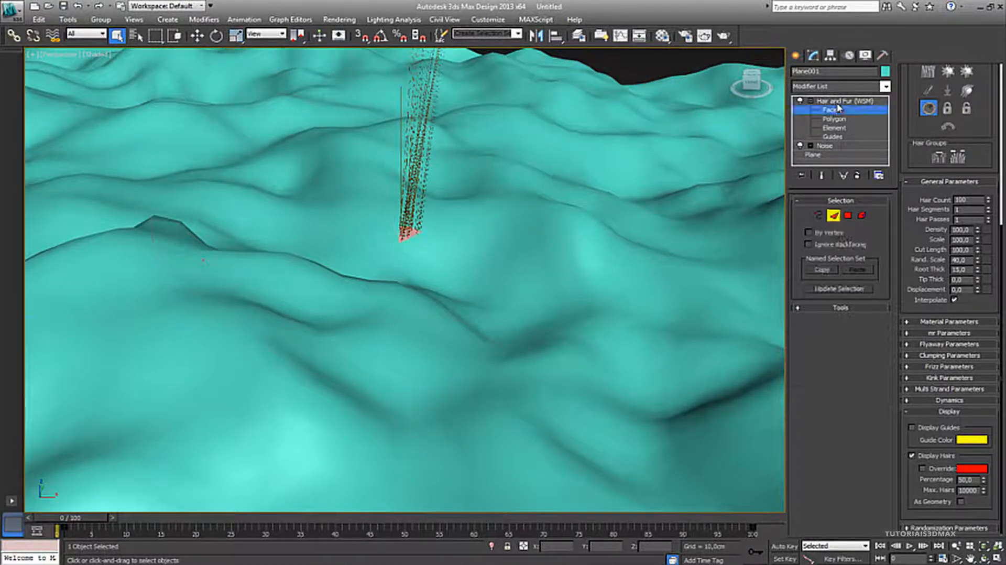
{"action": "left_click", "coordinate": [836, 102]}
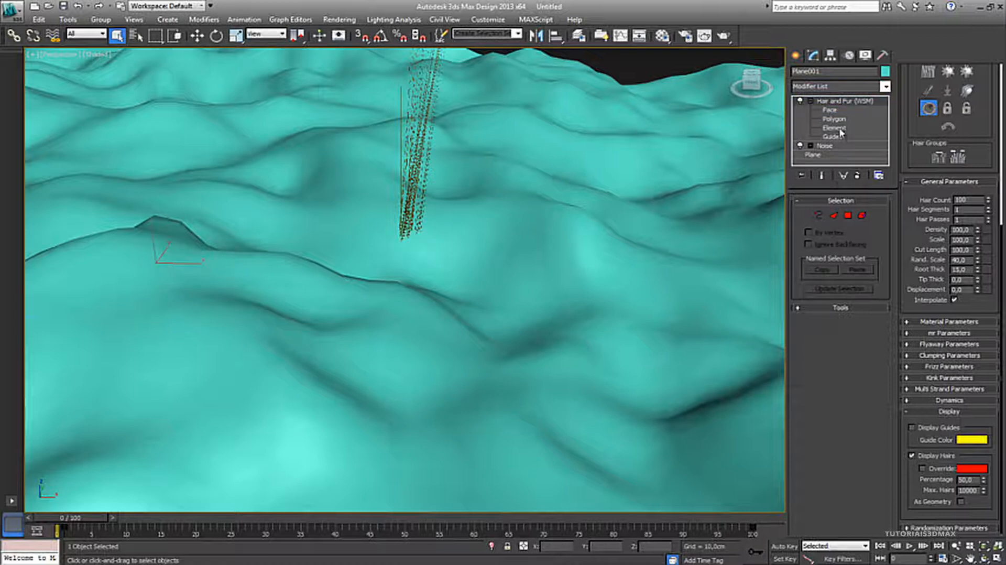
{"action": "left_click", "coordinate": [830, 110]}
{"action": "left_click", "coordinate": [833, 102]}
{"action": "key", "text": "c"}
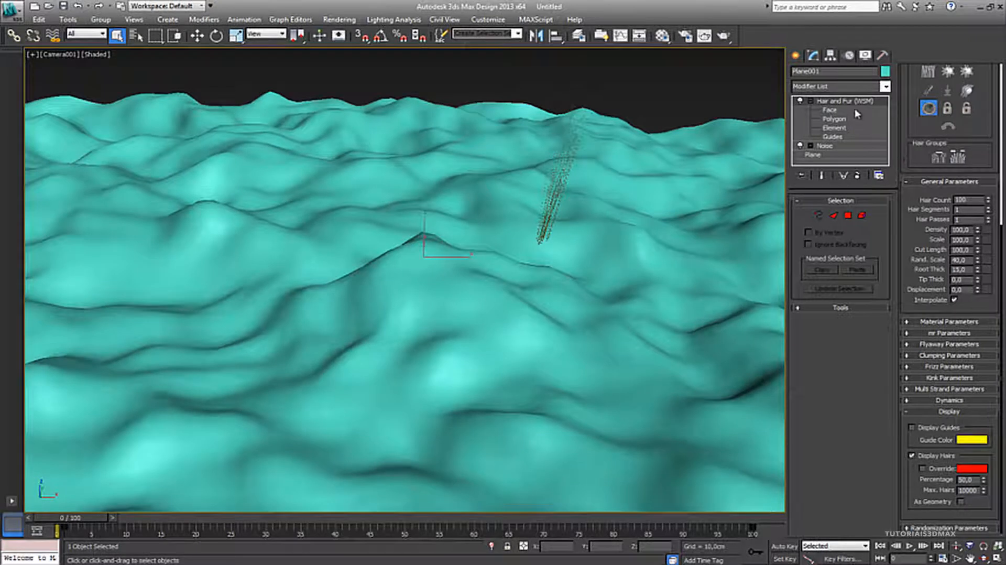
{"action": "left_click", "coordinate": [832, 109]}
{"action": "left_click", "coordinate": [810, 101]}
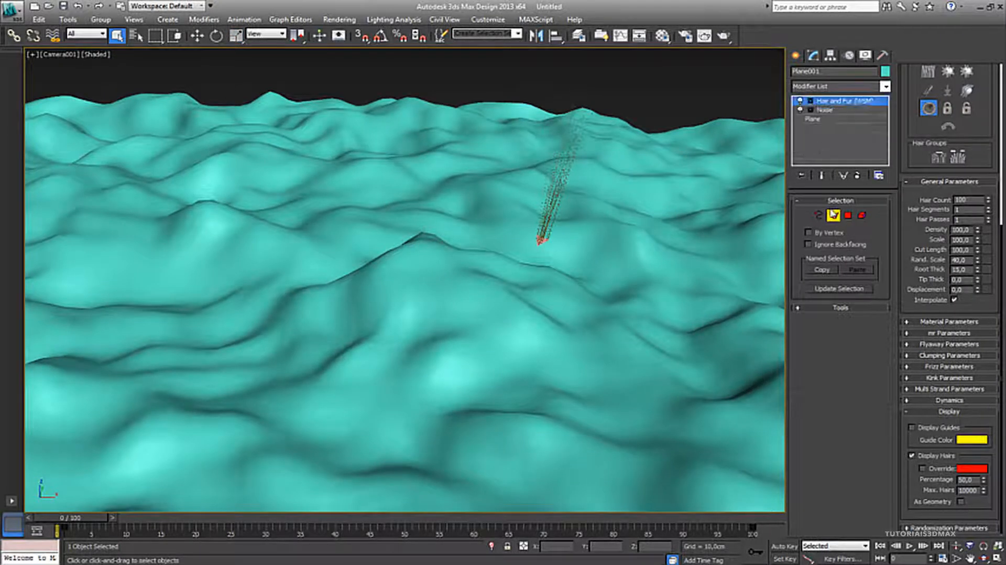
{"action": "left_click", "coordinate": [832, 216]}
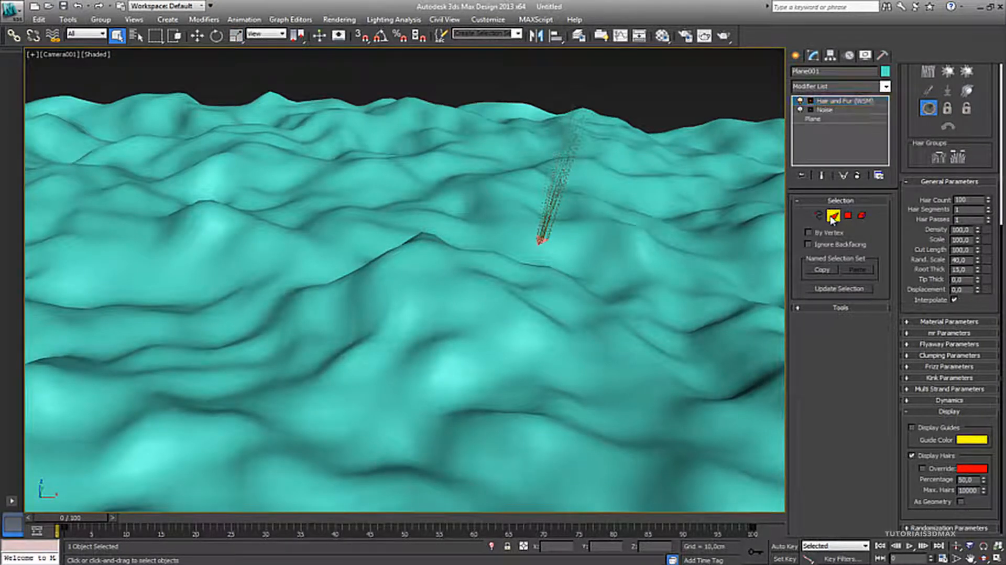
{"action": "left_click", "coordinate": [826, 102]}
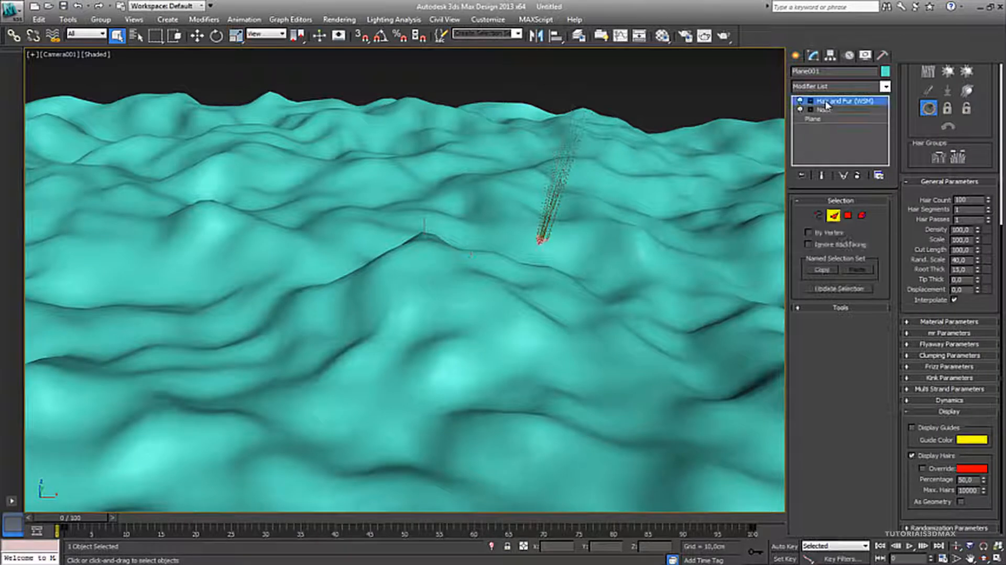
Delete the Hair and Fur modifier, add a fresh Hair and Fur (WSM) above Noise, and set its Hair Count to 100.
{"action": "left_click", "coordinate": [856, 176]}
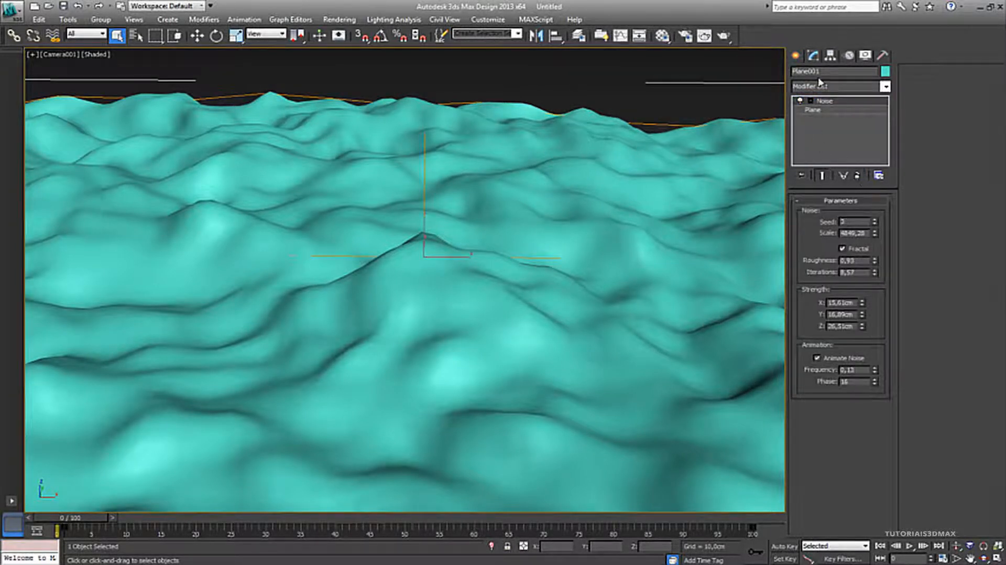
{"action": "left_click", "coordinate": [833, 87]}
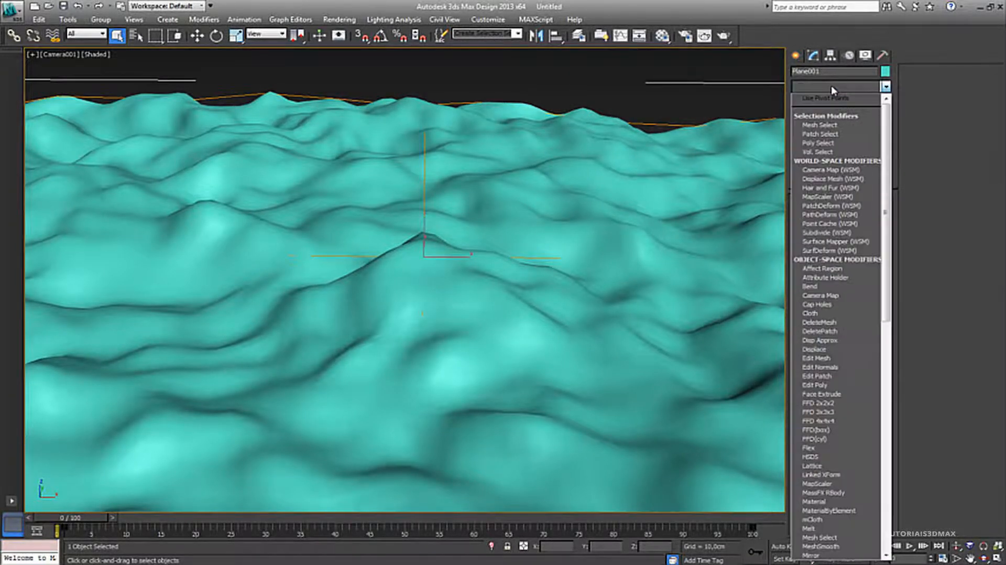
{"action": "key", "text": "h"}
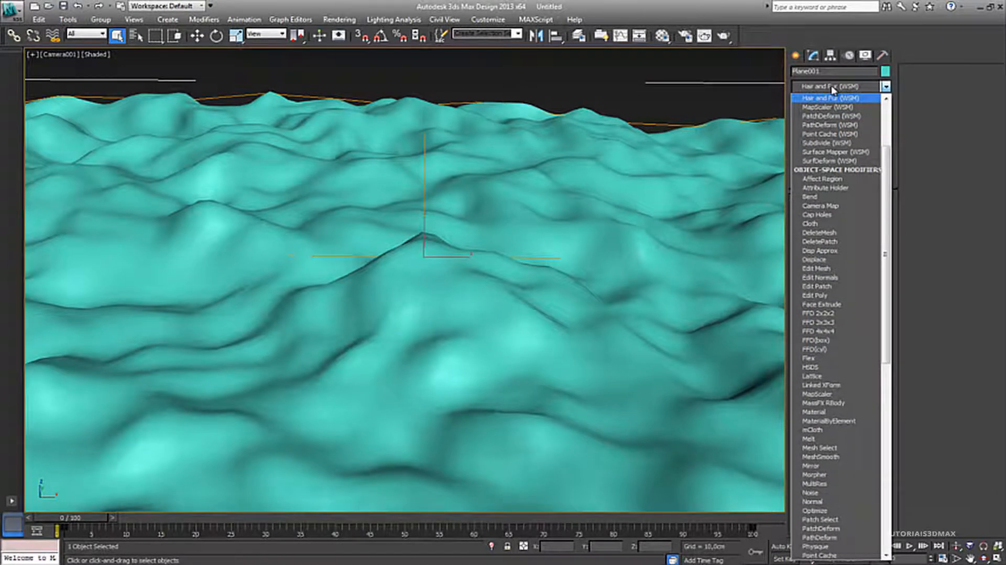
{"action": "left_click", "coordinate": [833, 97]}
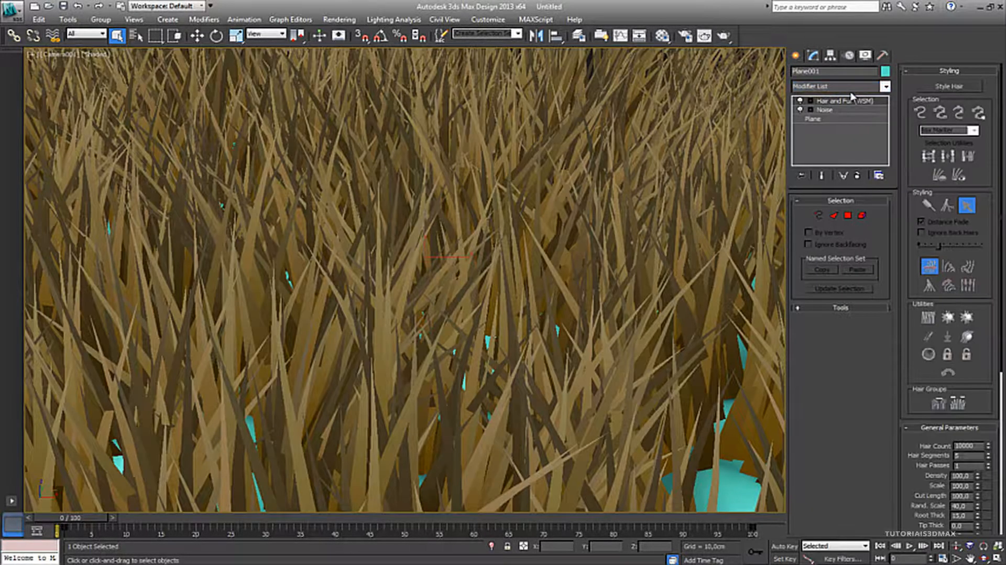
{"action": "double_click", "coordinate": [973, 445]}
{"action": "type", "text": "100"}
{"action": "key", "text": "Return"}
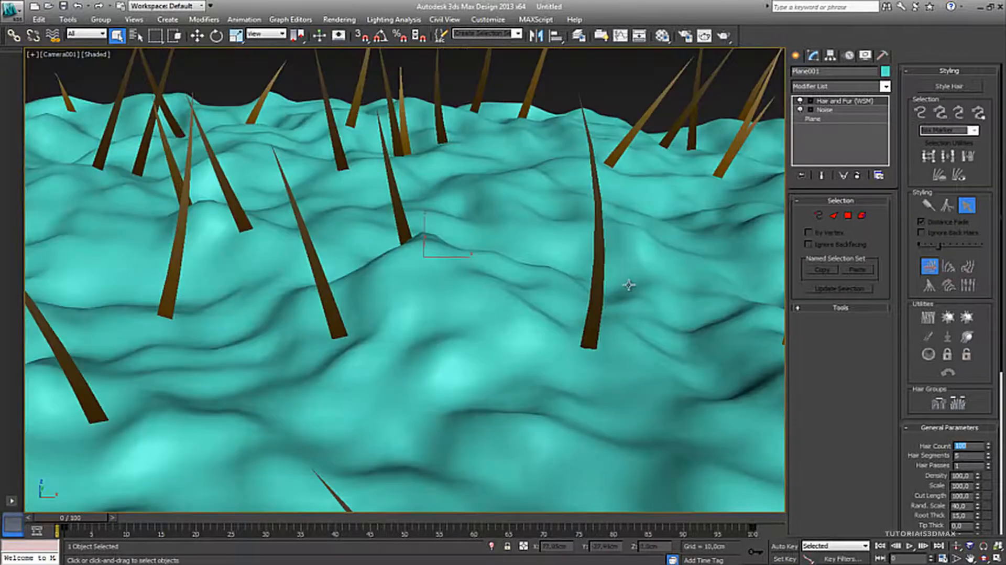
Try Hair Segments values of 1, 2 and 3 in turn to compare how the strands bend.
{"action": "left_click", "coordinate": [905, 361]}
{"action": "scroll", "coordinate": [915, 395], "scroll_direction": "down", "scroll_amount": 3}
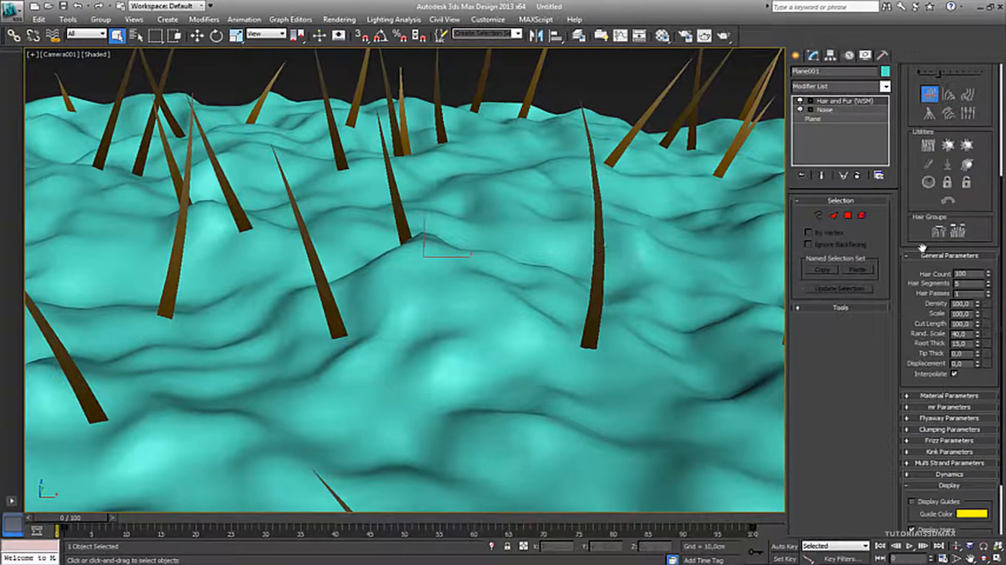
{"action": "double_click", "coordinate": [971, 282]}
{"action": "type", "text": "1"}
{"action": "key", "text": "Return"}
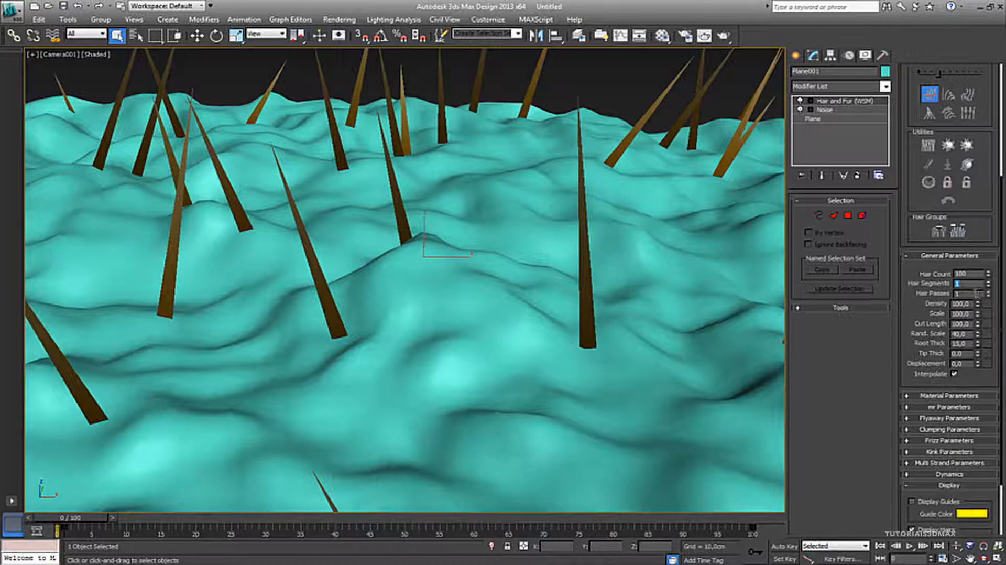
{"action": "type", "text": "2"}
{"action": "key", "text": "Return"}
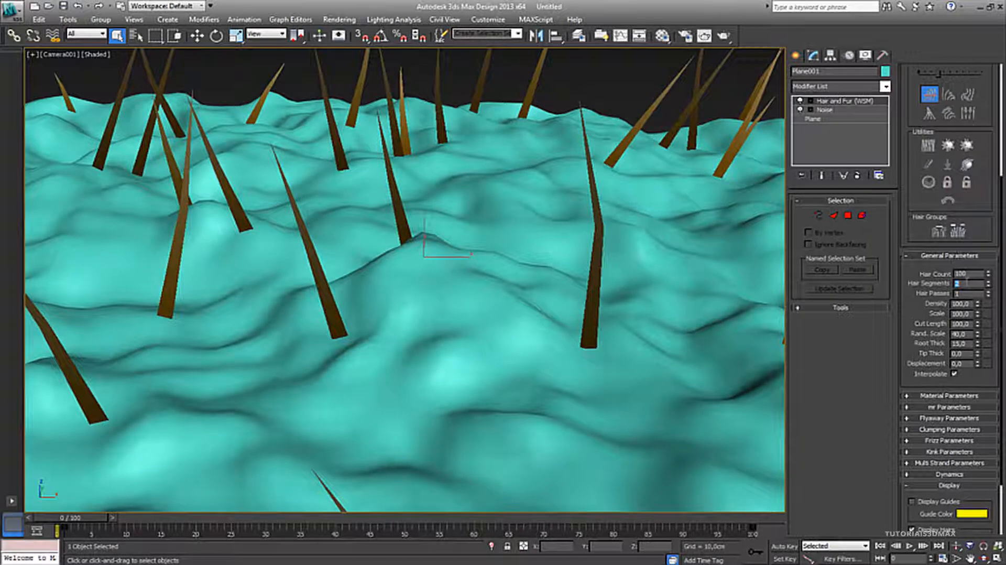
{"action": "type", "text": "3"}
{"action": "key", "text": "Return"}
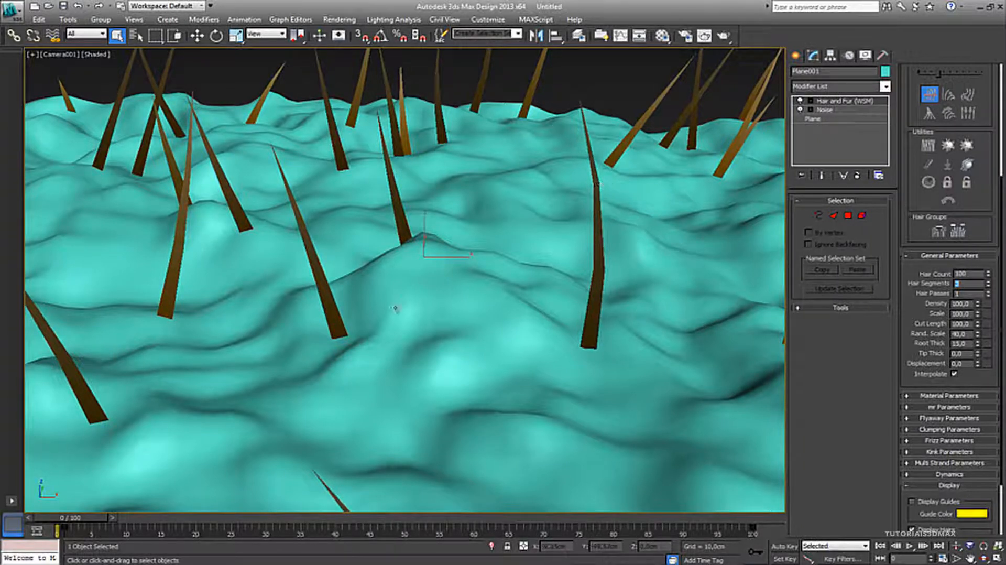
Go through the Polygon and Face levels of Hair and Fur, and pick the face behind the bent strand right of centre.
{"action": "left_click", "coordinate": [812, 102]}
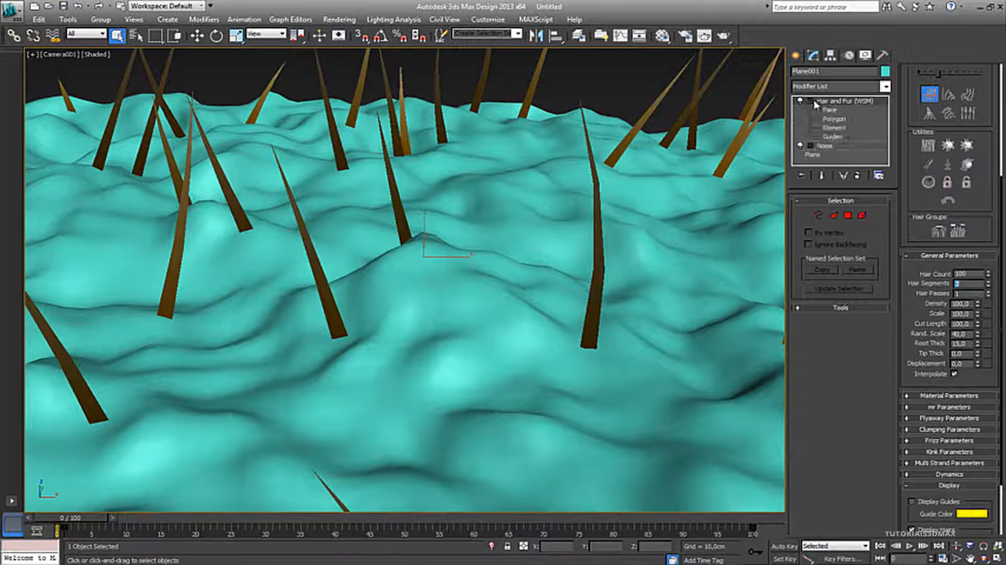
{"action": "left_click", "coordinate": [846, 118]}
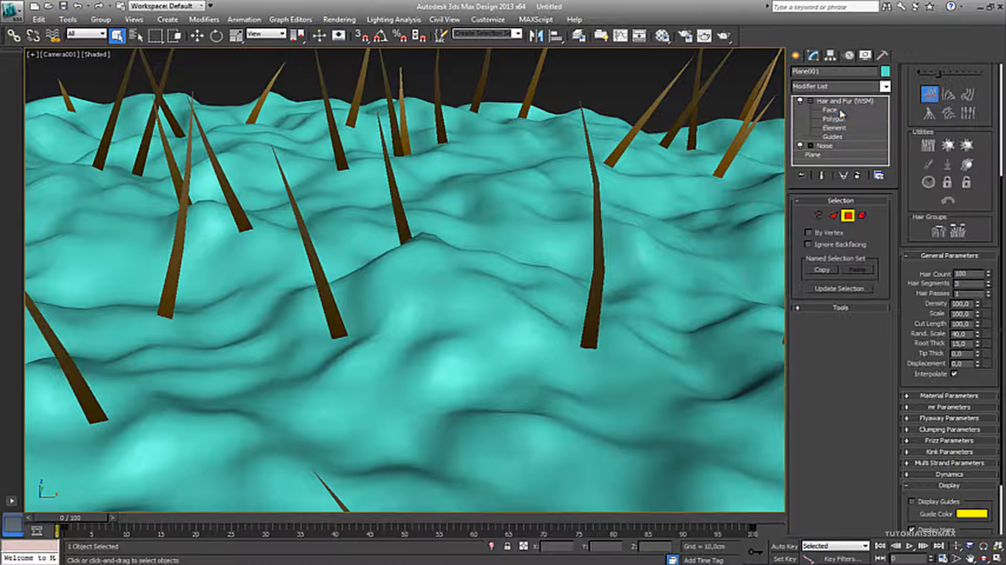
{"action": "left_click", "coordinate": [838, 109]}
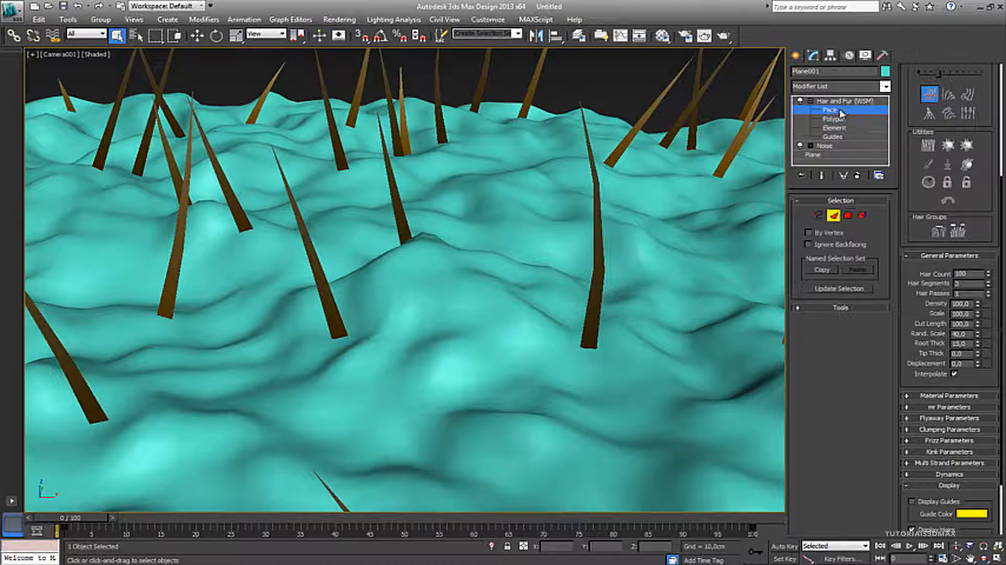
{"action": "left_click", "coordinate": [597, 235]}
{"action": "left_click", "coordinate": [824, 101]}
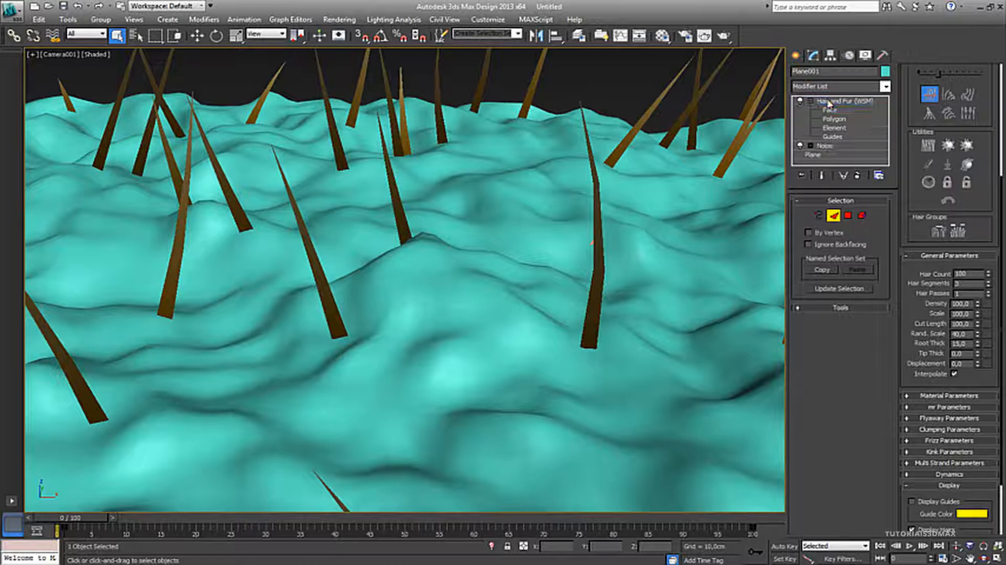
{"action": "left_click", "coordinate": [810, 101]}
{"action": "left_click", "coordinate": [840, 102]}
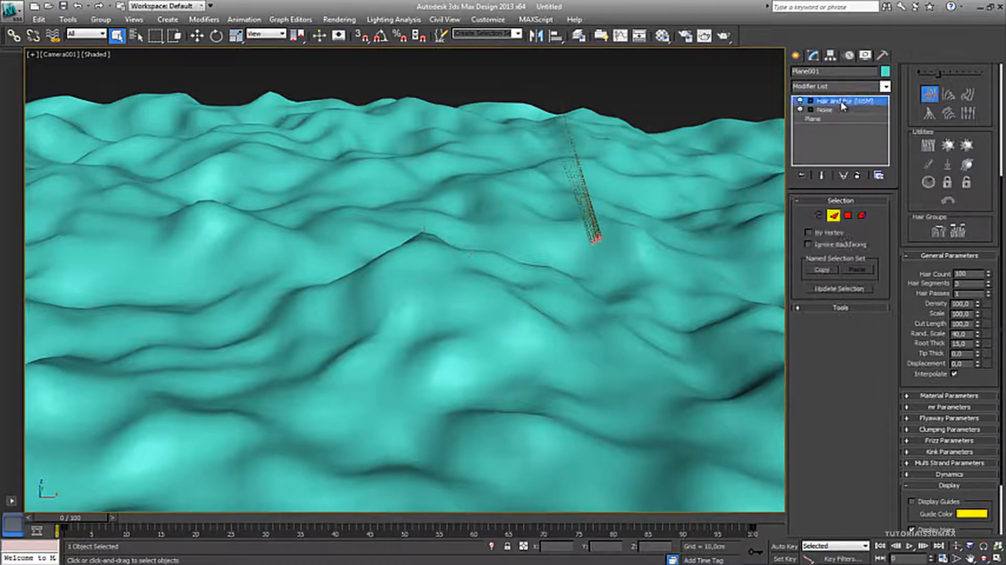
Replace the face-limited Hair and Fur modifier with a new Hair and Fur (WSM) and set its Hair Count to 100.
{"action": "left_click", "coordinate": [857, 175]}
{"action": "left_click", "coordinate": [850, 85]}
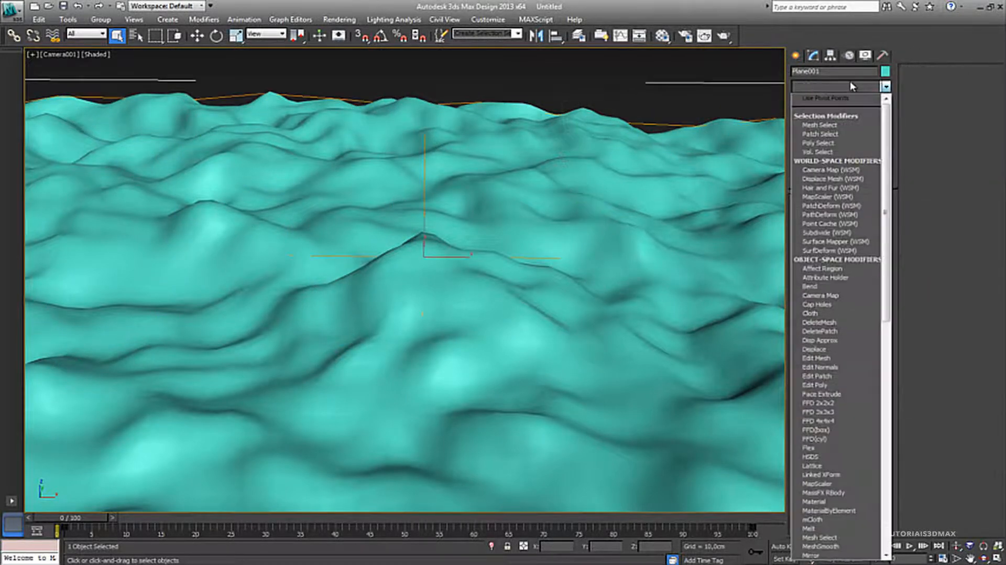
{"action": "key", "text": "h"}
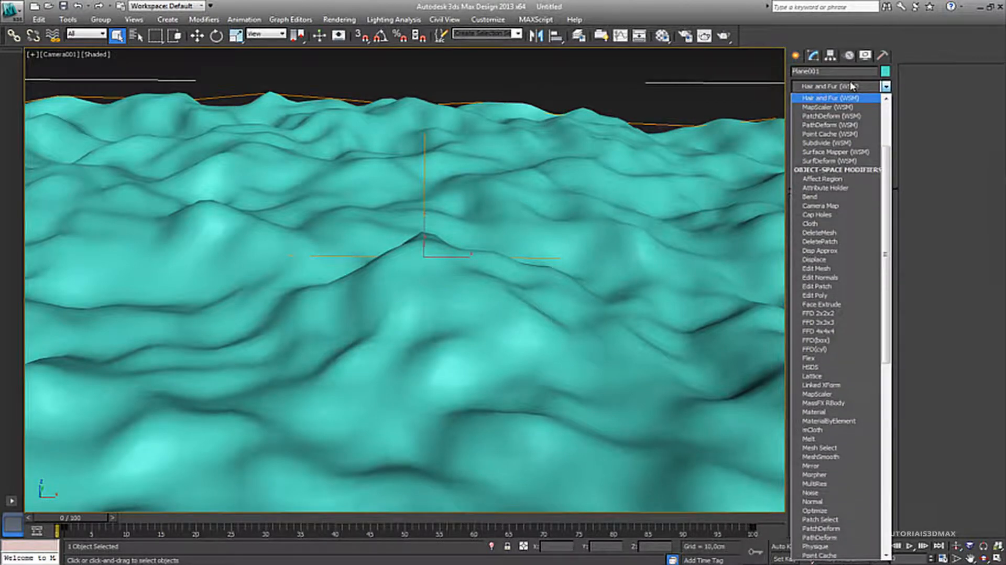
{"action": "key", "text": "Return"}
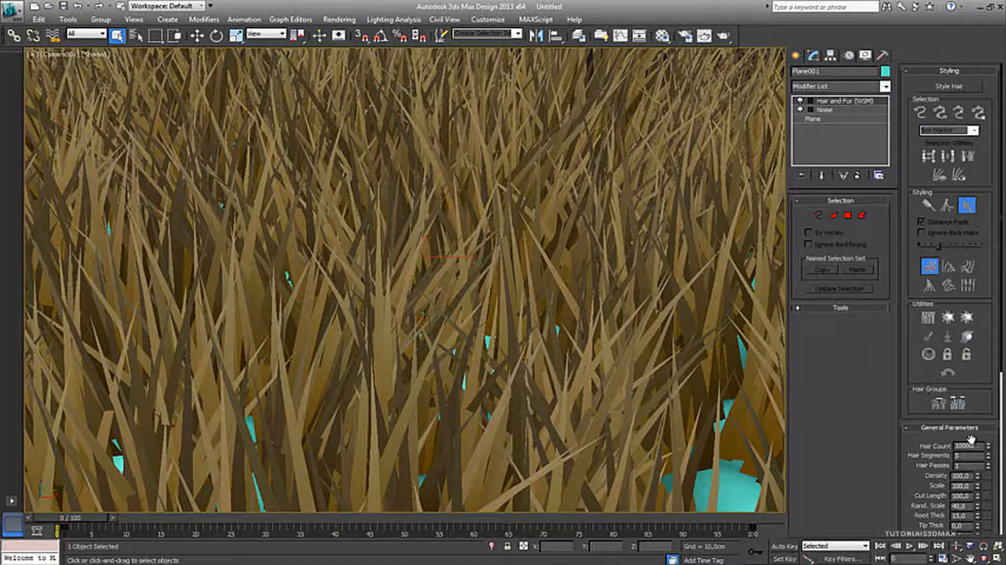
{"action": "type", "text": "100"}
{"action": "key", "text": "Return"}
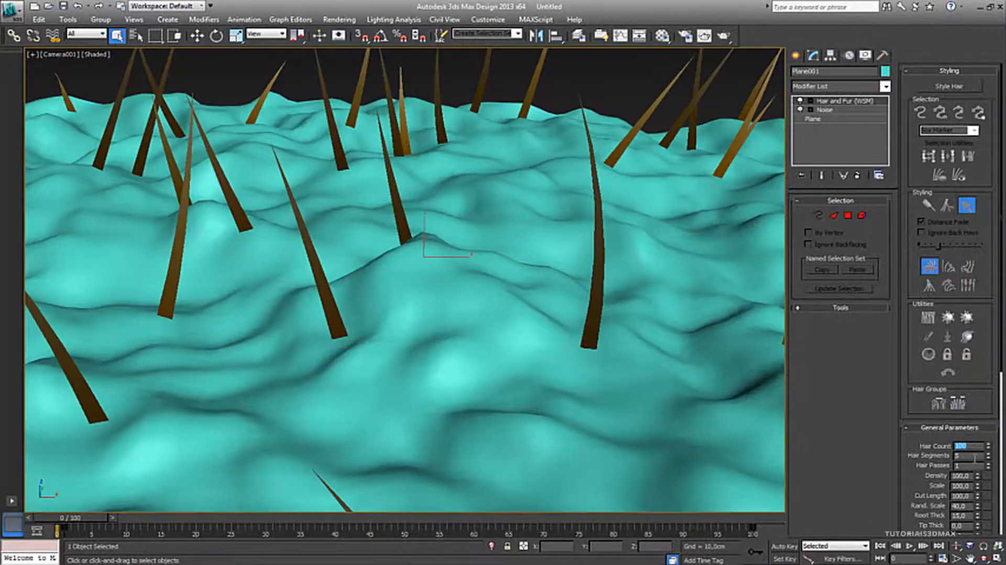
Raise Hair Segments step by step to 12 and on to 15 to compare how smoothly the strands bend.
{"action": "left_click", "coordinate": [988, 454]}
{"action": "left_click", "coordinate": [988, 453]}
{"action": "left_click", "coordinate": [988, 454]}
{"action": "left_click", "coordinate": [988, 453]}
{"action": "left_click", "coordinate": [987, 453]}
{"action": "left_click", "coordinate": [988, 453]}
{"action": "left_click", "coordinate": [987, 454]}
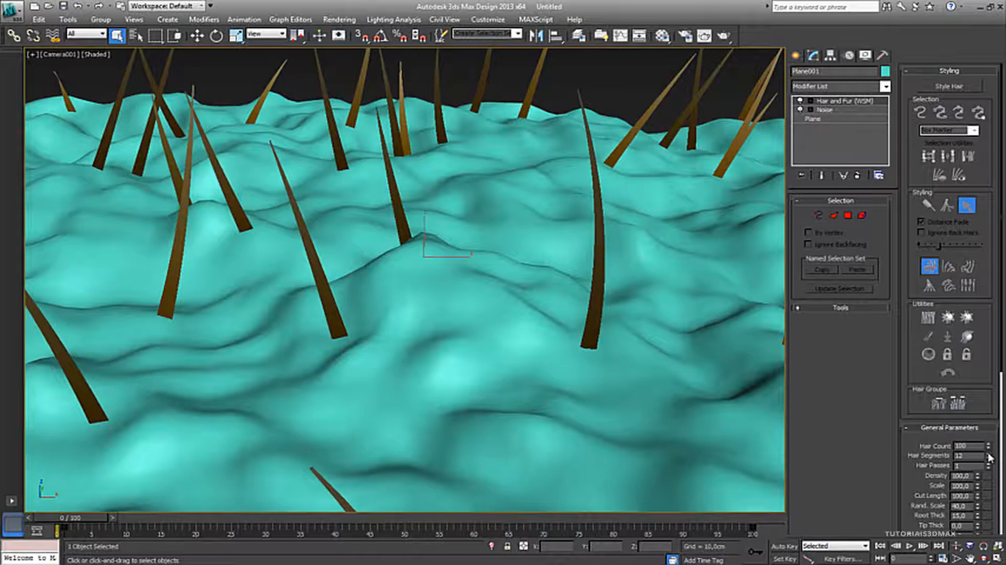
{"action": "left_click", "coordinate": [987, 453]}
{"action": "left_click", "coordinate": [988, 453]}
{"action": "left_click", "coordinate": [988, 453]}
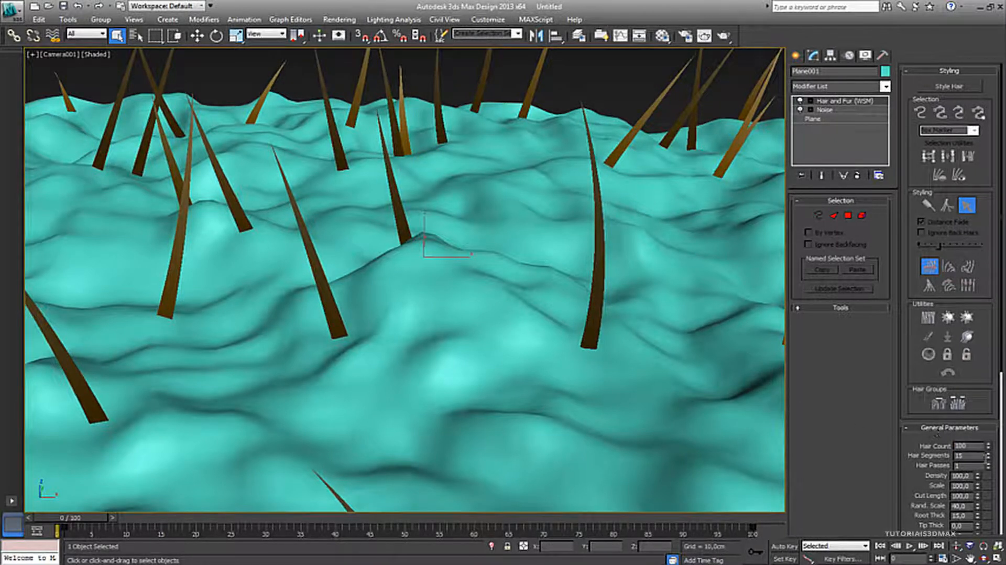
Drop Hair Segments to 1, then restore it to 5 and return Hair Passes to 1.
{"action": "left_click_drag", "start_coordinate": [988, 459], "coordinate": [994, 558]}
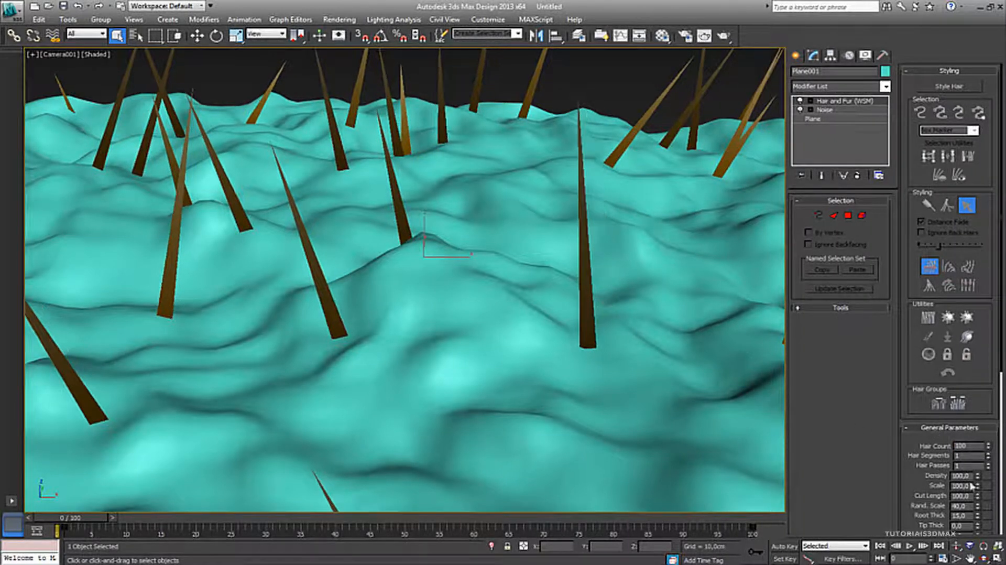
{"action": "left_click_drag", "start_coordinate": [973, 455], "coordinate": [844, 459]}
{"action": "key", "text": "Return"}
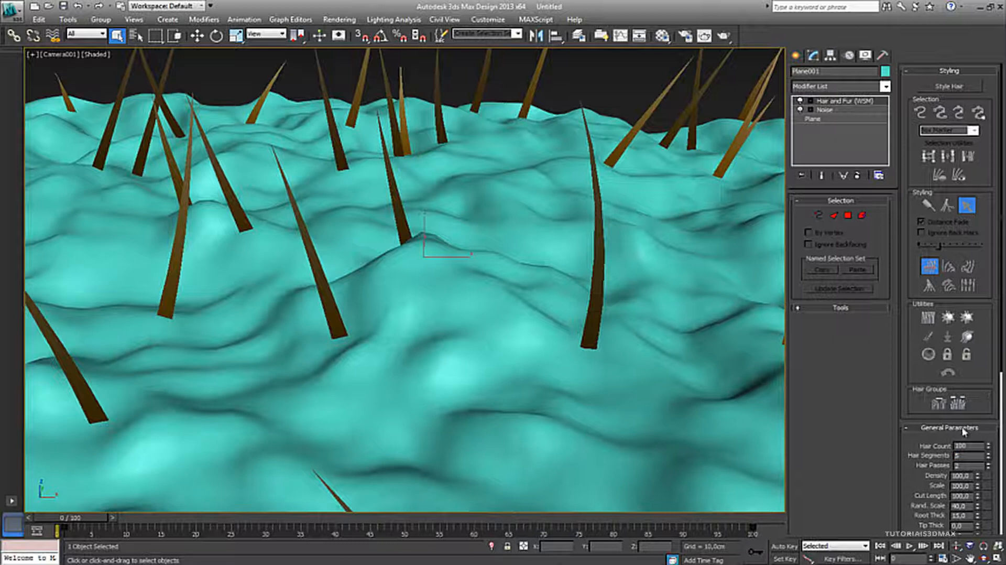
{"action": "left_click", "coordinate": [964, 464]}
Lower the hair Density to 42 in the General Parameters.
{"action": "left_click_drag", "start_coordinate": [916, 473], "coordinate": [980, 182]}
{"action": "left_click_drag", "start_coordinate": [981, 131], "coordinate": [980, 214]}
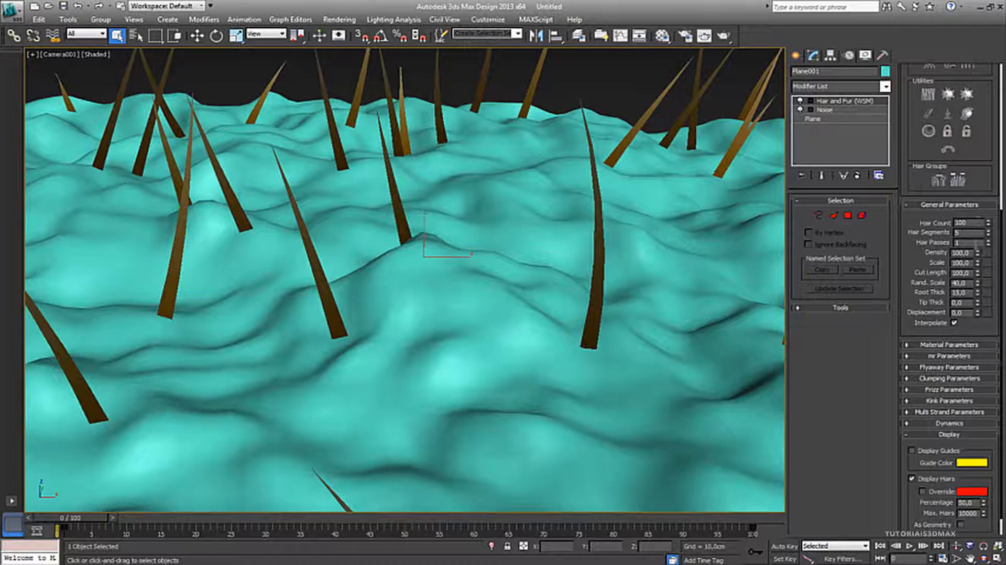
{"action": "left_click_drag", "start_coordinate": [978, 258], "coordinate": [980, 288]}
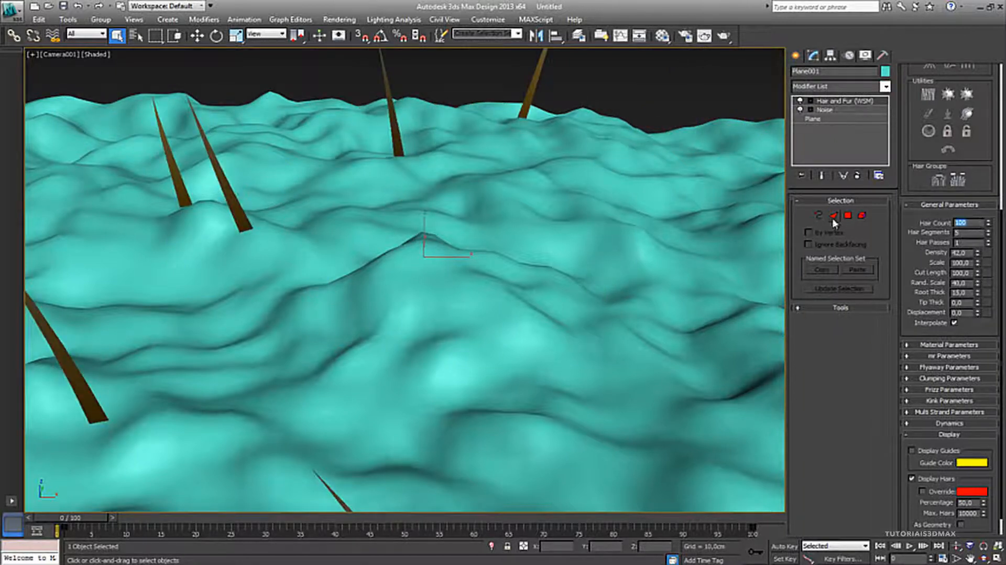
Set Hair Count to 1000, raise Density to 100, and reduce it to 89.
{"action": "type", "text": "1000"}
{"action": "key", "text": "Return"}
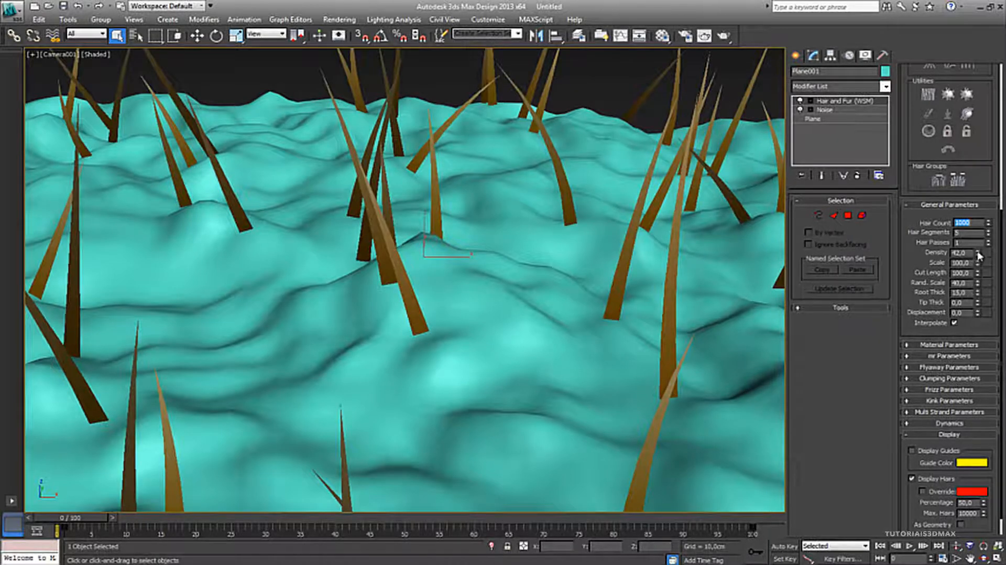
{"action": "left_click_drag", "start_coordinate": [978, 255], "coordinate": [979, 142]}
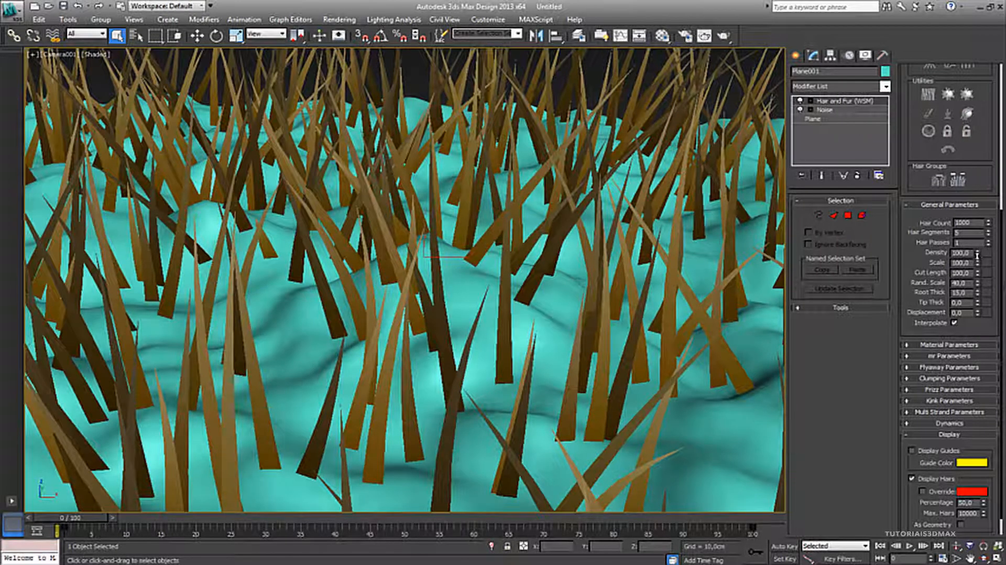
{"action": "left_click_drag", "start_coordinate": [977, 255], "coordinate": [977, 257]}
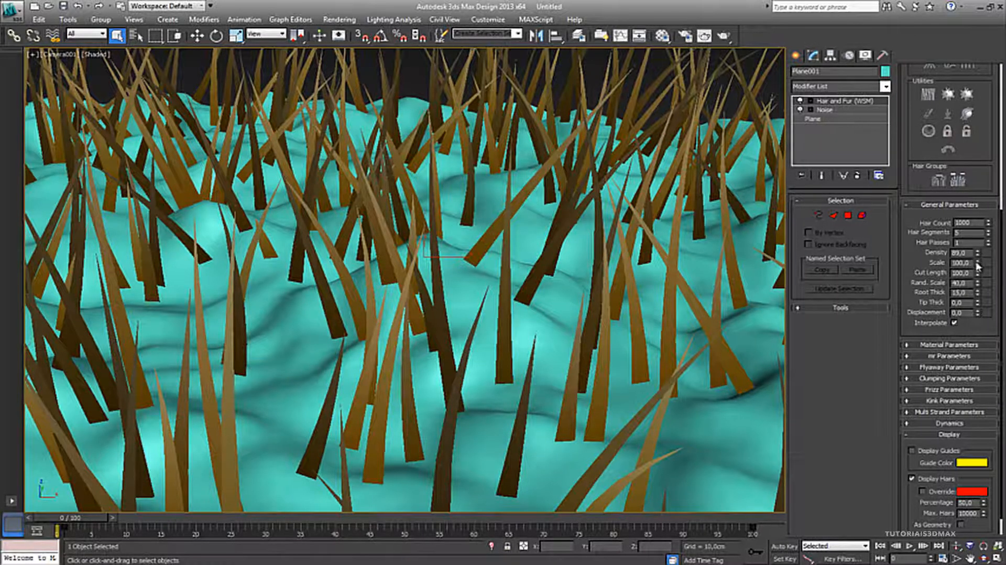
Reduce the hair Scale to 56, Cut Length to 83 and Rand. Scale to 0.
{"action": "left_click_drag", "start_coordinate": [976, 264], "coordinate": [955, 156]}
{"action": "left_click_drag", "start_coordinate": [968, 253], "coordinate": [969, 204]}
{"action": "left_click_drag", "start_coordinate": [979, 269], "coordinate": [971, 462]}
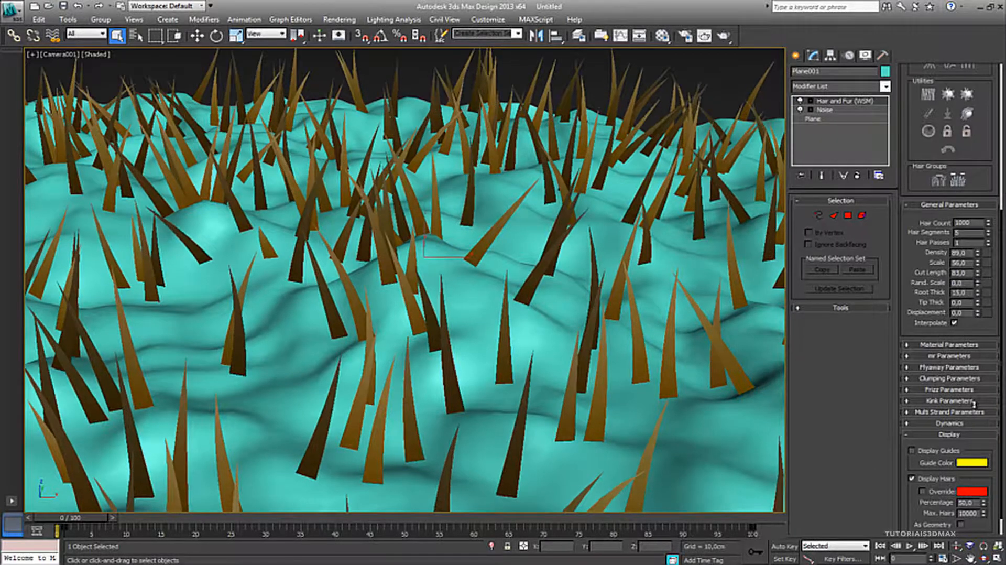
Set Rand. Scale to 40, thin the strands with Root Thick 3.75, and shorten Cut Length to 29.05.
{"action": "mouse_move", "coordinate": [976, 284]}
{"action": "left_mouse_down"}
{"action": "mouse_move", "coordinate": [974, 257]}
{"action": "mouse_move", "coordinate": [975, 314]}
{"action": "mouse_move", "coordinate": [975, 283]}
{"action": "left_mouse_up"}
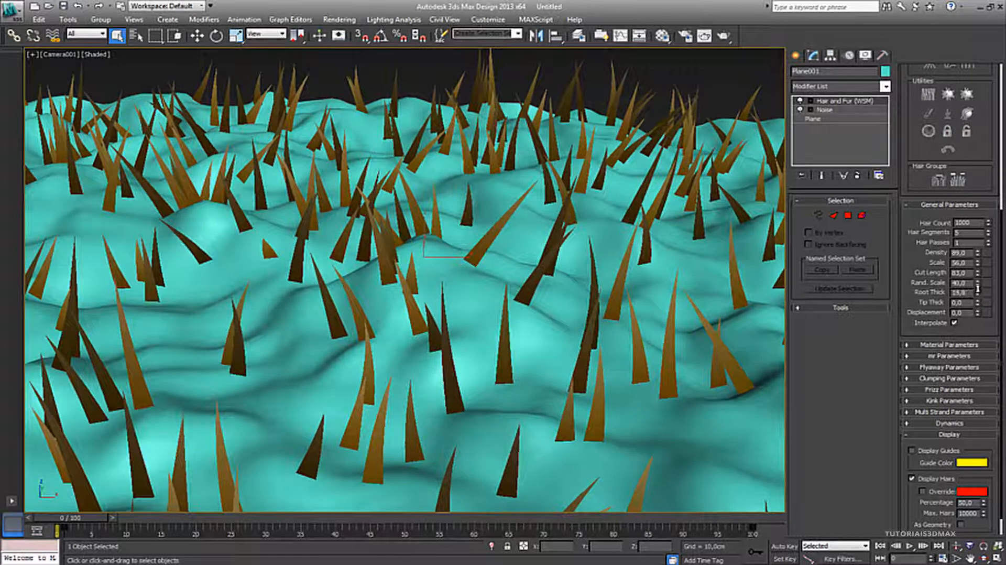
{"action": "left_click_drag", "start_coordinate": [977, 289], "coordinate": [992, 335]}
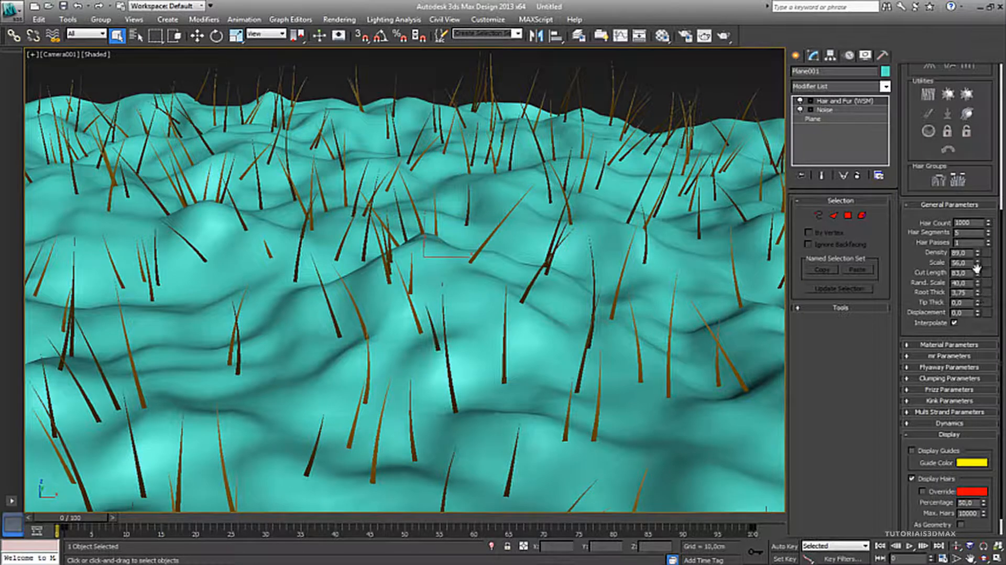
{"action": "left_click_drag", "start_coordinate": [977, 269], "coordinate": [983, 304]}
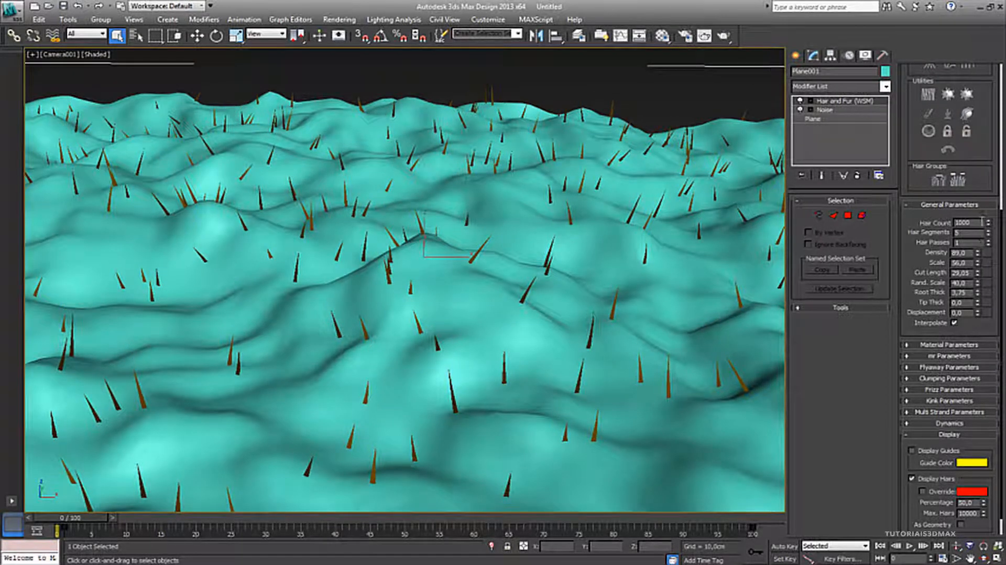
Try Hair Count values of 10000 and 100000 to compare the coverage of the plane.
{"action": "key", "text": "Return"}
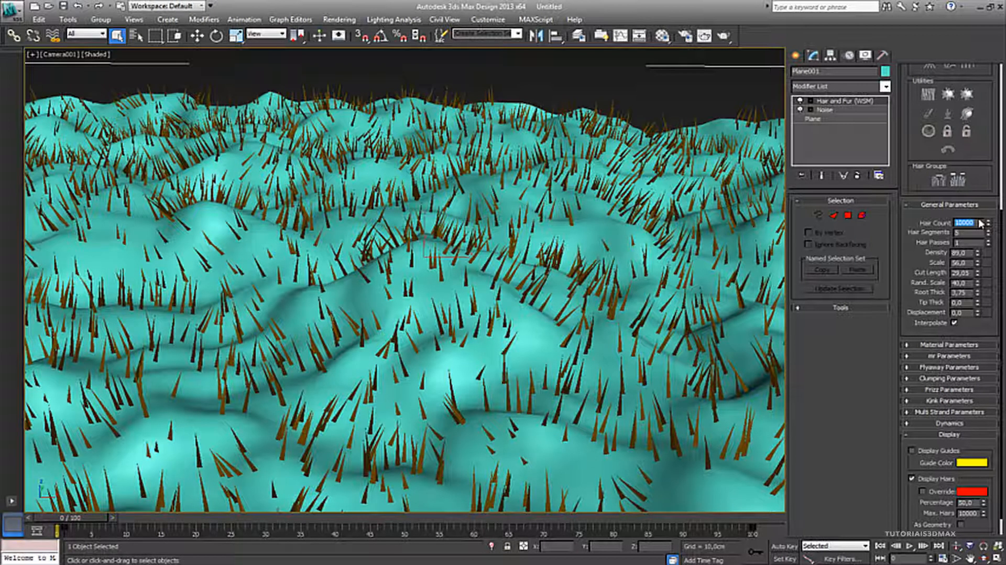
{"action": "left_click", "coordinate": [979, 220]}
{"action": "type", "text": "0"}
{"action": "key", "text": "Return"}
{"action": "left_click", "coordinate": [979, 222]}
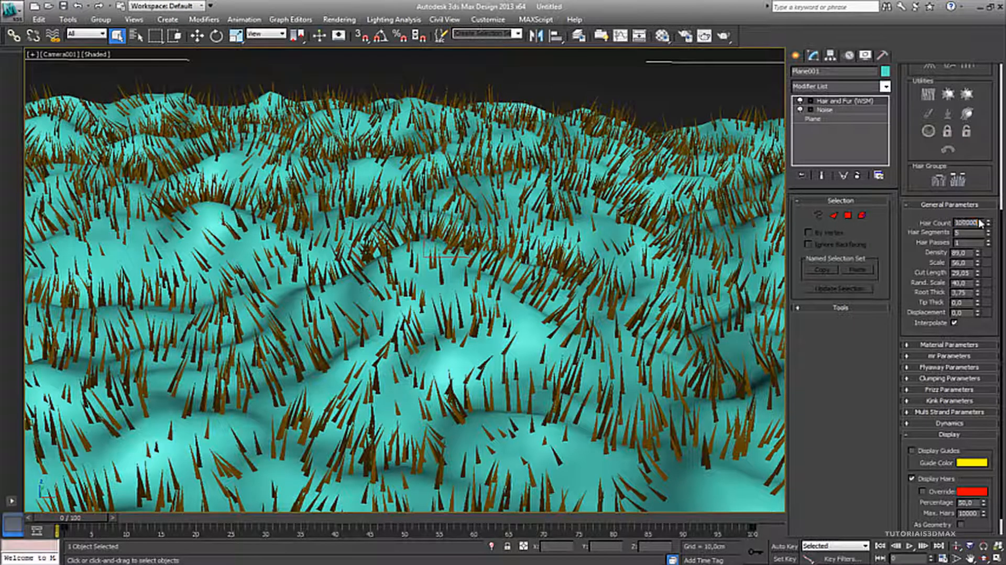
Step Hair Count through 100 and 1000, and finish with 10000.
{"action": "double_click", "coordinate": [978, 222]}
{"action": "left_click", "coordinate": [973, 224]}
{"action": "double_click", "coordinate": [975, 223]}
{"action": "left_click", "coordinate": [976, 222]}
{"action": "key", "text": "Return"}
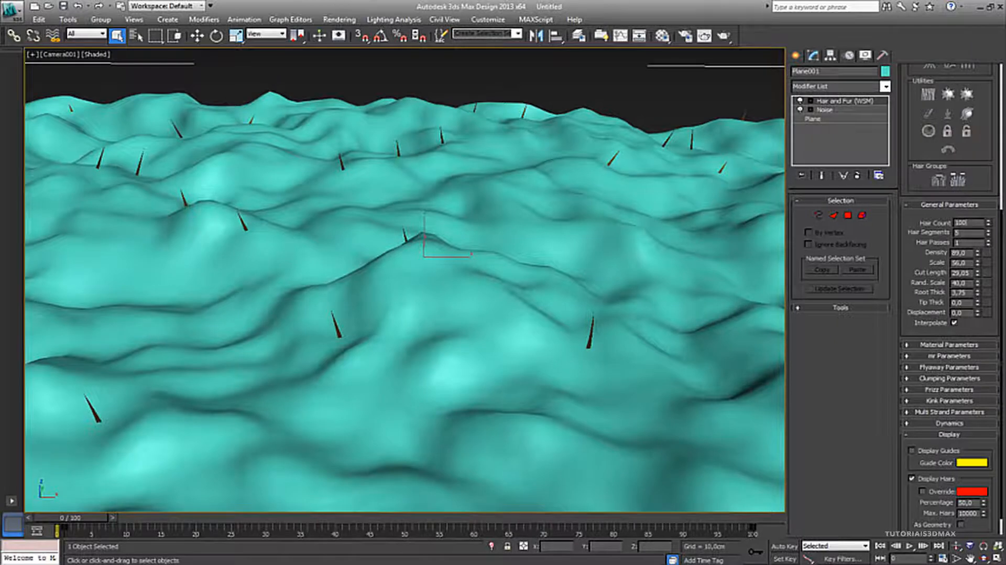
{"action": "type", "text": "1000"}
{"action": "key", "text": "Return"}
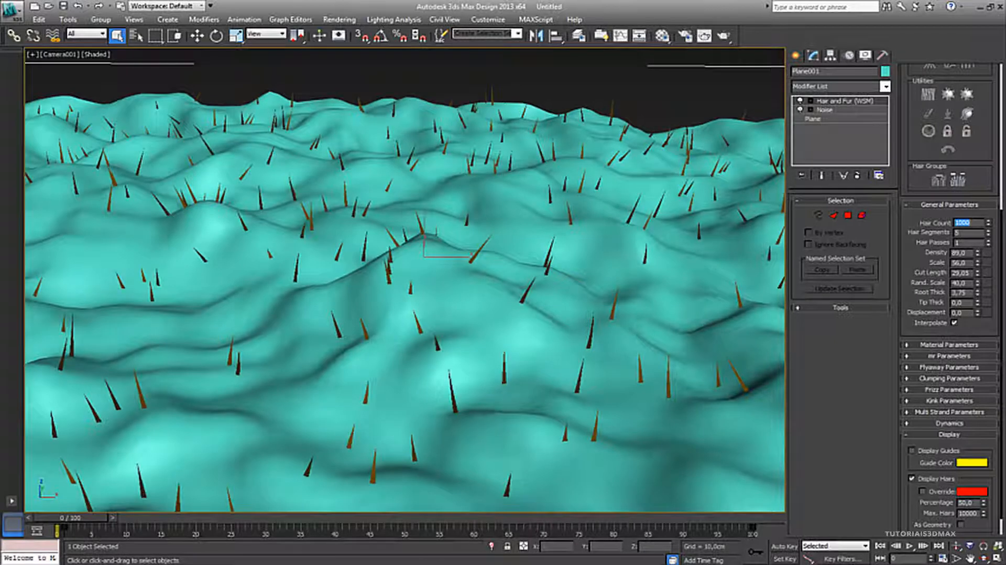
{"action": "type", "text": "10000"}
{"action": "key", "text": "Return"}
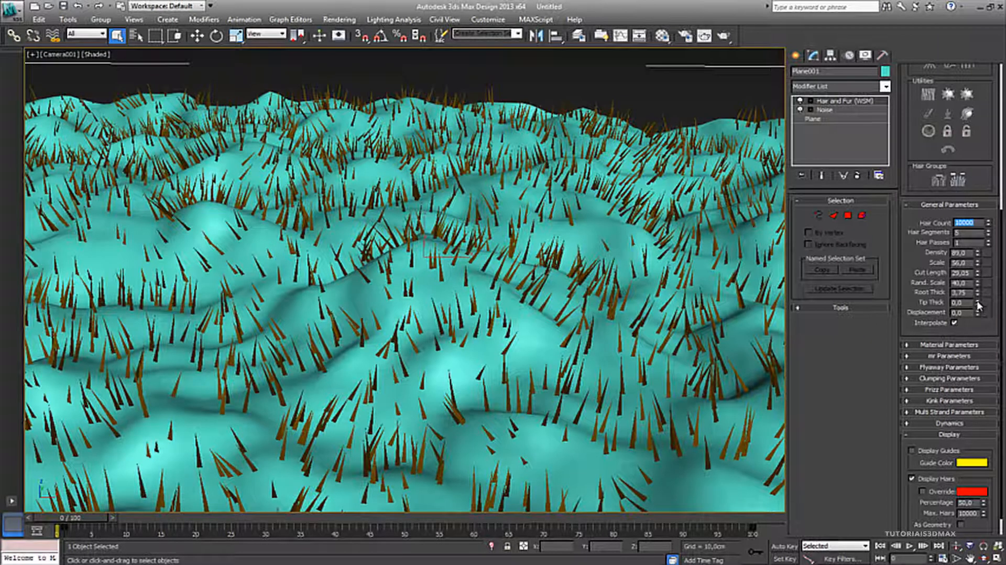
Try increasing Tip Thick to 6.93 to widen the strand tips, then return it to 0.
{"action": "left_click_drag", "start_coordinate": [978, 307], "coordinate": [977, 278]}
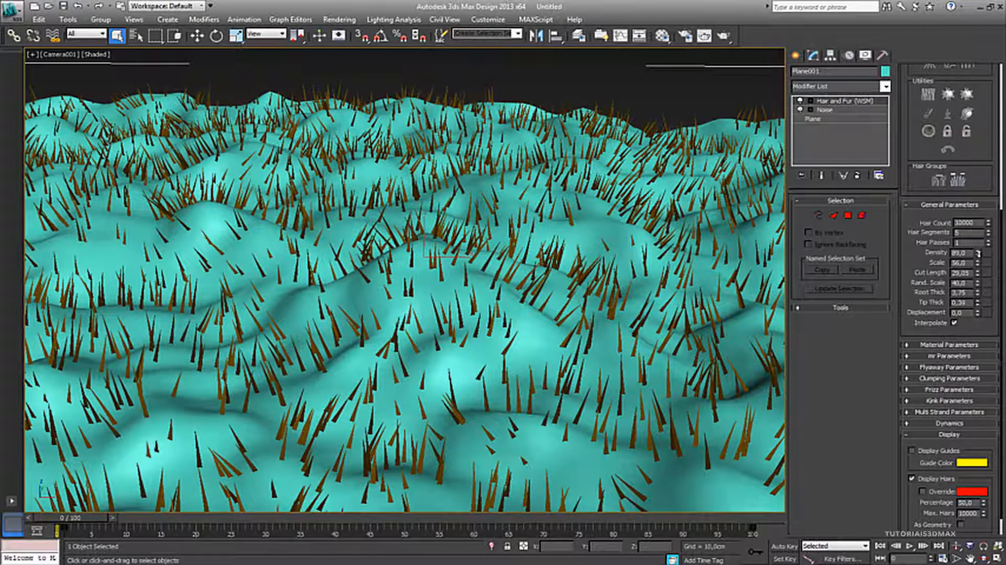
{"action": "left_click_drag", "start_coordinate": [975, 182], "coordinate": [963, 9]}
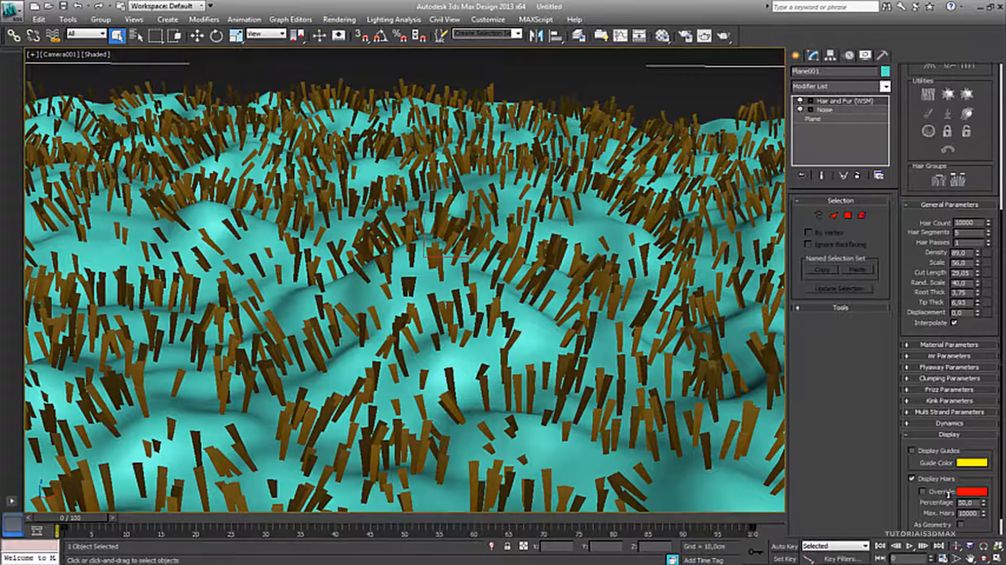
{"action": "left_click_drag", "start_coordinate": [948, 509], "coordinate": [895, 33]}
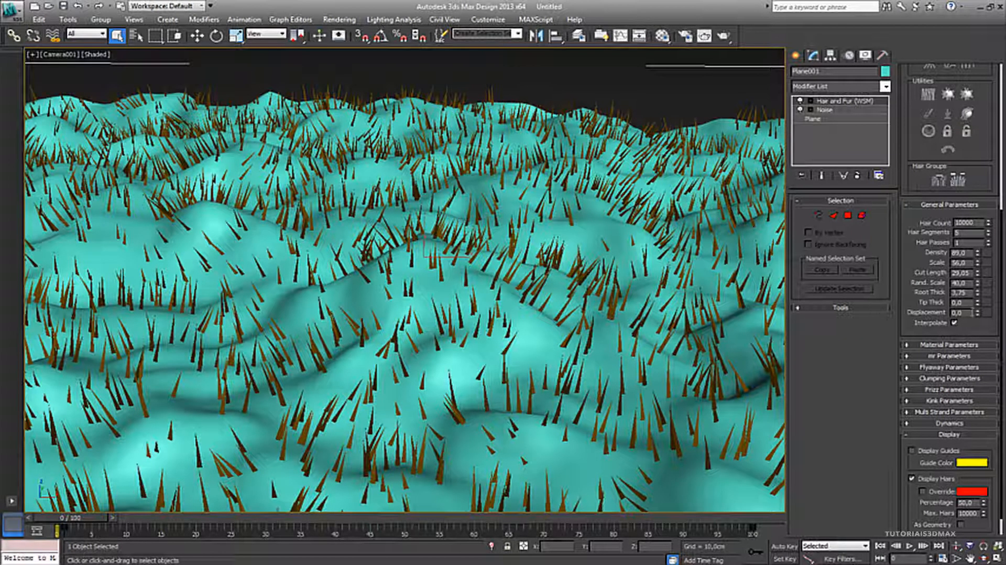
Test hair Displacement values of 3.07 and -1.83, then reset Displacement to 0.
{"action": "left_click_drag", "start_coordinate": [981, 315], "coordinate": [960, 139]}
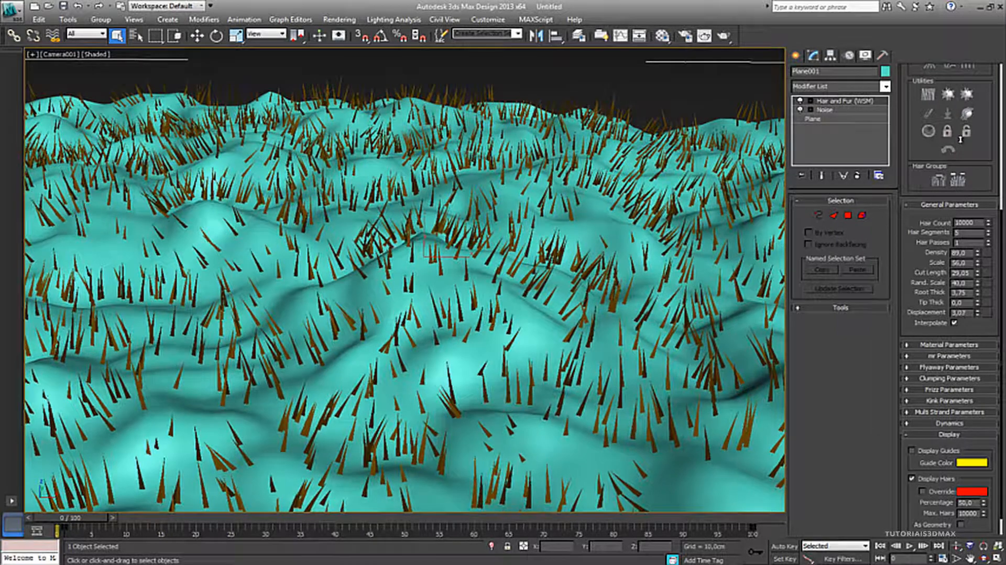
{"action": "left_click_drag", "start_coordinate": [957, 184], "coordinate": [956, 333]}
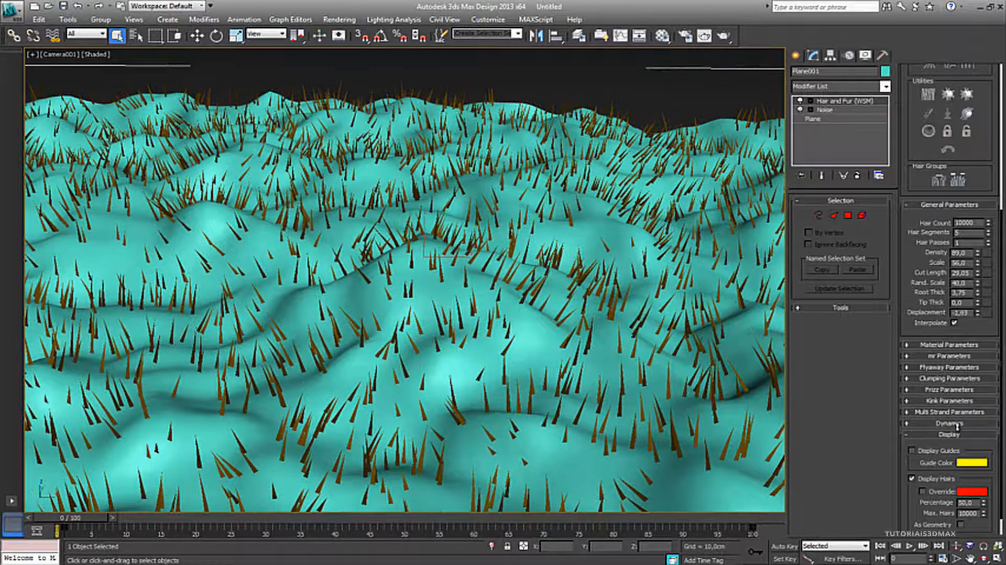
{"action": "left_click_drag", "start_coordinate": [956, 428], "coordinate": [958, 411]}
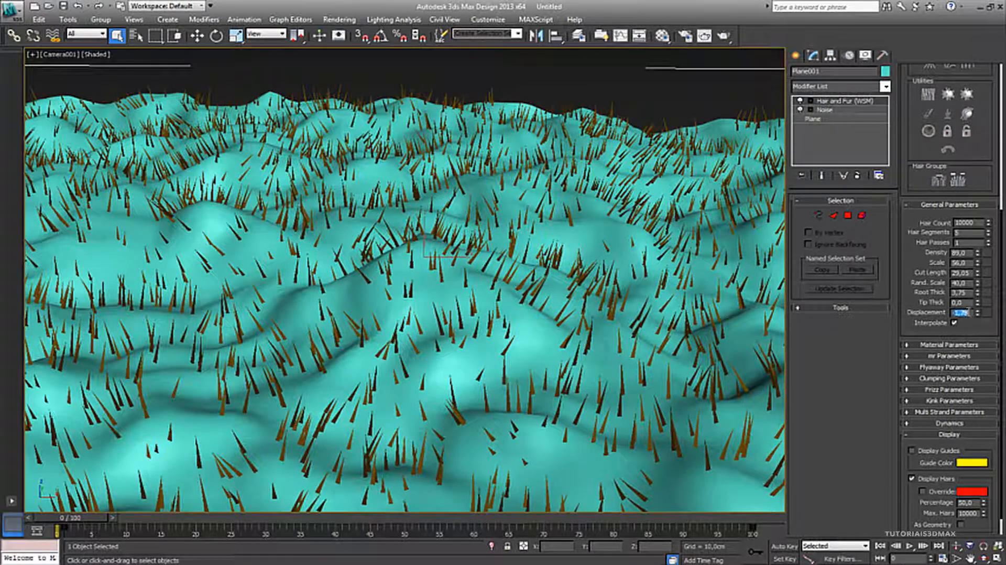
{"action": "key", "text": "Return"}
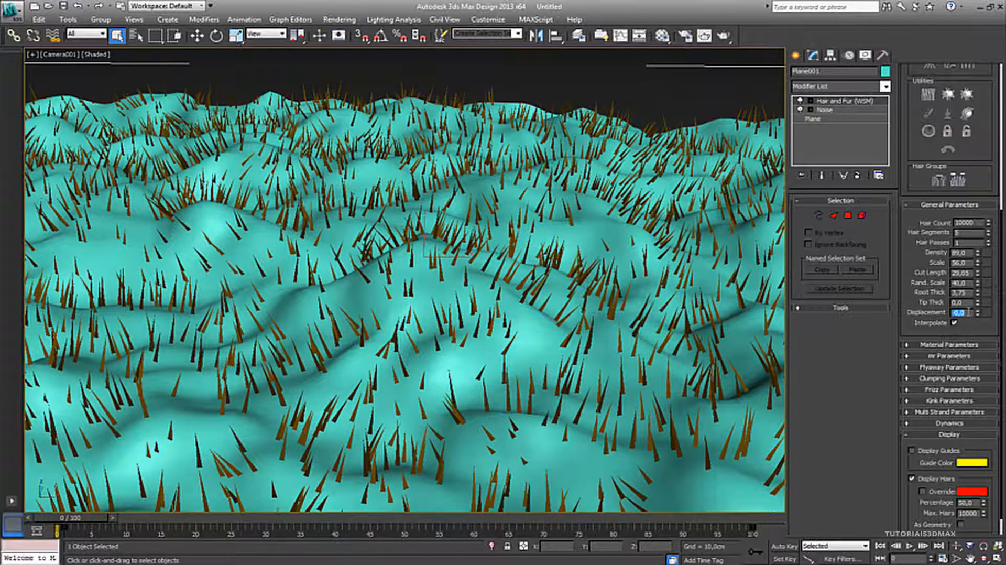
In the hair's Material Parameters, change the Root Color to dark green by lowering its red value to about 18.
{"action": "scroll", "coordinate": [910, 329], "scroll_direction": "down", "scroll_amount": 2}
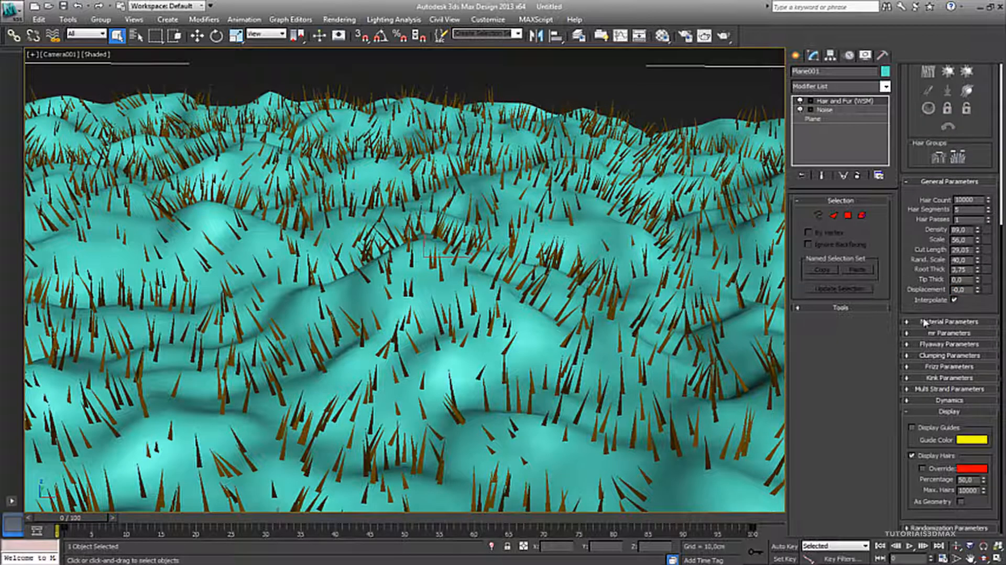
{"action": "left_click", "coordinate": [926, 182]}
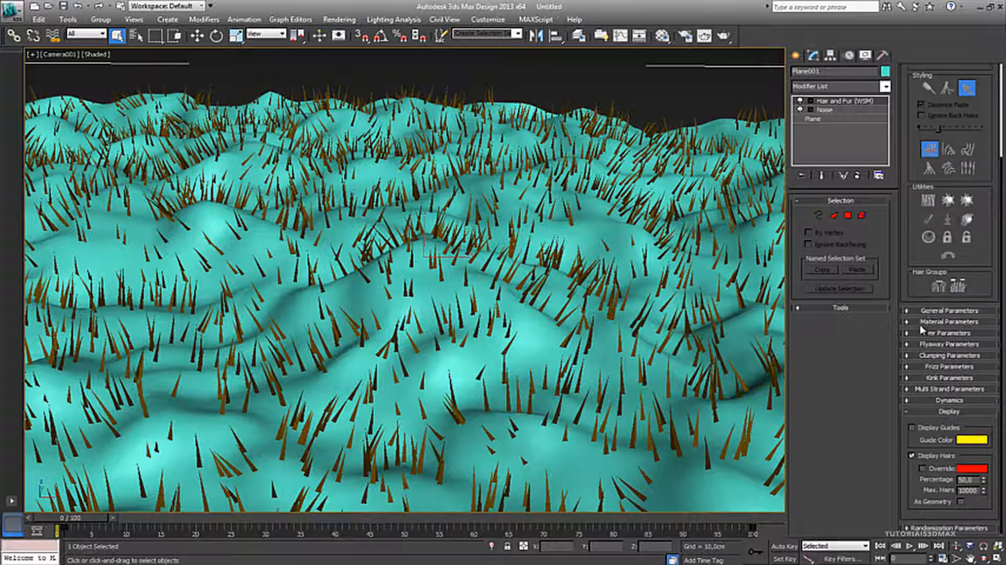
{"action": "left_click", "coordinate": [918, 321]}
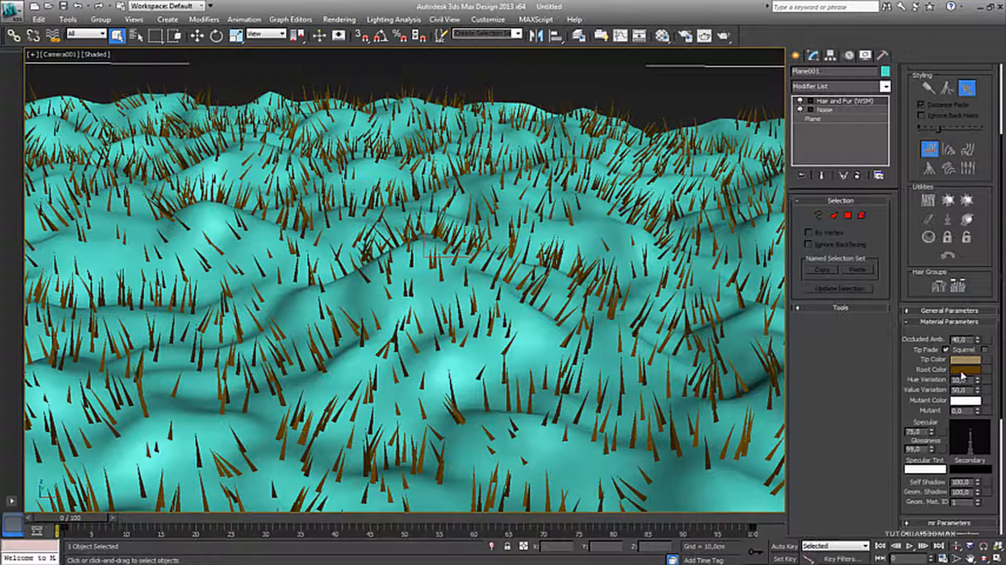
{"action": "left_click", "coordinate": [961, 371]}
{"action": "left_click_drag", "start_coordinate": [405, 74], "coordinate": [385, 74]}
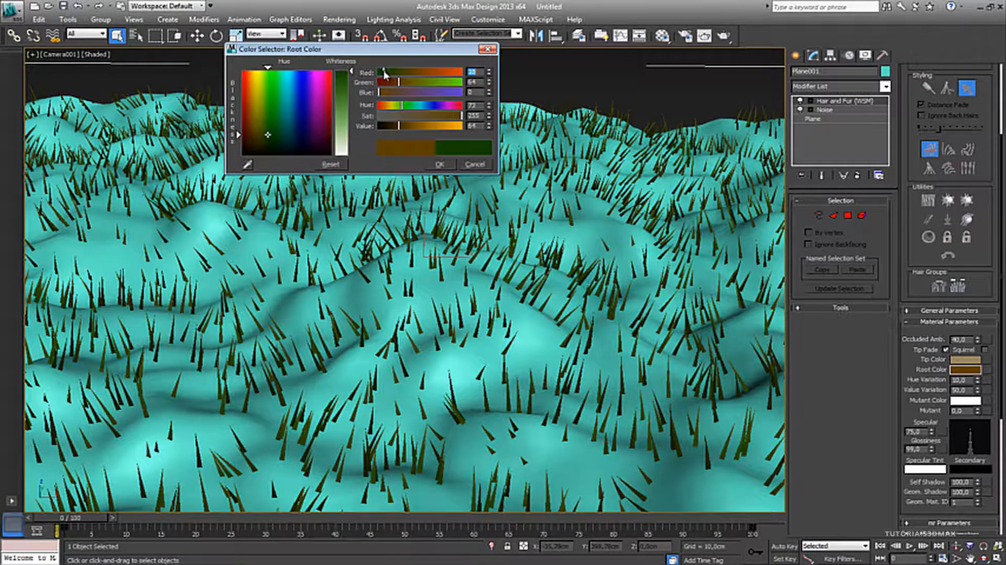
{"action": "left_click", "coordinate": [442, 165]}
Change the hair's Tip Color to a muted green.
{"action": "left_click", "coordinate": [965, 359]}
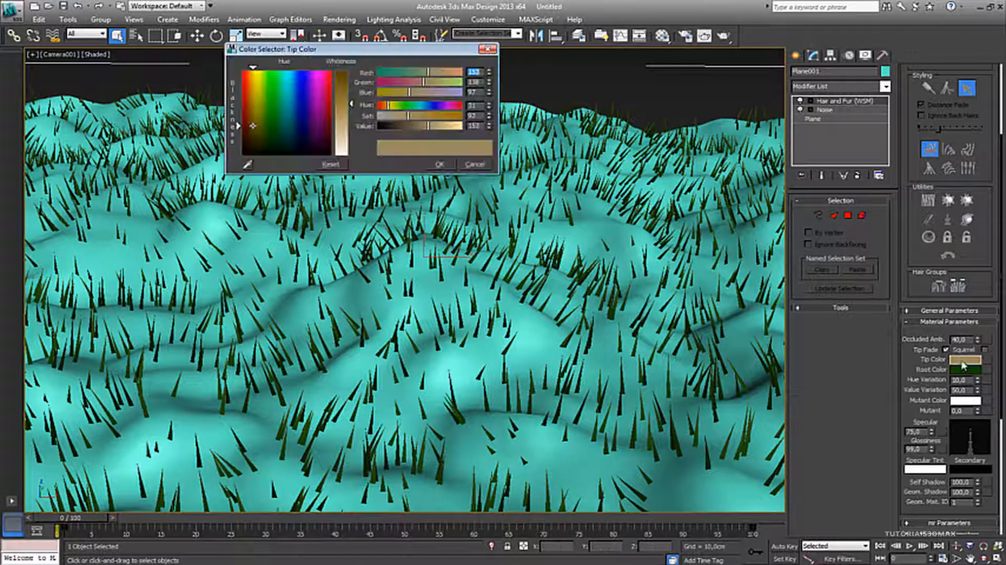
{"action": "left_click_drag", "start_coordinate": [256, 123], "coordinate": [263, 129]}
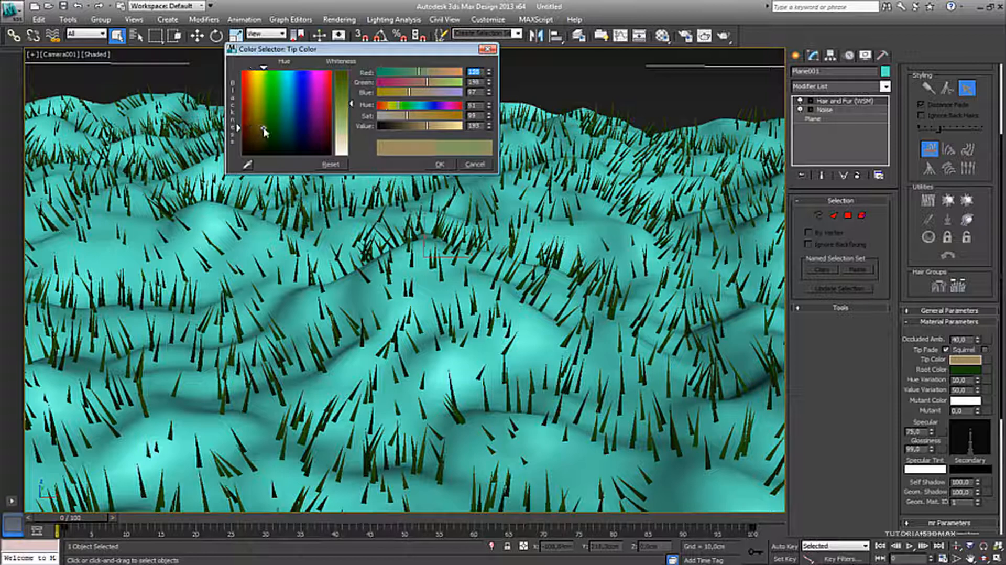
{"action": "left_click", "coordinate": [440, 163]}
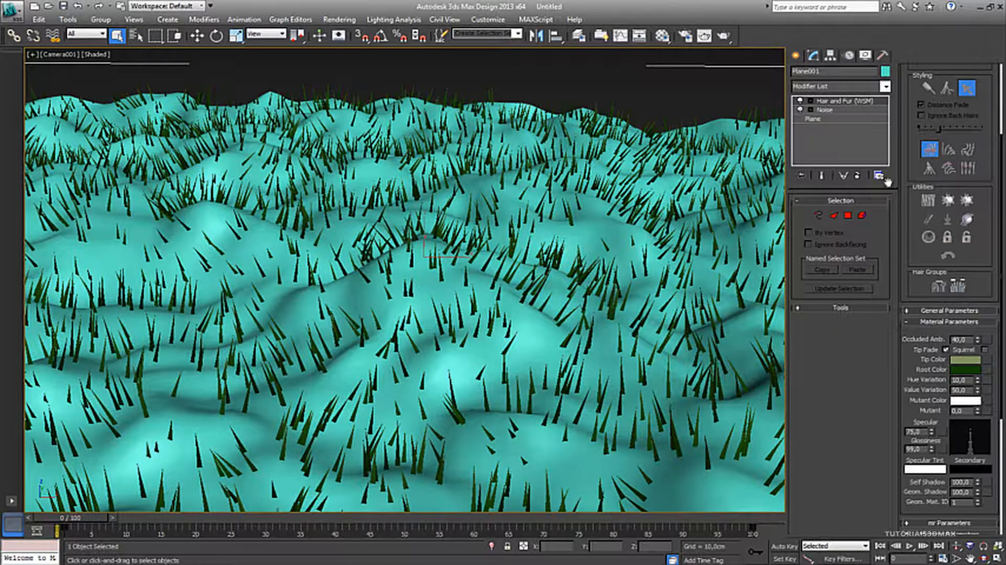
With the plane's base level selected, apply the Matte Finish template to the first Arch & Design material, 01 - Default.
{"action": "left_click", "coordinate": [828, 120]}
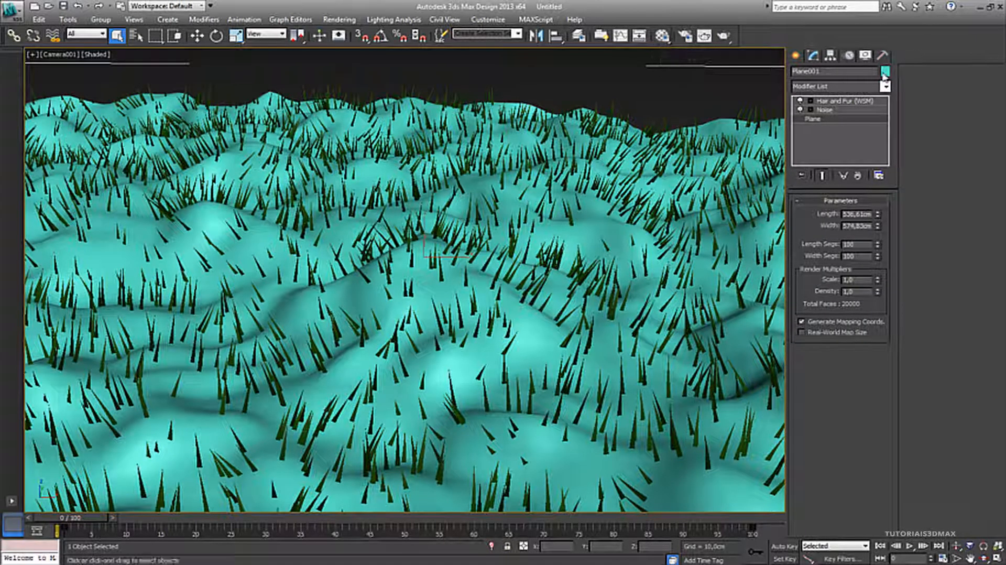
{"action": "left_click", "coordinate": [663, 37]}
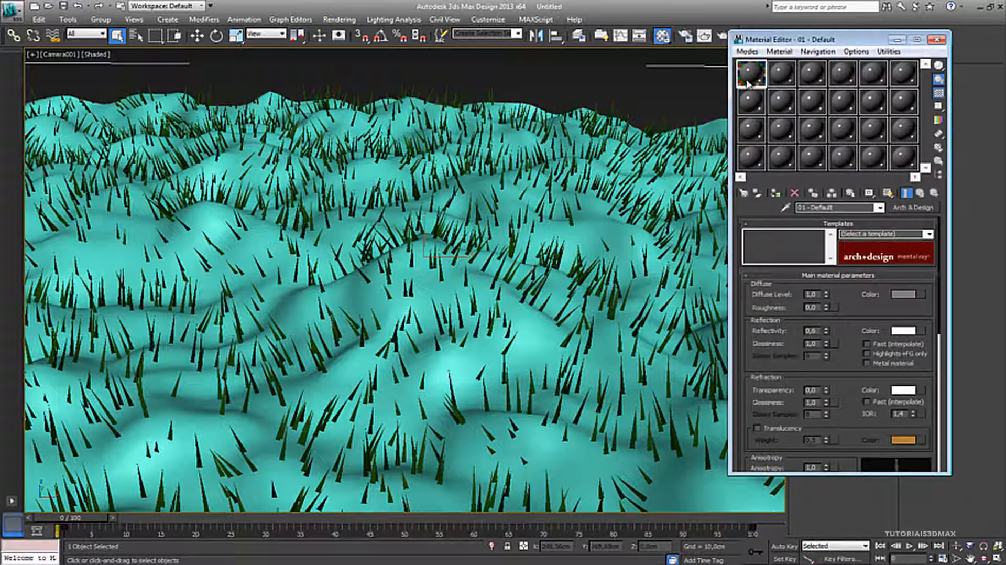
{"action": "left_click", "coordinate": [928, 234]}
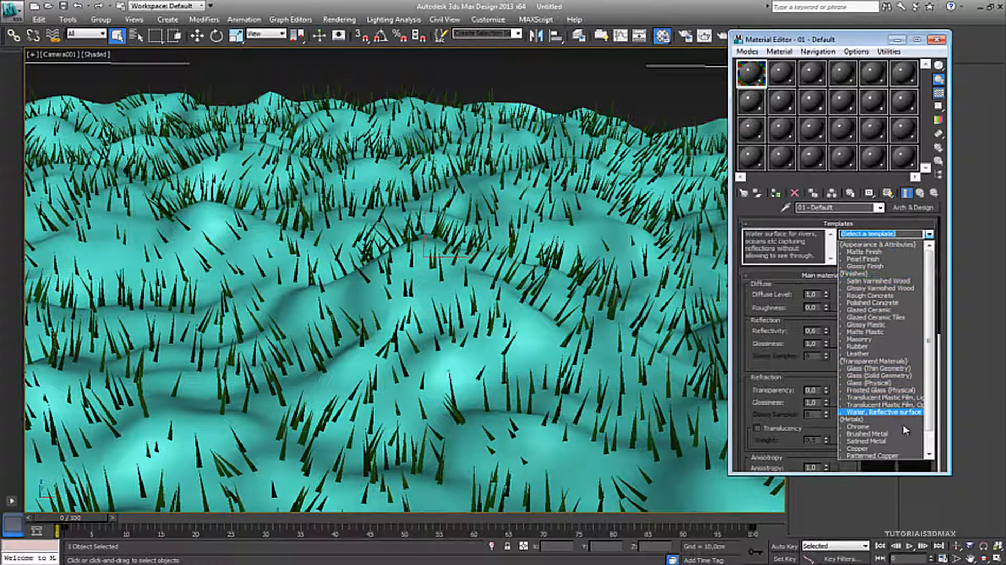
{"action": "left_click_drag", "start_coordinate": [929, 415], "coordinate": [930, 459]}
{"action": "scroll", "coordinate": [929, 458], "scroll_direction": "up", "scroll_amount": 1}
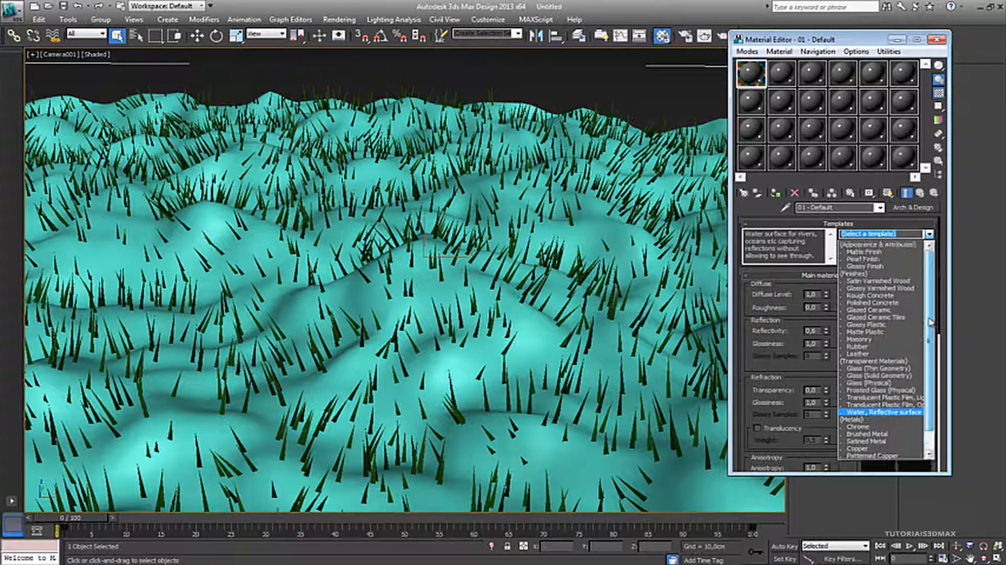
{"action": "left_click", "coordinate": [870, 251]}
Set the material's Diffuse color to dark green (red 0.13, green 0.26, blue 0.11) and assign the material to the plane.
{"action": "double_click", "coordinate": [749, 73]}
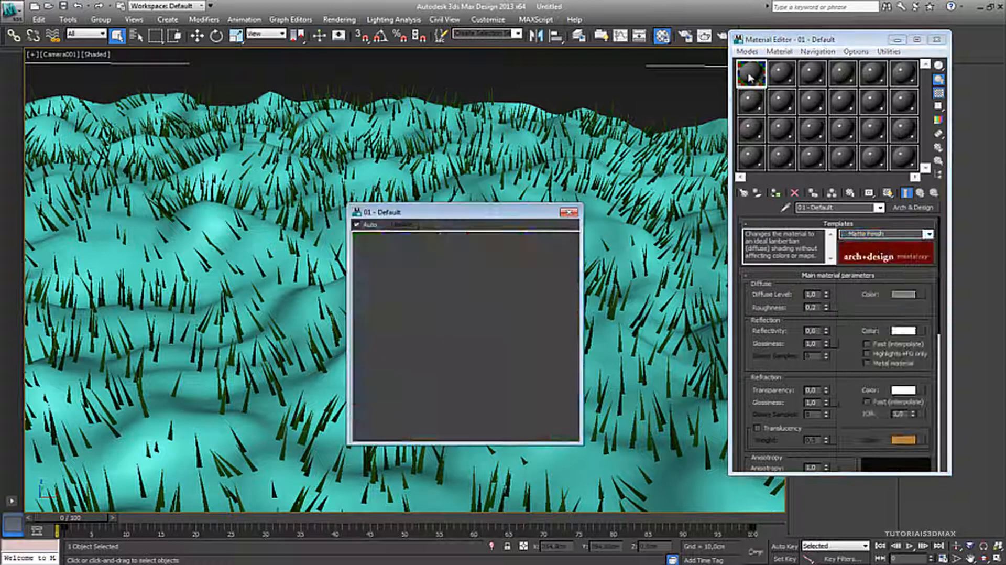
{"action": "left_click", "coordinate": [901, 293]}
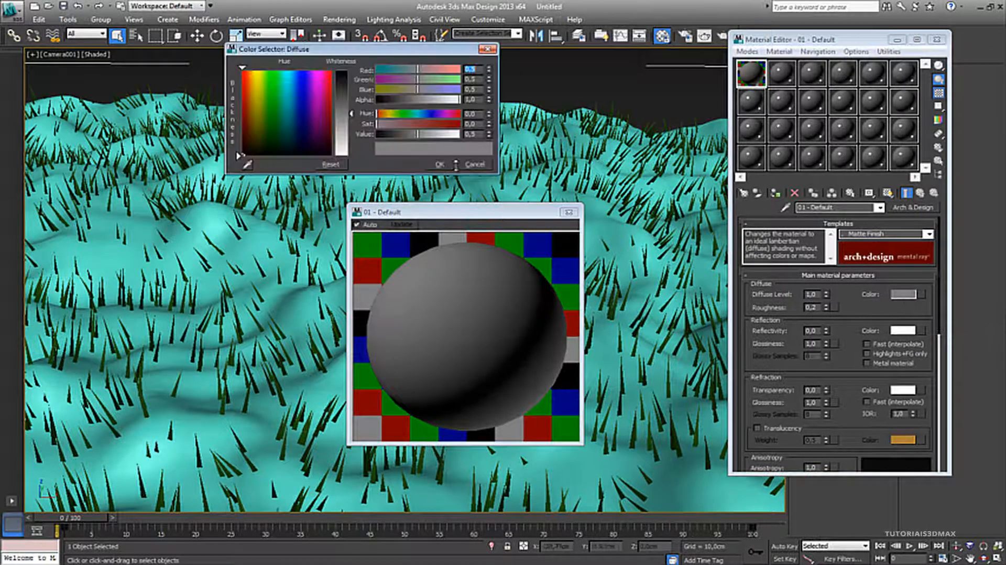
{"action": "left_click", "coordinate": [270, 130]}
{"action": "left_click_drag", "start_coordinate": [363, 110], "coordinate": [344, 80]}
{"action": "left_click_drag", "start_coordinate": [277, 130], "coordinate": [269, 141]}
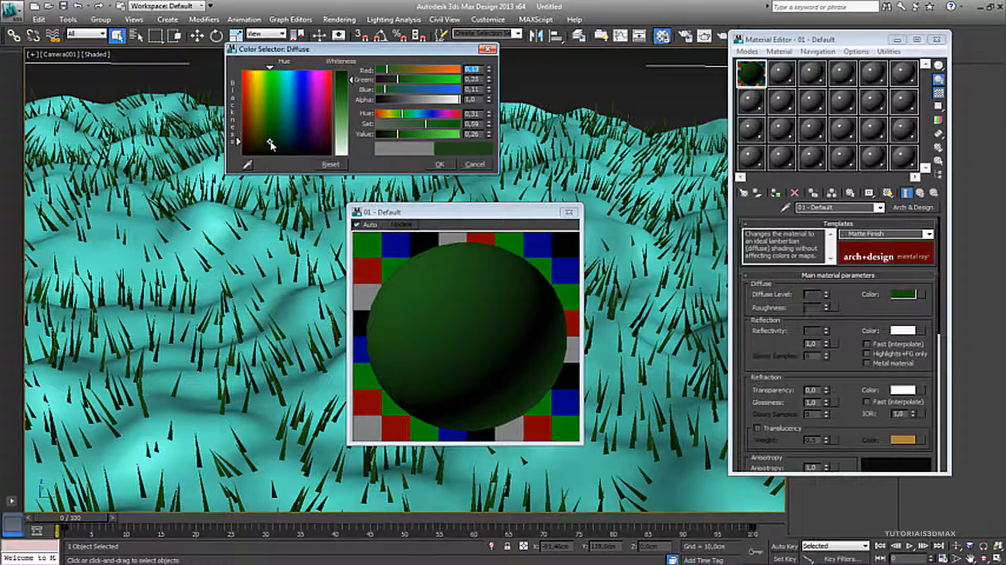
{"action": "left_click", "coordinate": [440, 164]}
{"action": "left_click", "coordinate": [776, 193]}
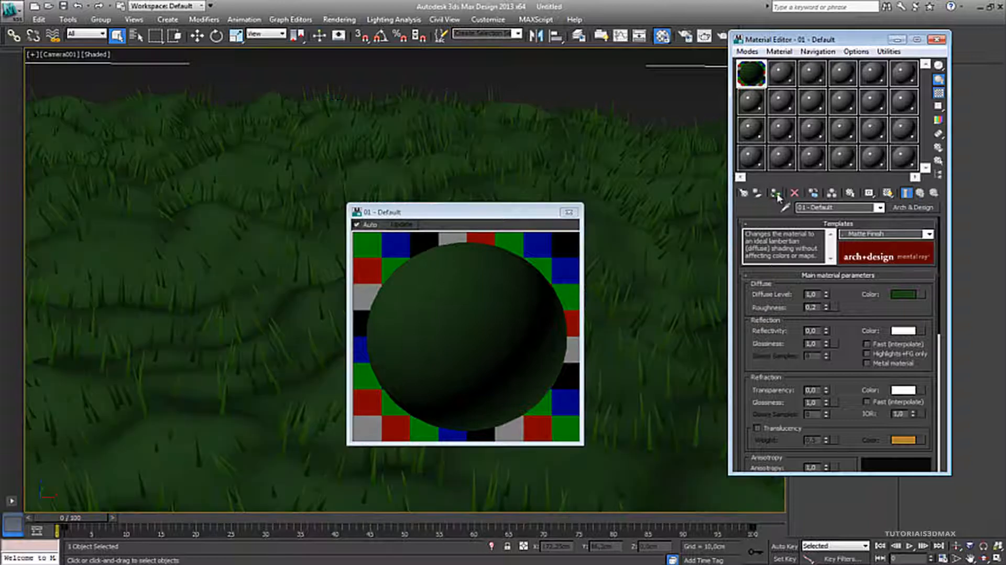
{"action": "left_click", "coordinate": [568, 212]}
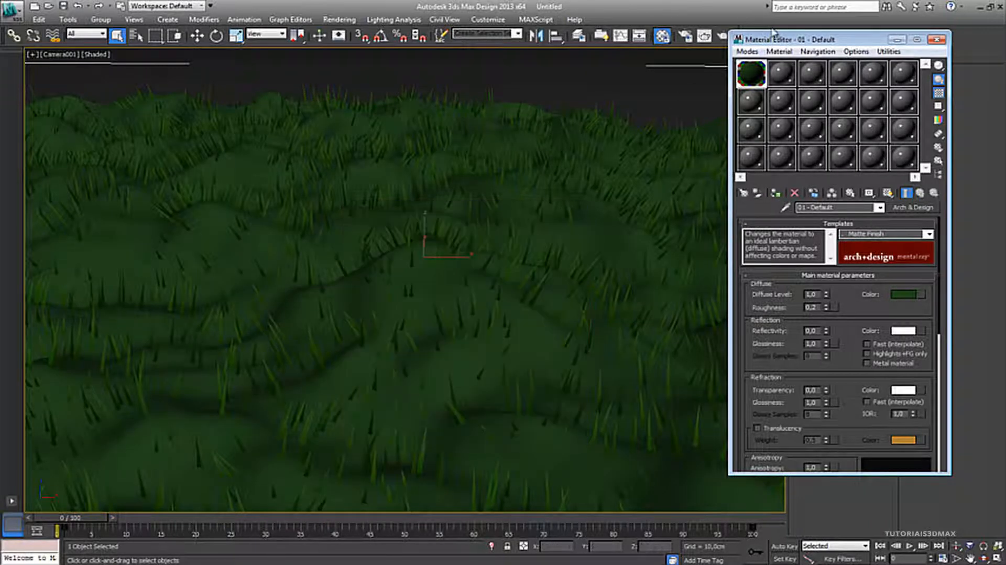
Render the Camera001 view to check the green ground with the grass, and close the material and render windows.
{"action": "left_click_drag", "start_coordinate": [778, 39], "coordinate": [790, 76]}
{"action": "left_click", "coordinate": [722, 36]}
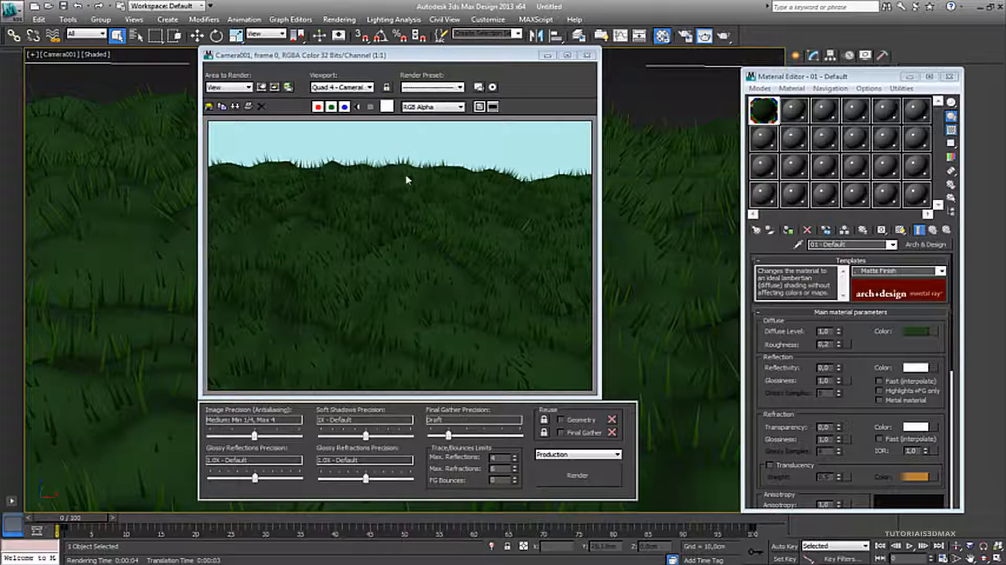
{"action": "left_click", "coordinate": [948, 76]}
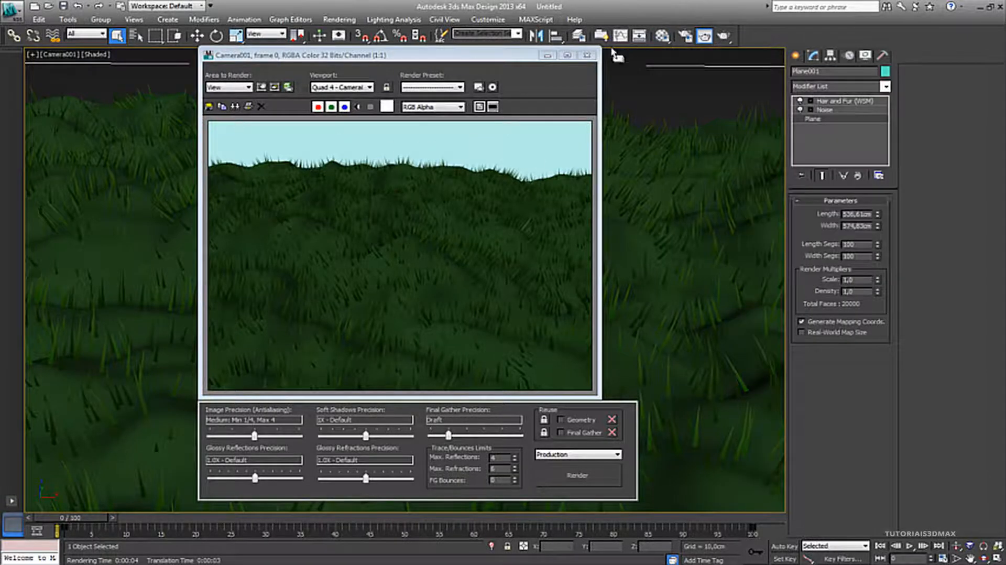
{"action": "left_click", "coordinate": [587, 55]}
In the Hair and Fur modifier's General Parameters, raise the hair Density to 100.
{"action": "left_click", "coordinate": [828, 101]}
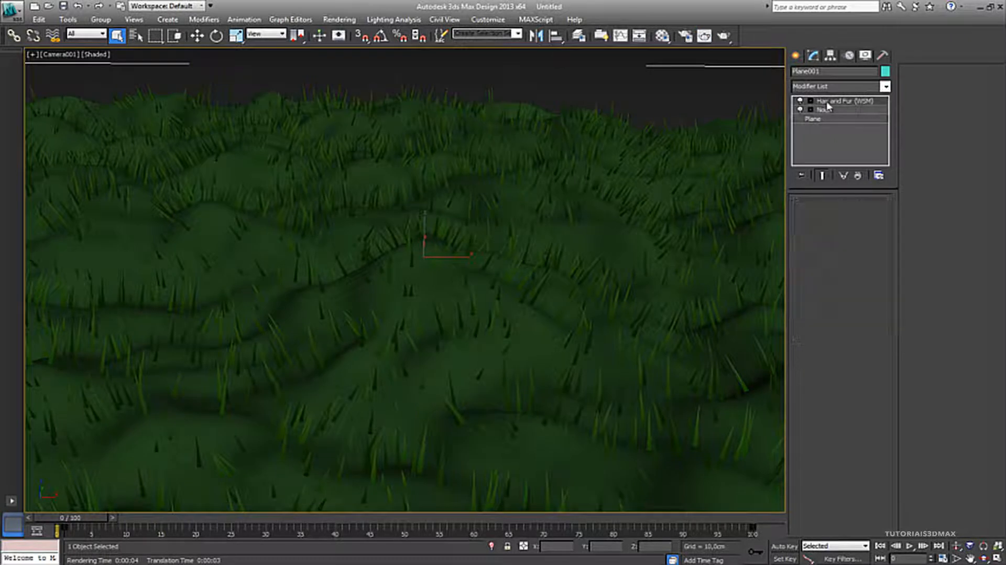
{"action": "left_click_drag", "start_coordinate": [912, 344], "coordinate": [906, 157]}
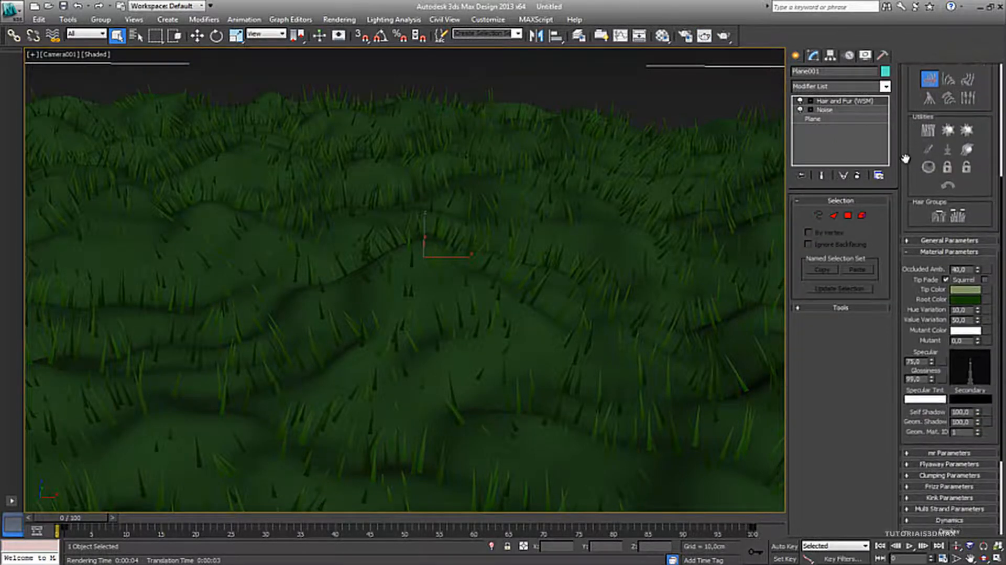
{"action": "left_click", "coordinate": [952, 252]}
{"action": "left_click", "coordinate": [948, 309]}
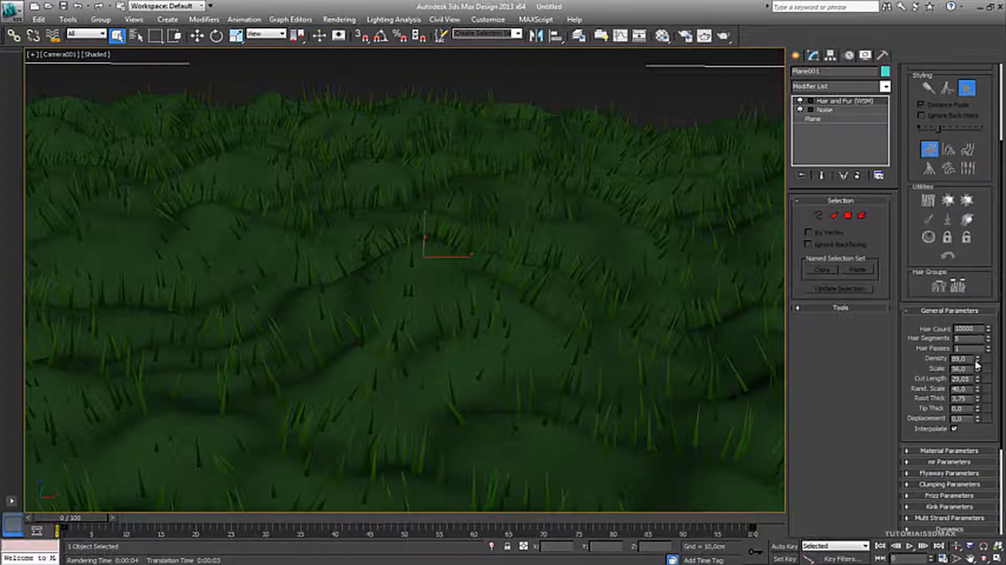
{"action": "left_click_drag", "start_coordinate": [978, 360], "coordinate": [980, 113]}
Raise the Hair Count to about 379,000 for thicker grass and render the camera view again.
{"action": "left_click_drag", "start_coordinate": [988, 333], "coordinate": [995, 147]}
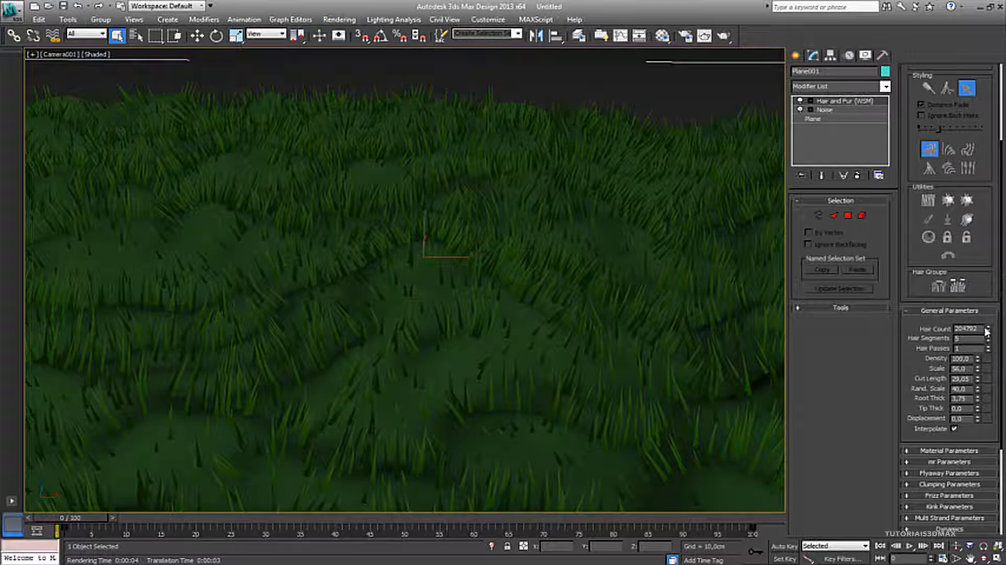
{"action": "left_click_drag", "start_coordinate": [988, 328], "coordinate": [988, 282]}
{"action": "left_click", "coordinate": [723, 37]}
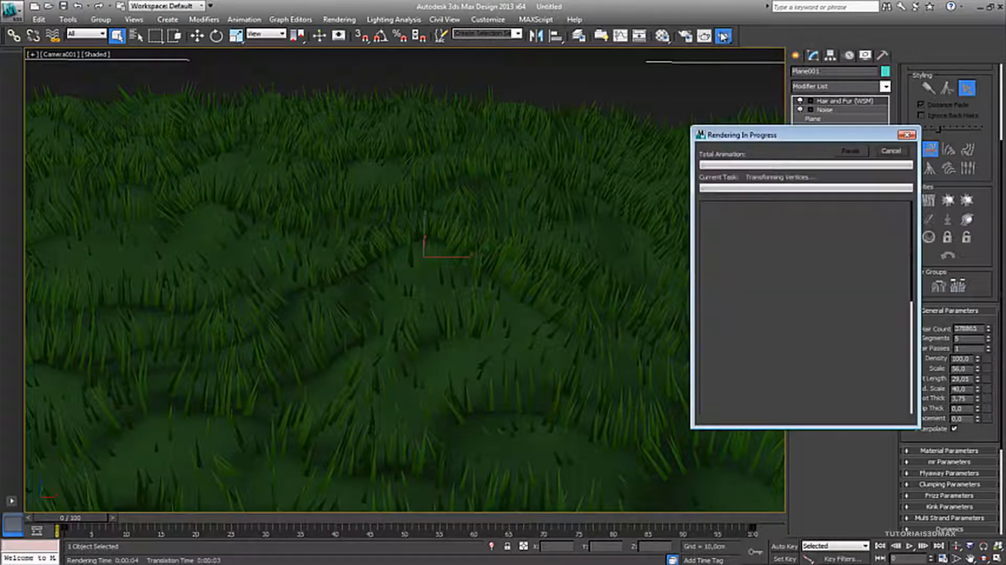